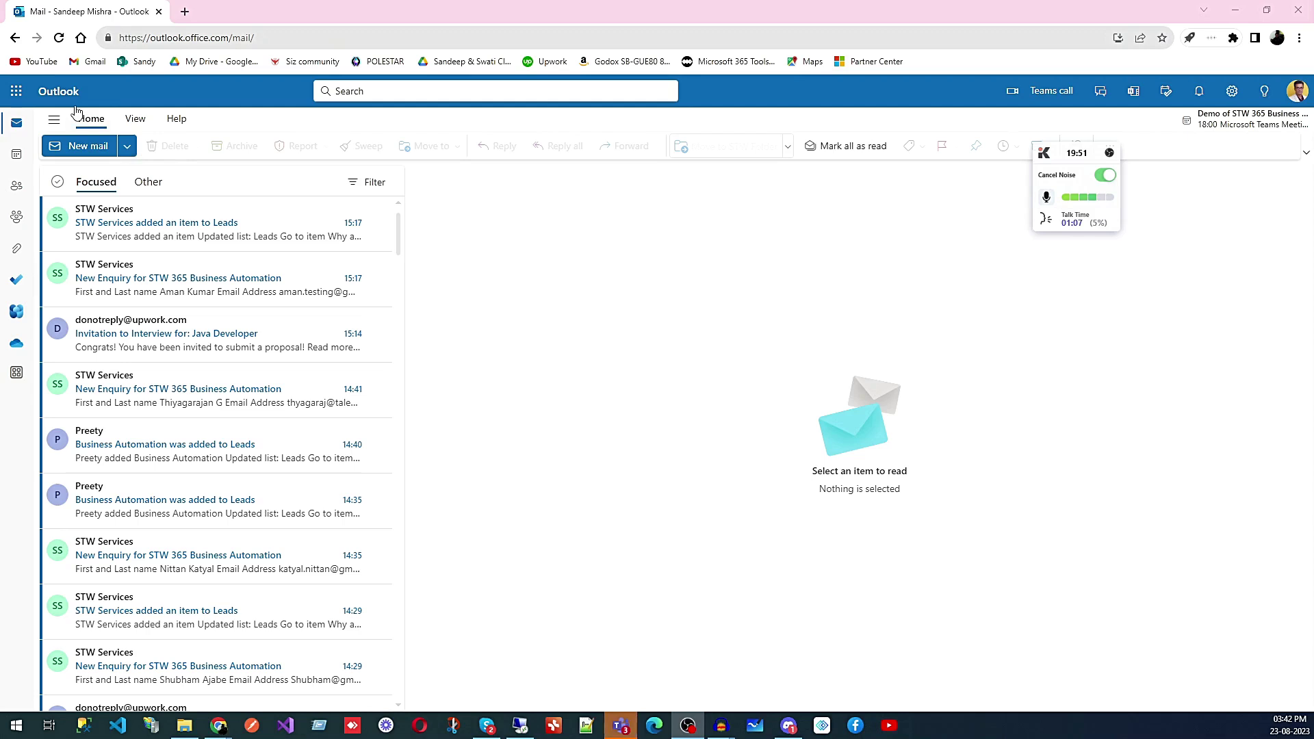
# Step: Open the mail view settings and switch to the General settings category
pyautogui.click(136, 122)
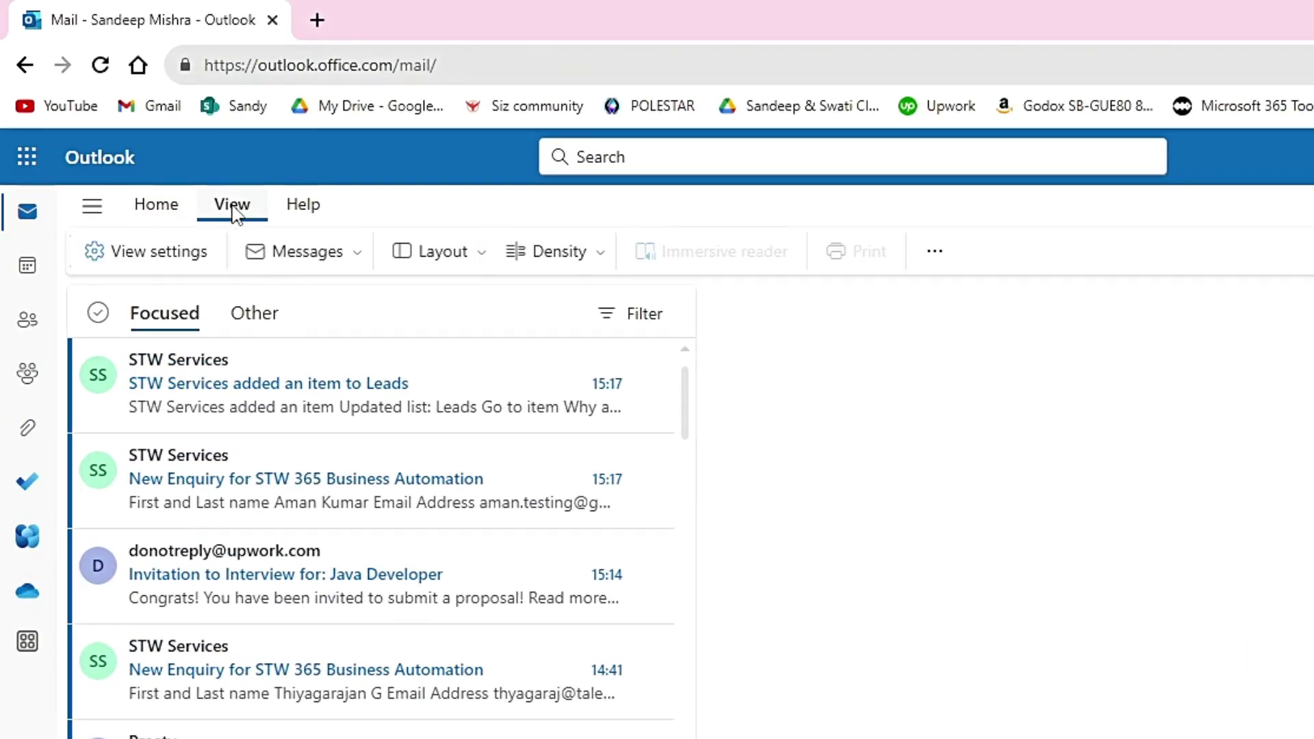
pyautogui.click(147, 253)
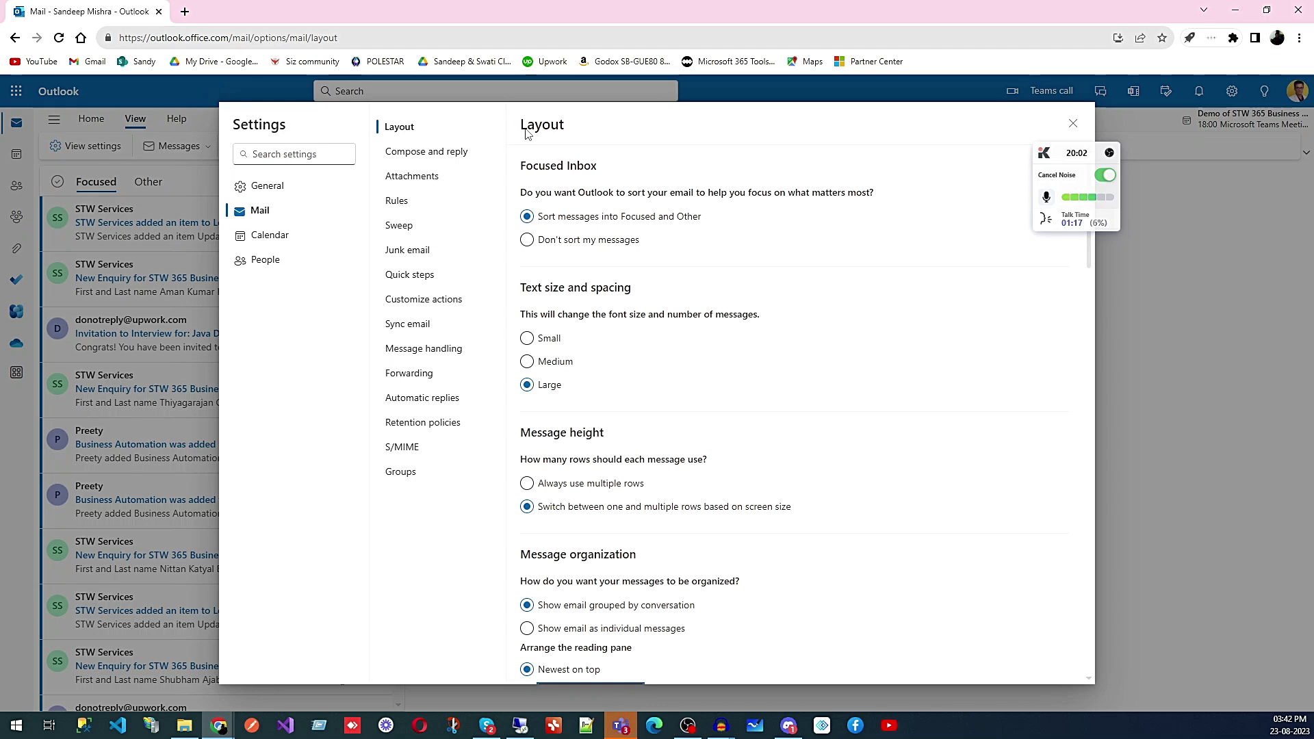
pyautogui.click(268, 192)
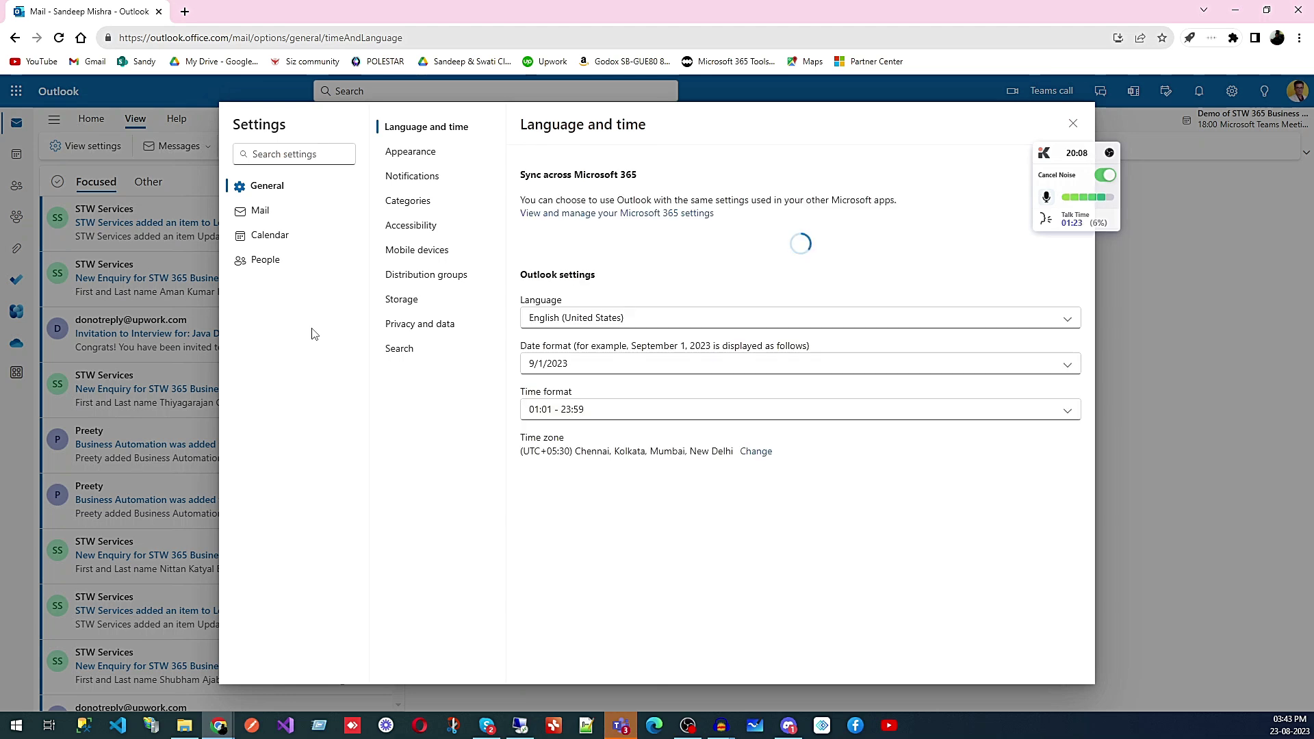
# Step: Review the General settings for appearance, notifications, categories and accessibility
pyautogui.click(413, 156)
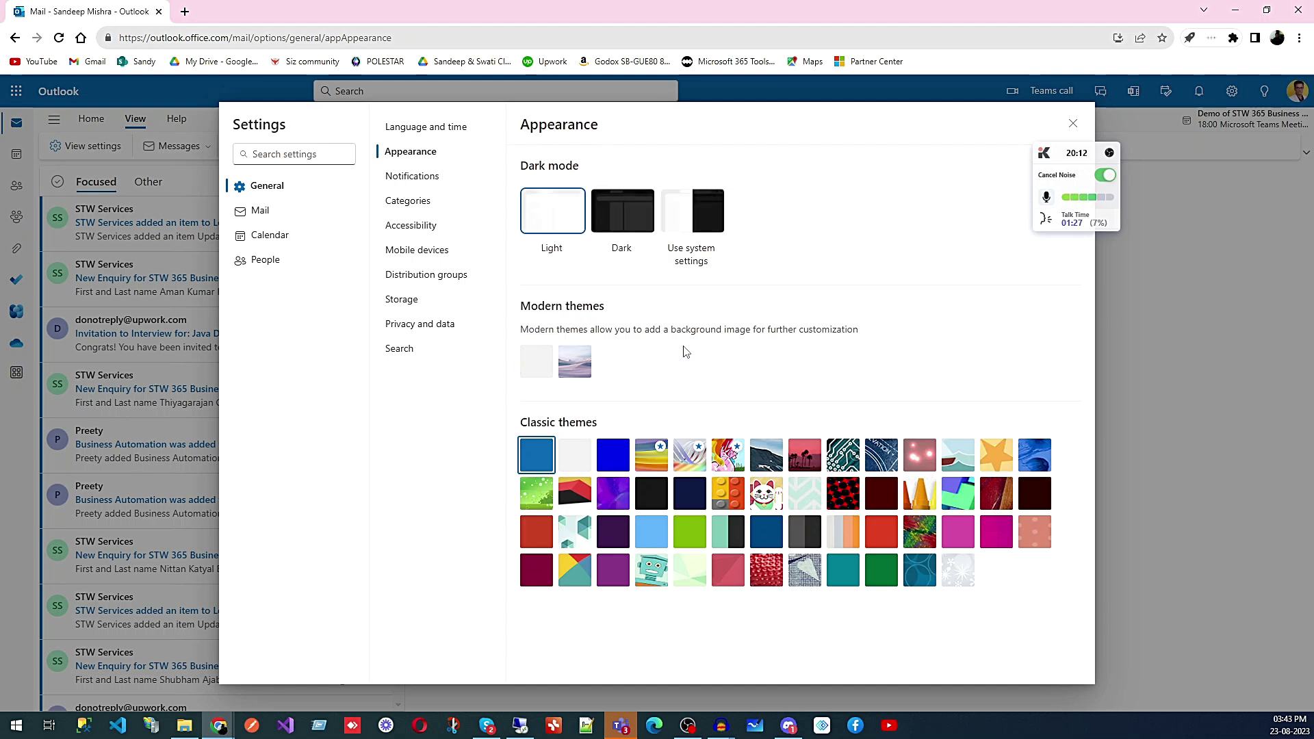
pyautogui.click(417, 179)
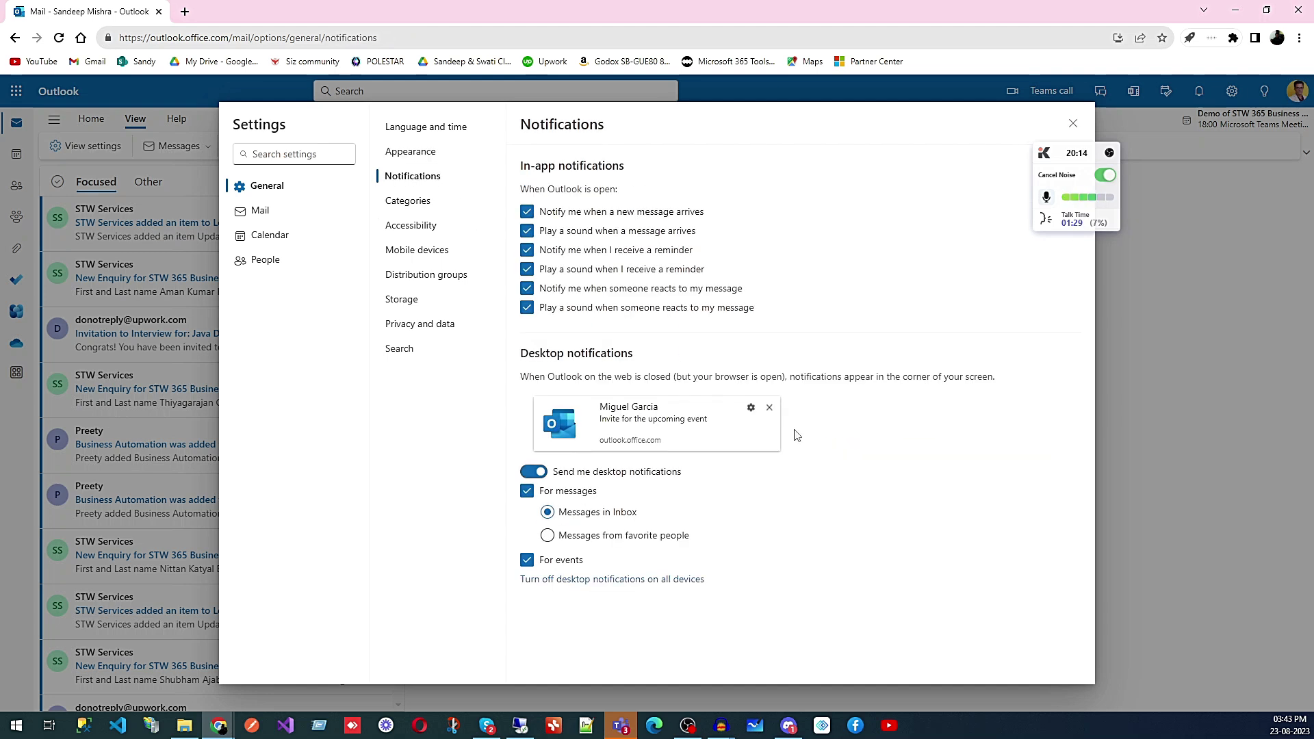
pyautogui.click(429, 203)
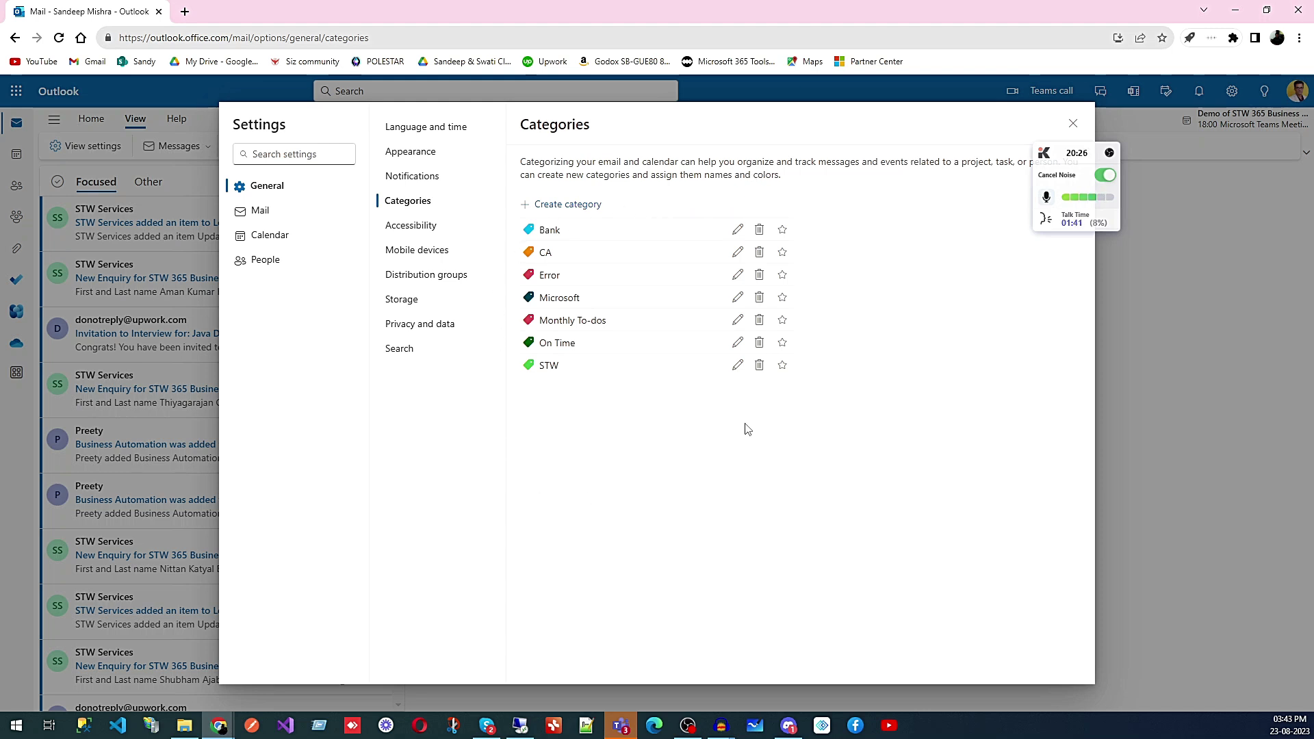
pyautogui.click(449, 226)
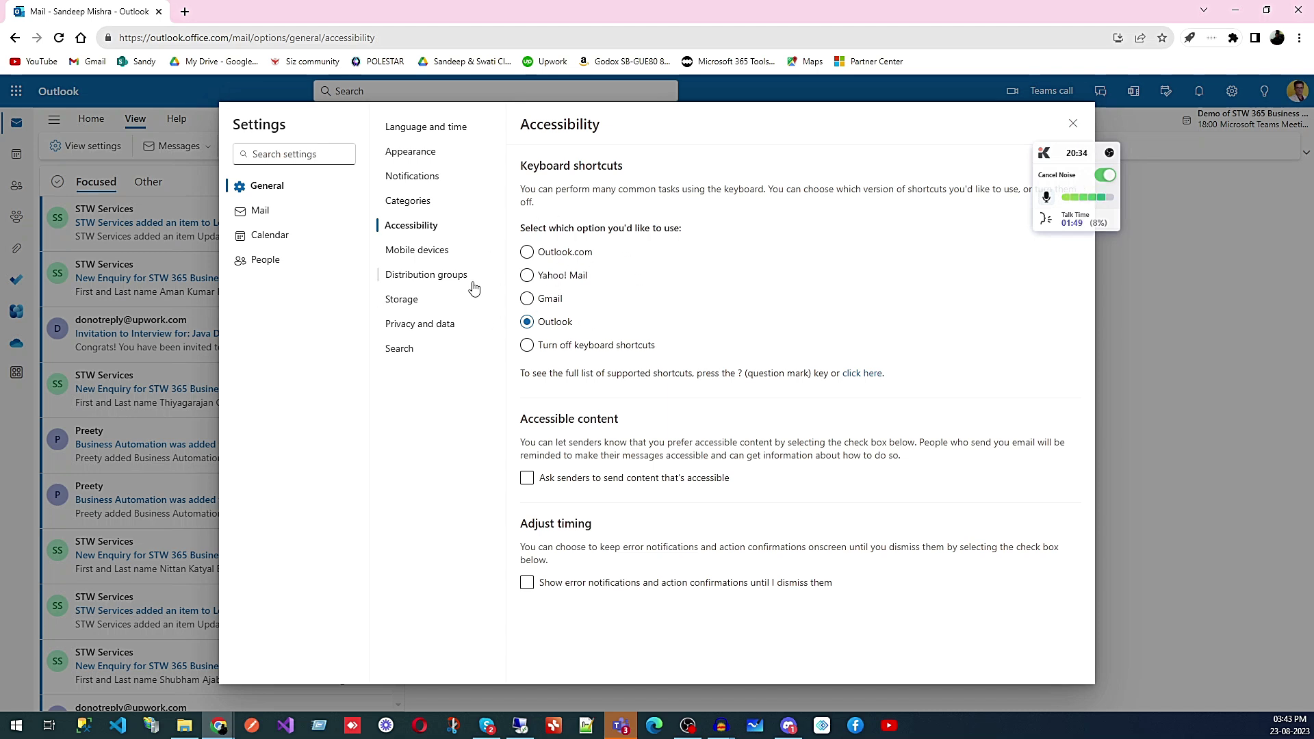
# Step: Review the General settings for mobile devices, distribution groups, storage, privacy and data, and search
pyautogui.click(424, 254)
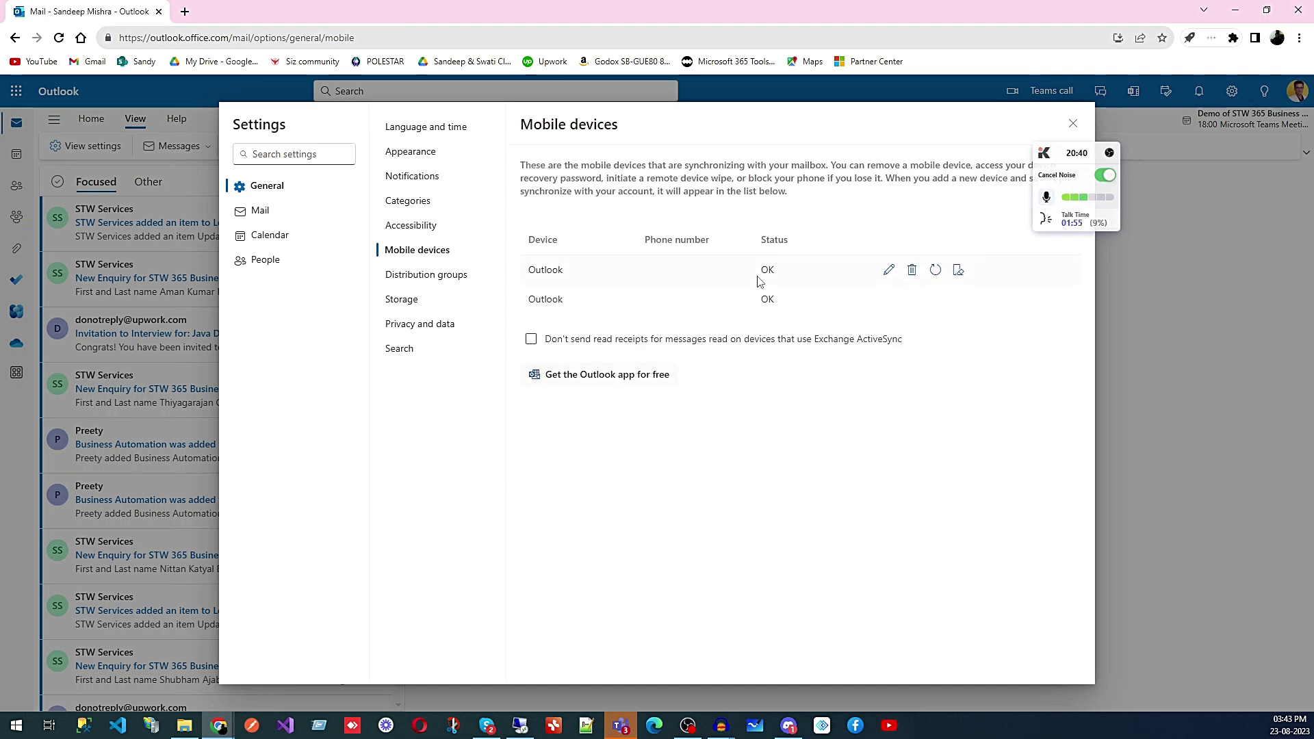
pyautogui.click(440, 282)
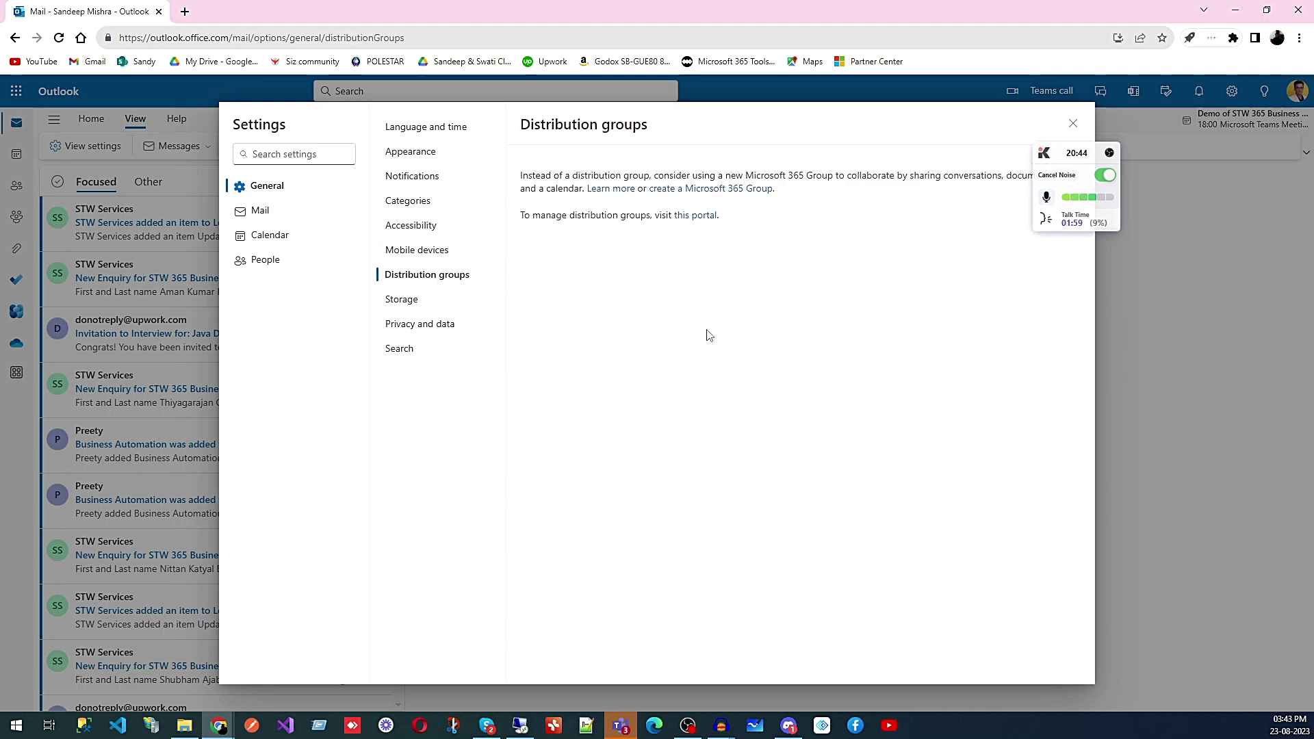
pyautogui.click(411, 304)
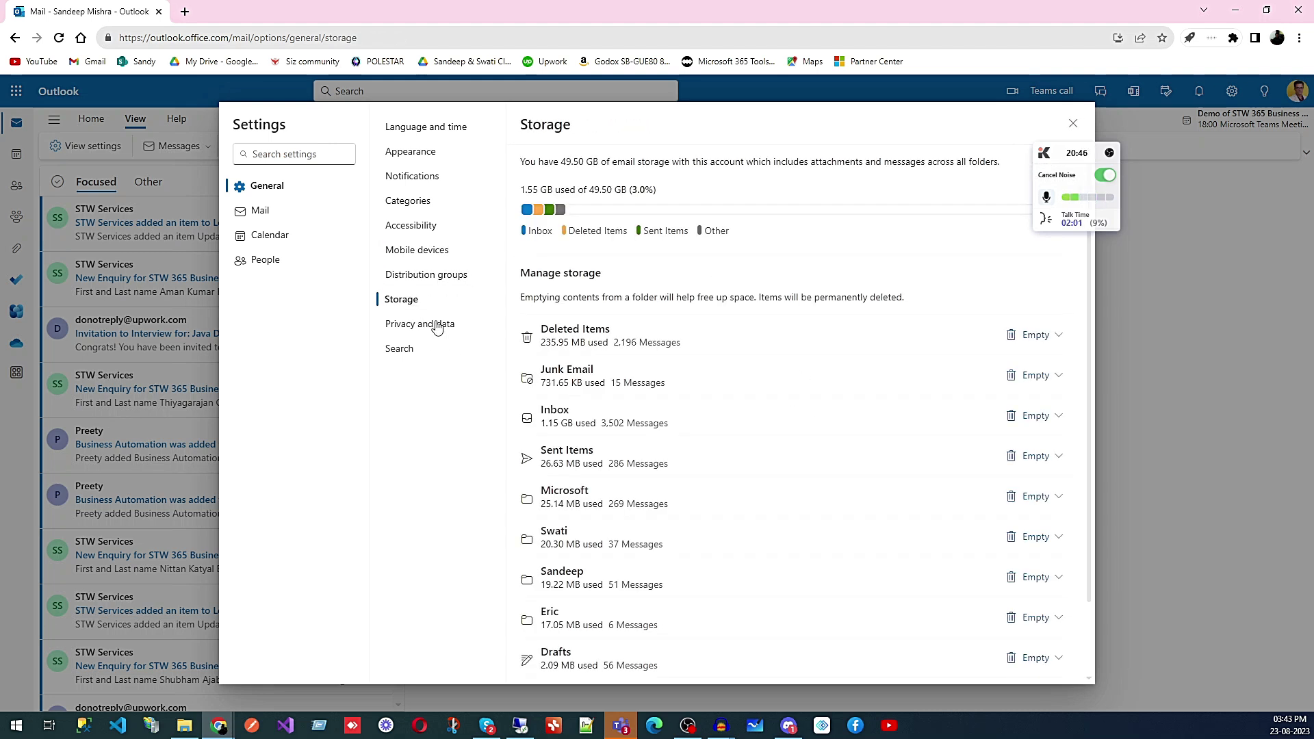
pyautogui.scroll(-1, 742, 464)
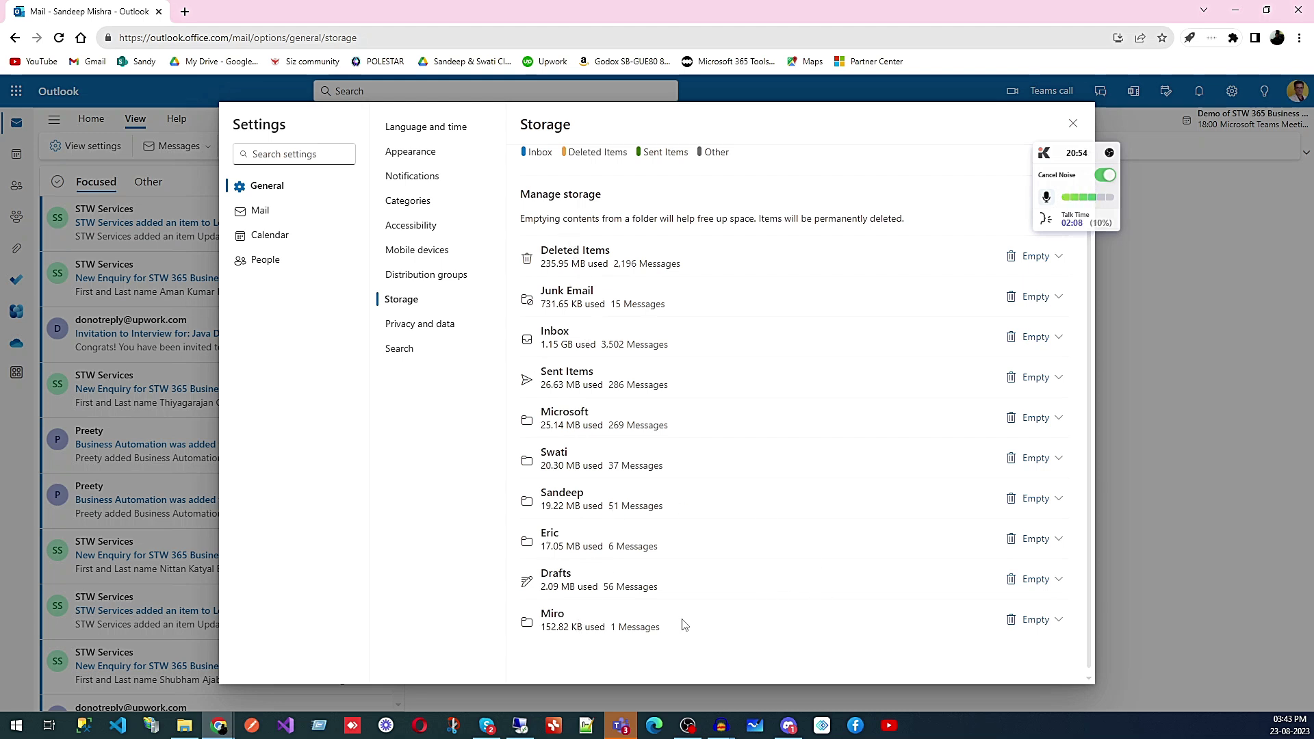
pyautogui.click(441, 330)
pyautogui.click(408, 356)
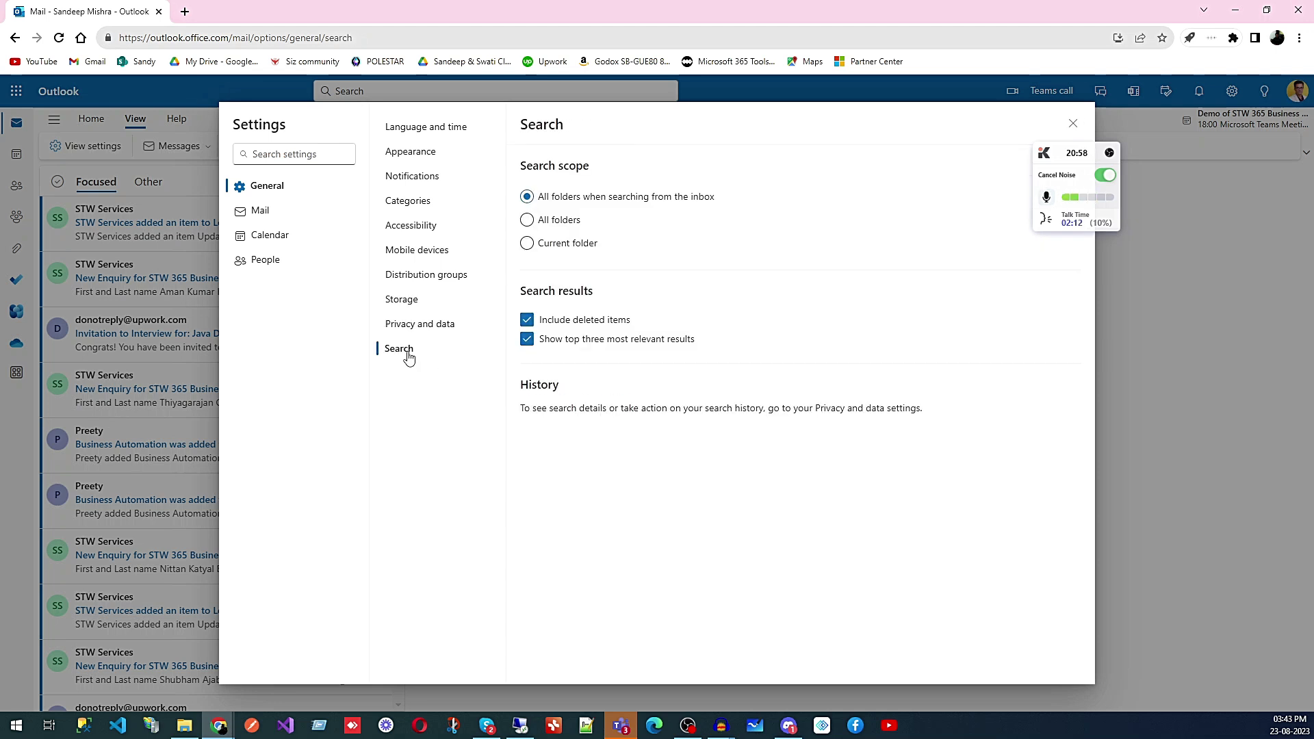
# Step: Open the Mail settings for composing and replying, and preview the other saved email signatures, finishing on the business-card one
pyautogui.click(262, 214)
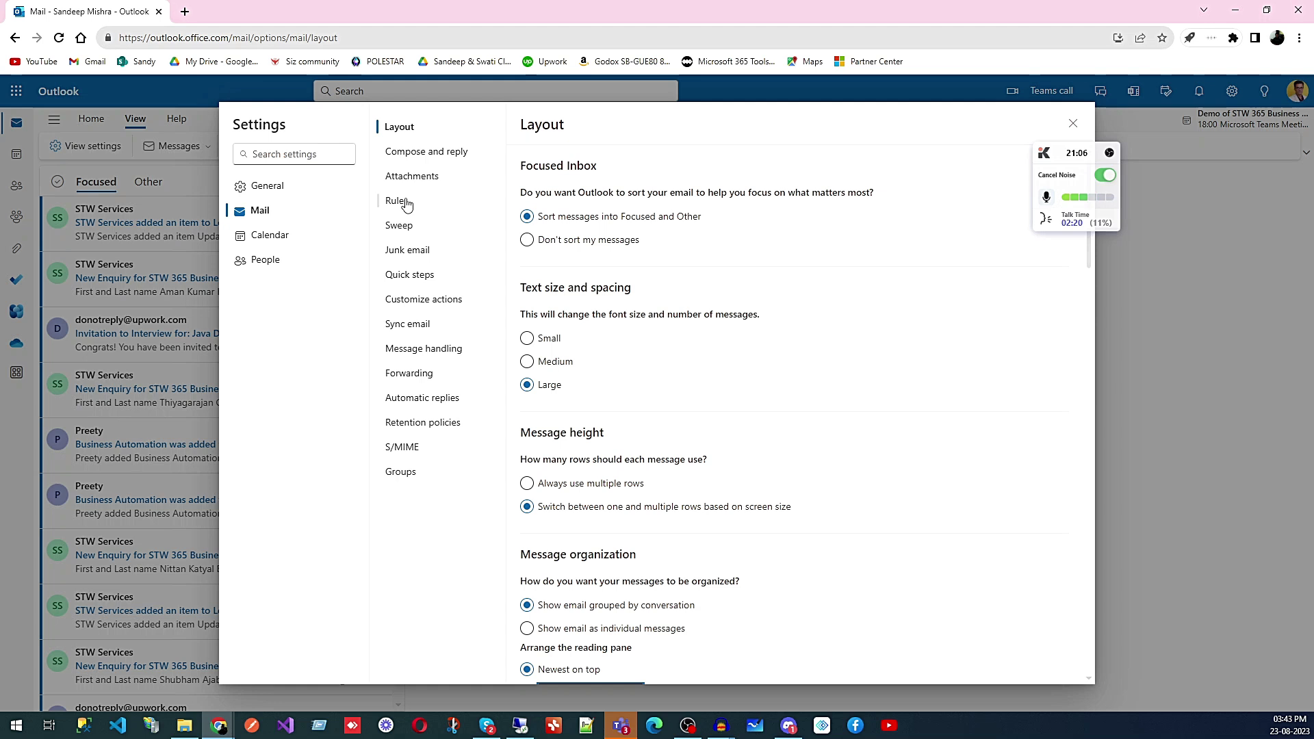
pyautogui.click(428, 153)
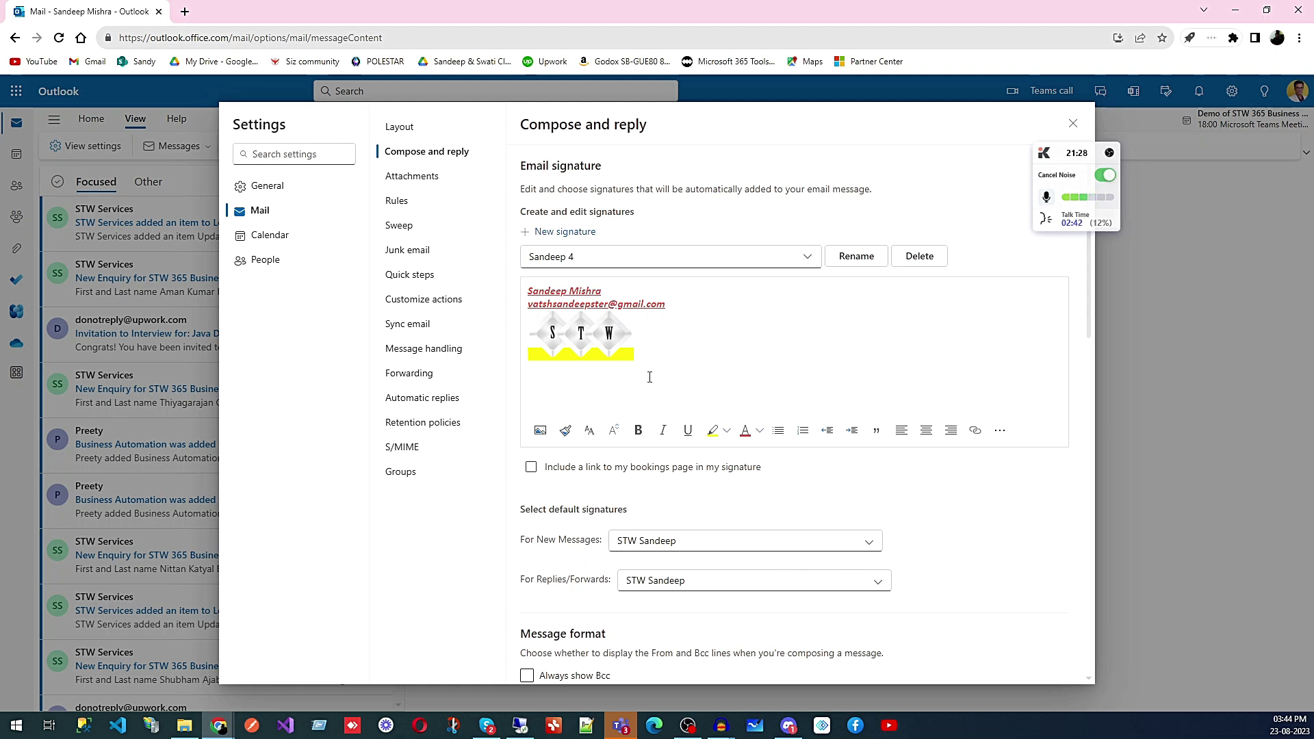
pyautogui.click(808, 258)
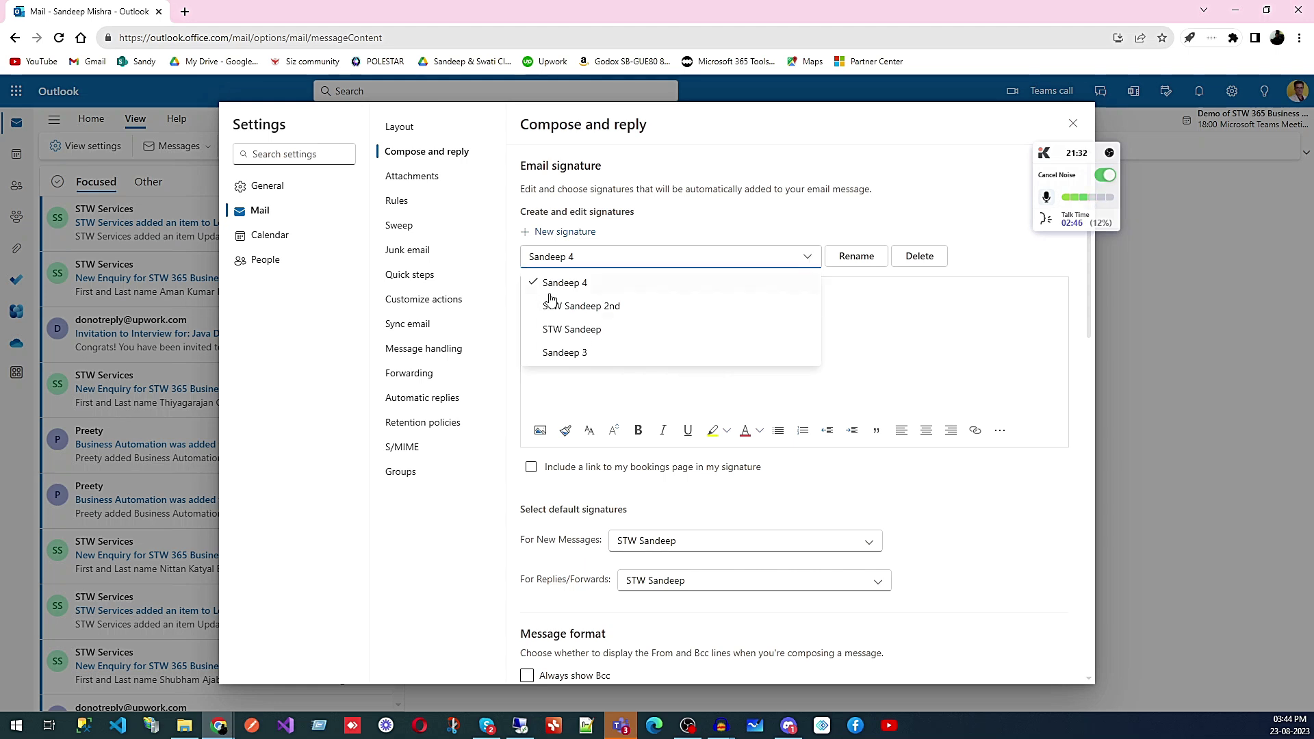
pyautogui.click(554, 332)
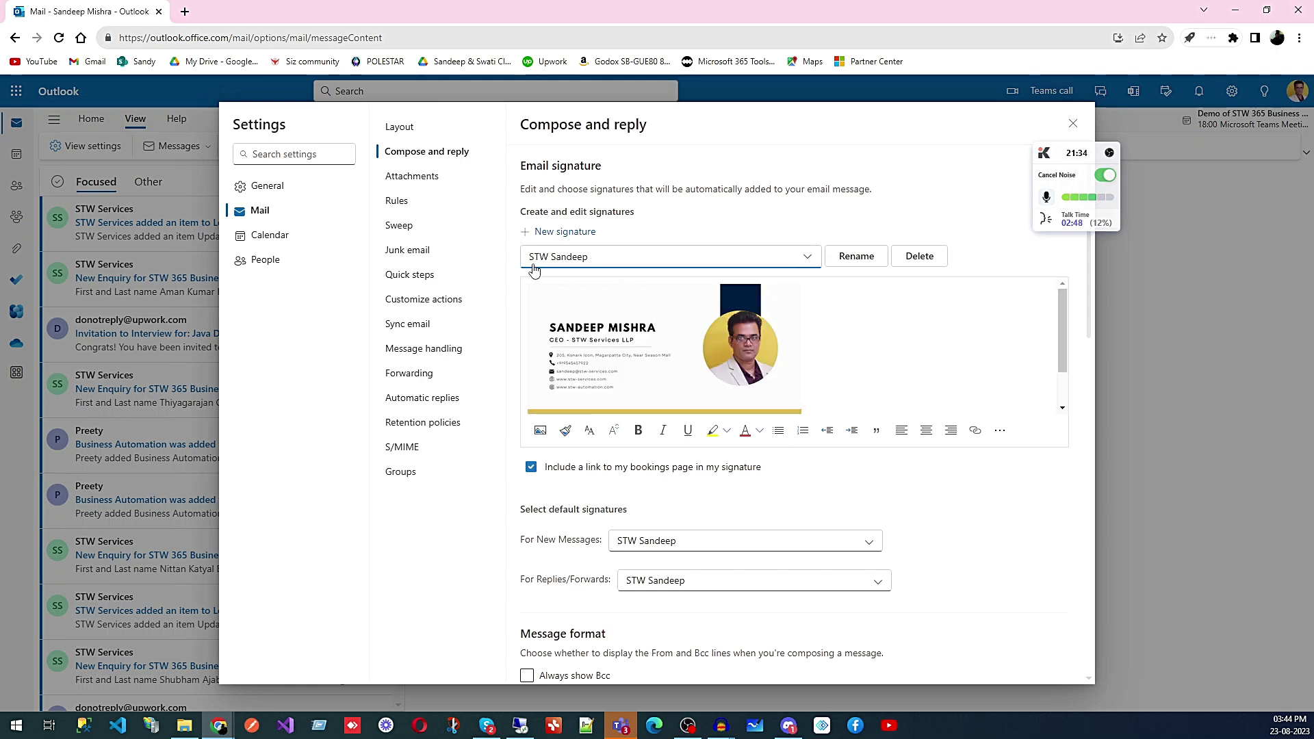
pyautogui.click(808, 258)
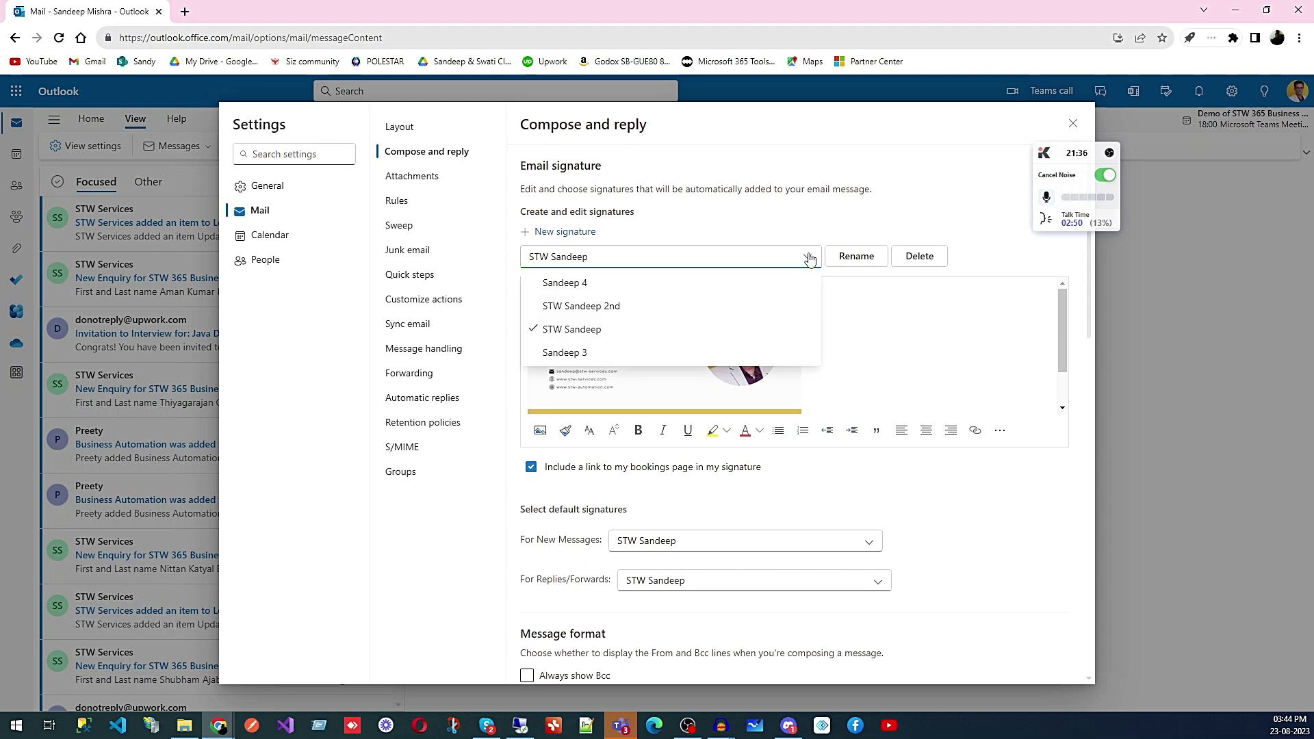
pyautogui.click(633, 303)
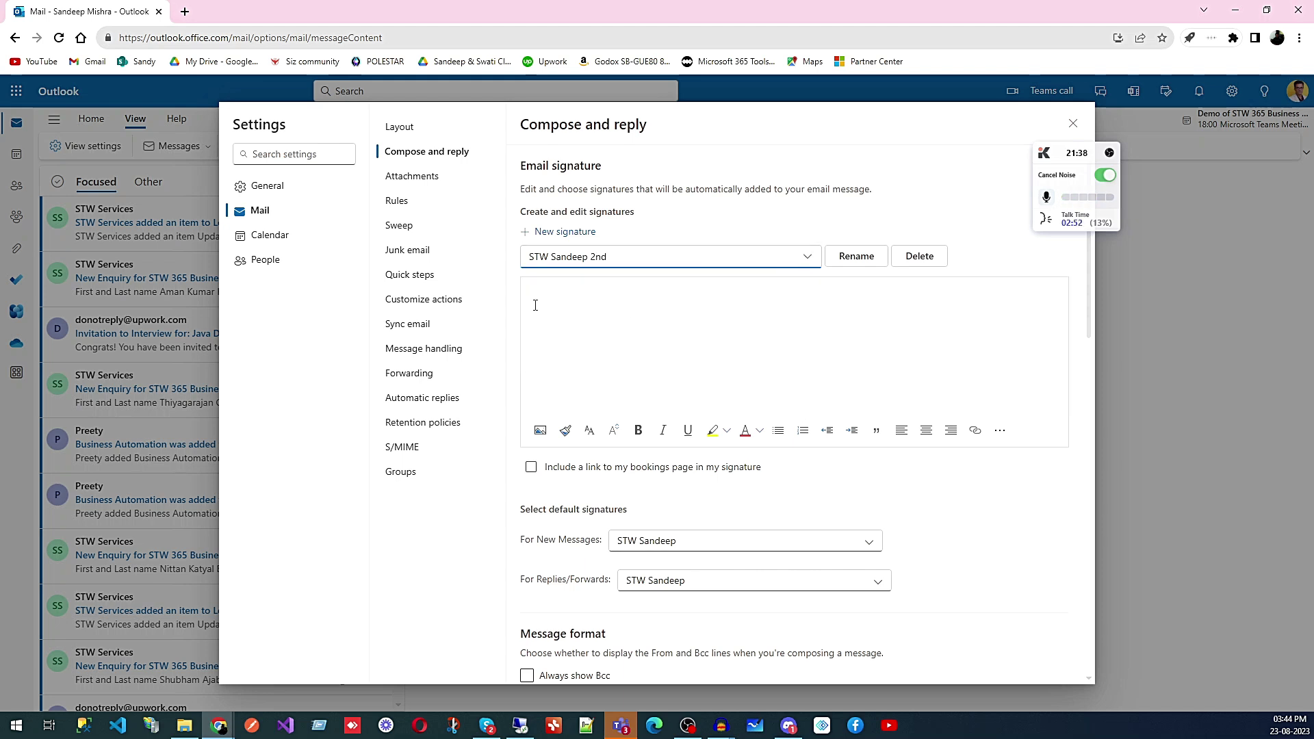
pyautogui.click(808, 258)
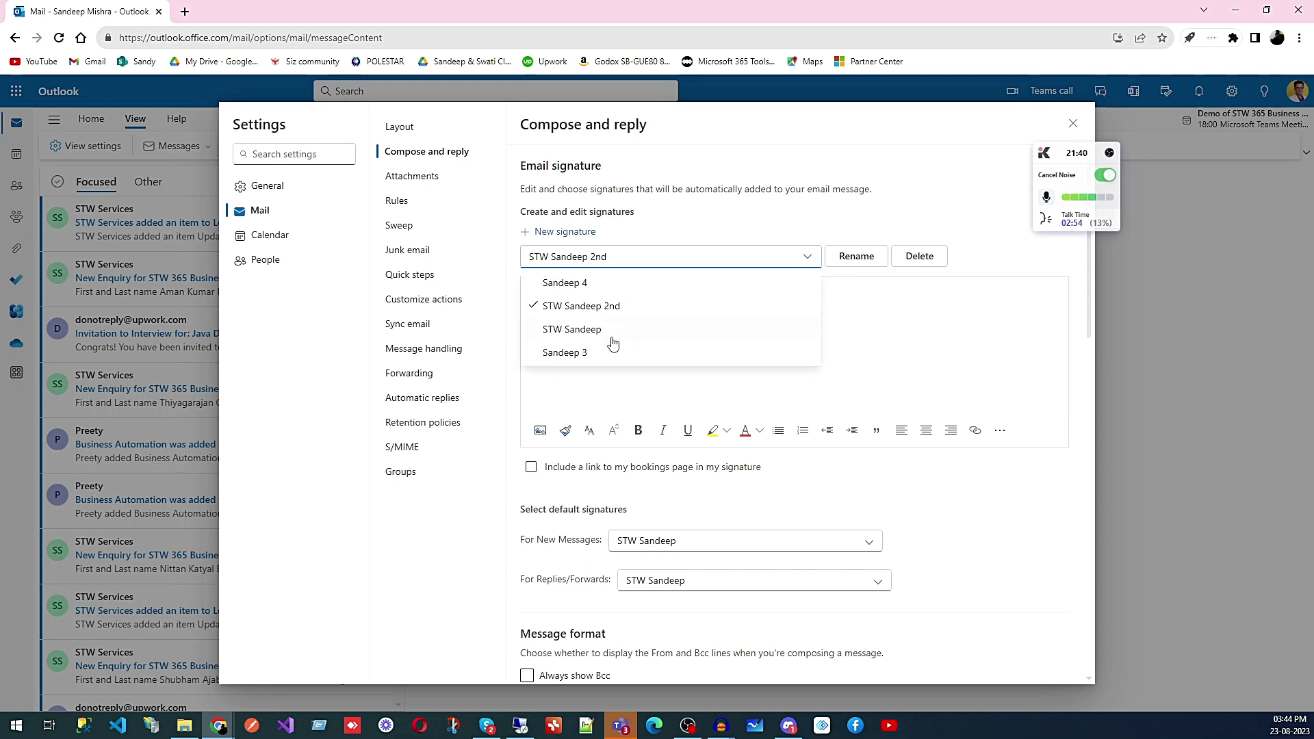
pyautogui.click(594, 351)
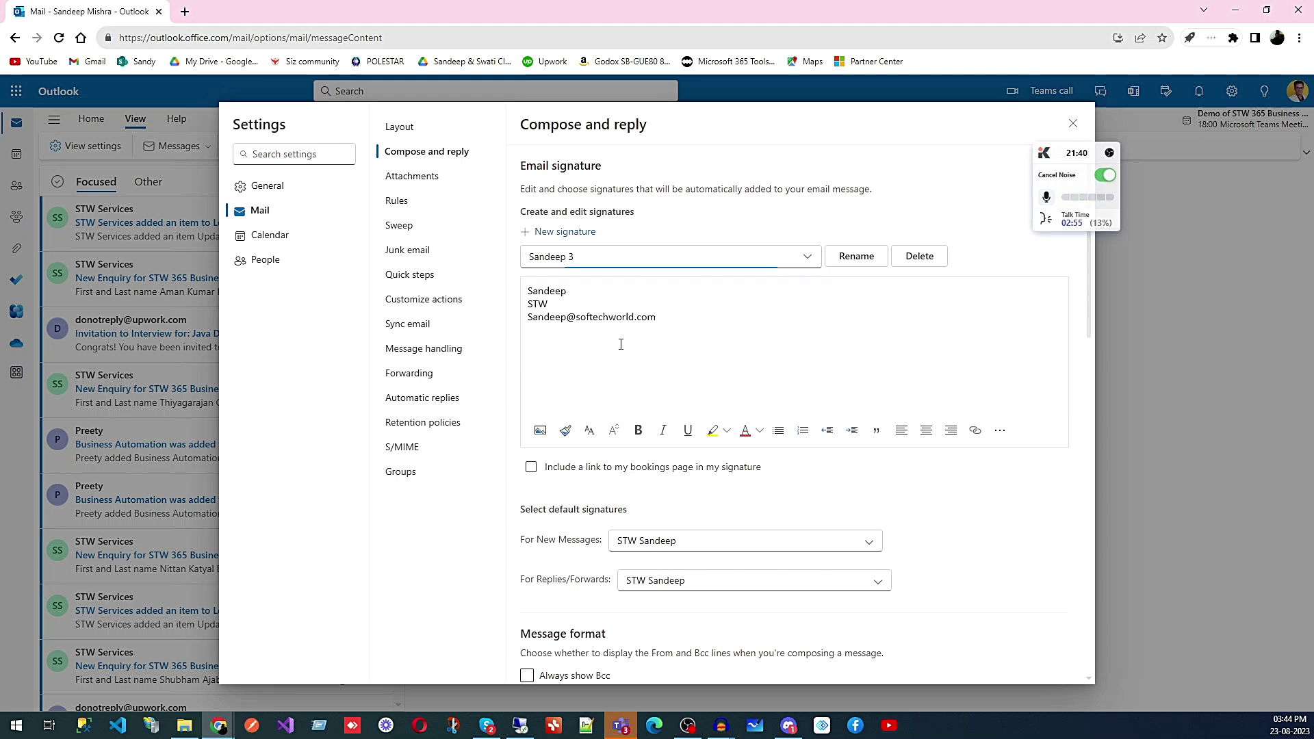
pyautogui.click(808, 258)
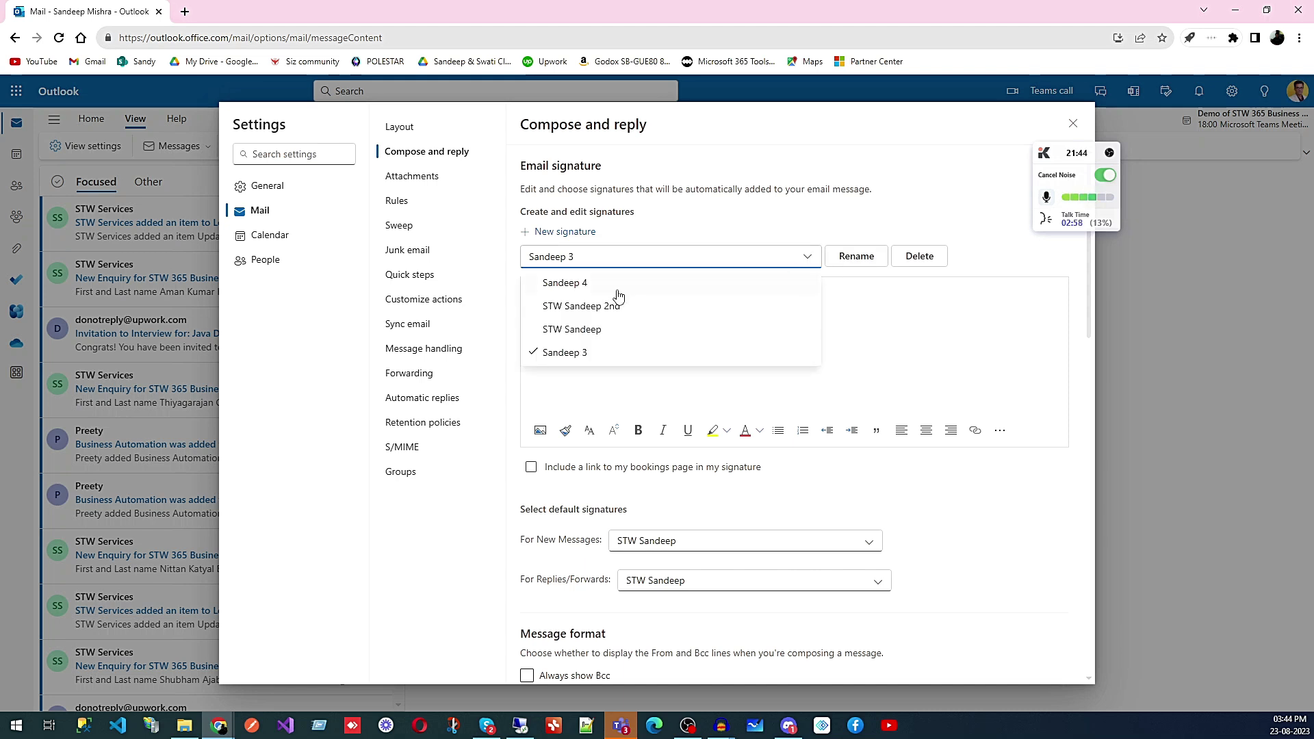
pyautogui.click(614, 330)
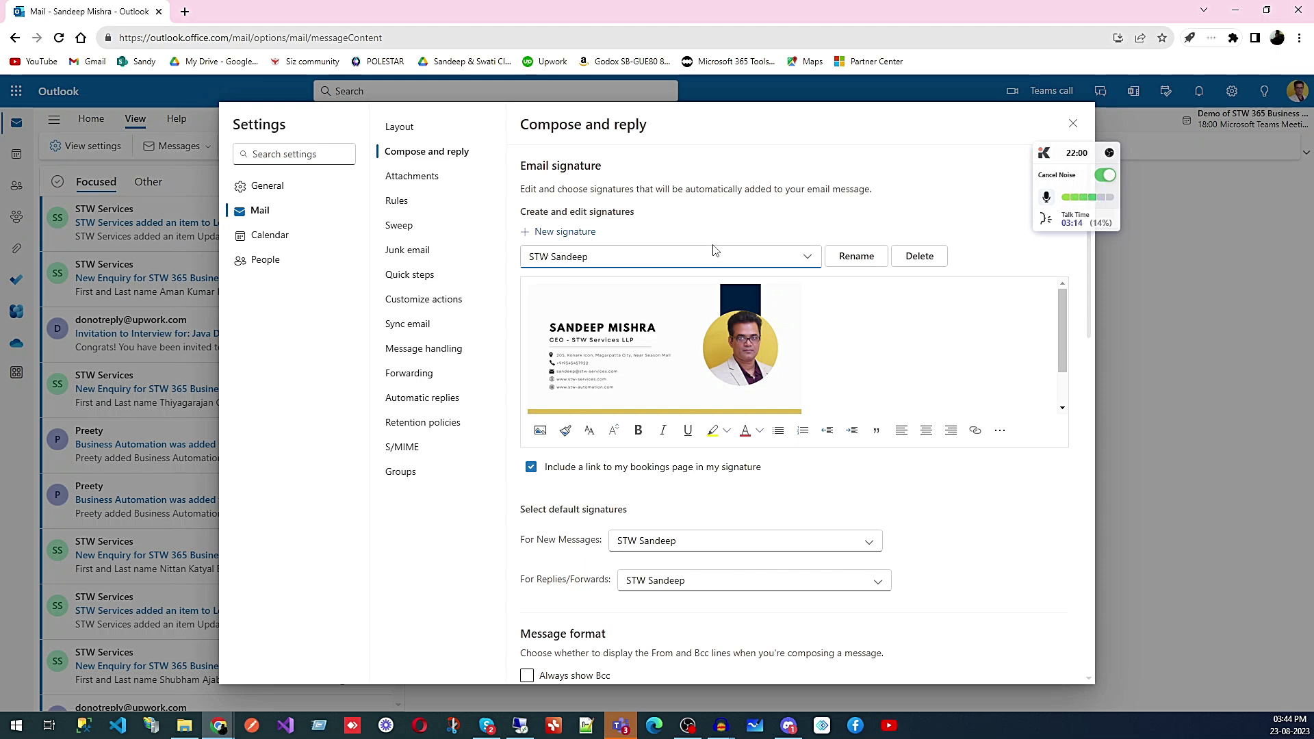
# Step: Examine the default signatures for new messages and replies, and the message format options including the available compose formats
pyautogui.scroll(-2, 944, 546)
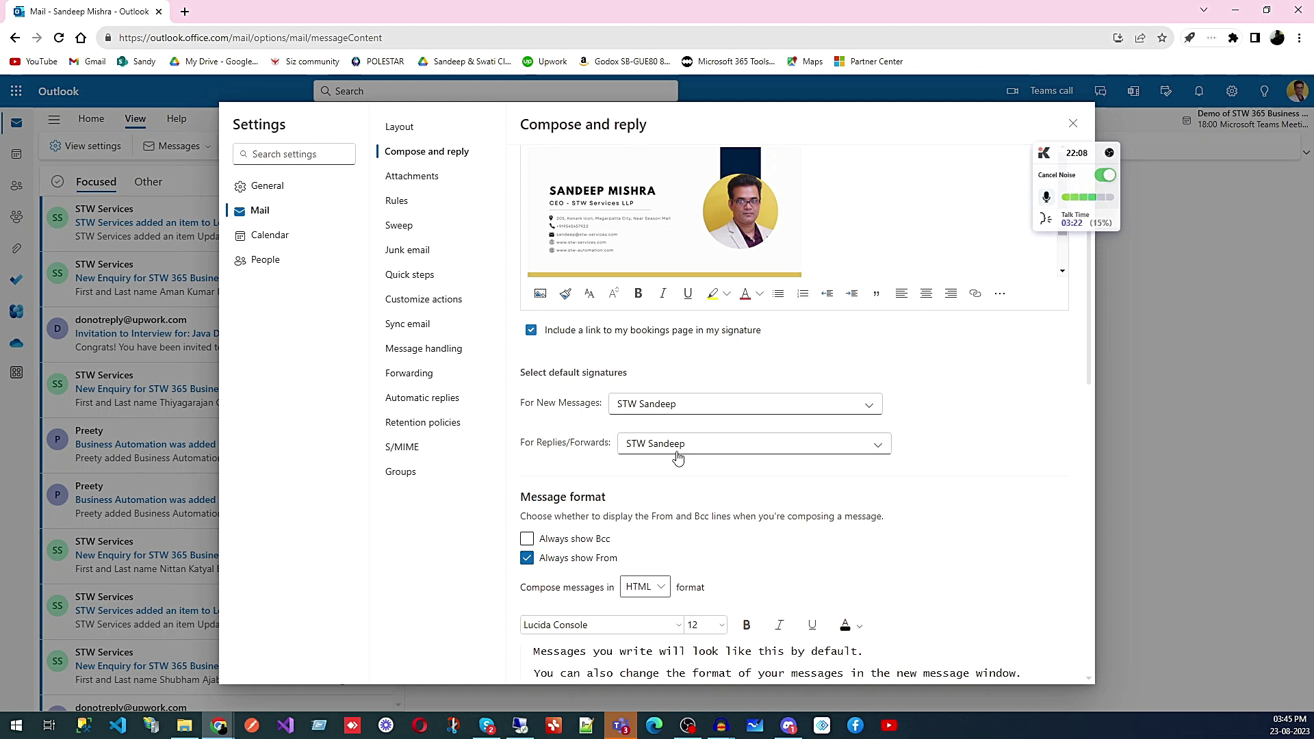
pyautogui.scroll(-4, 898, 475)
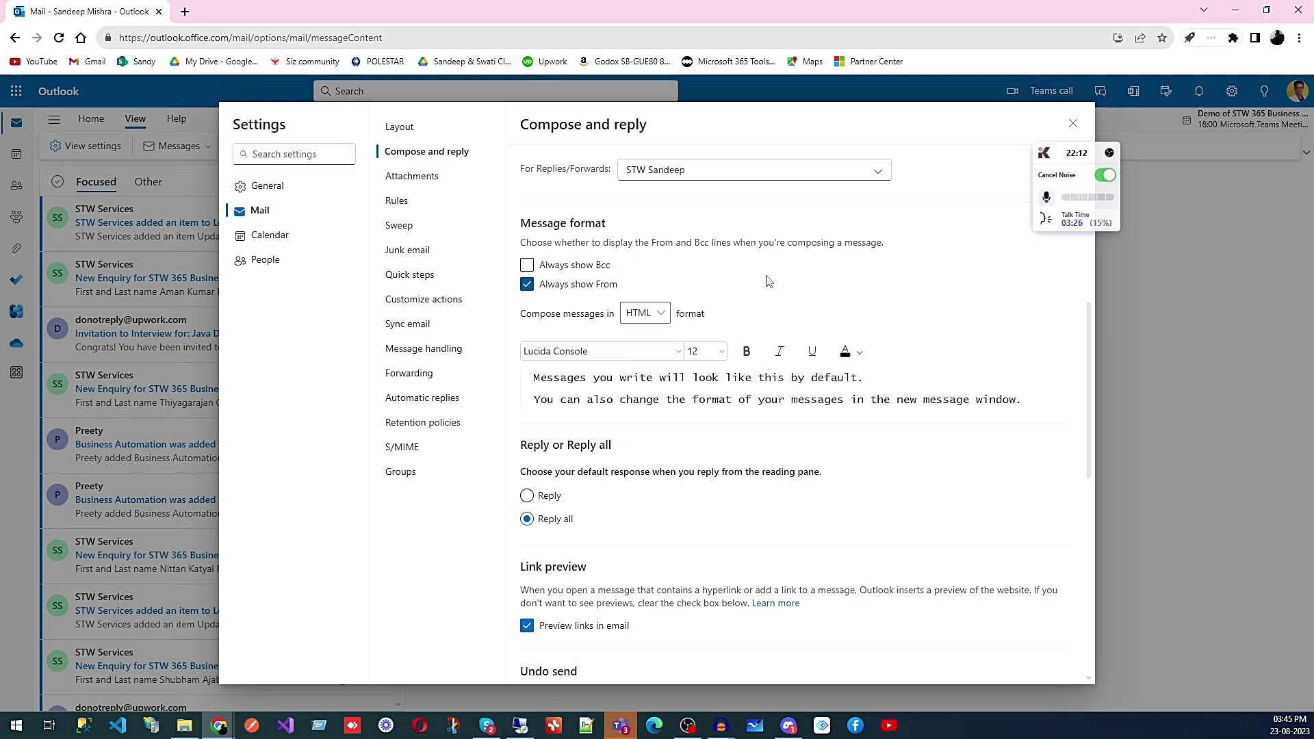
pyautogui.scroll(5, 769, 288)
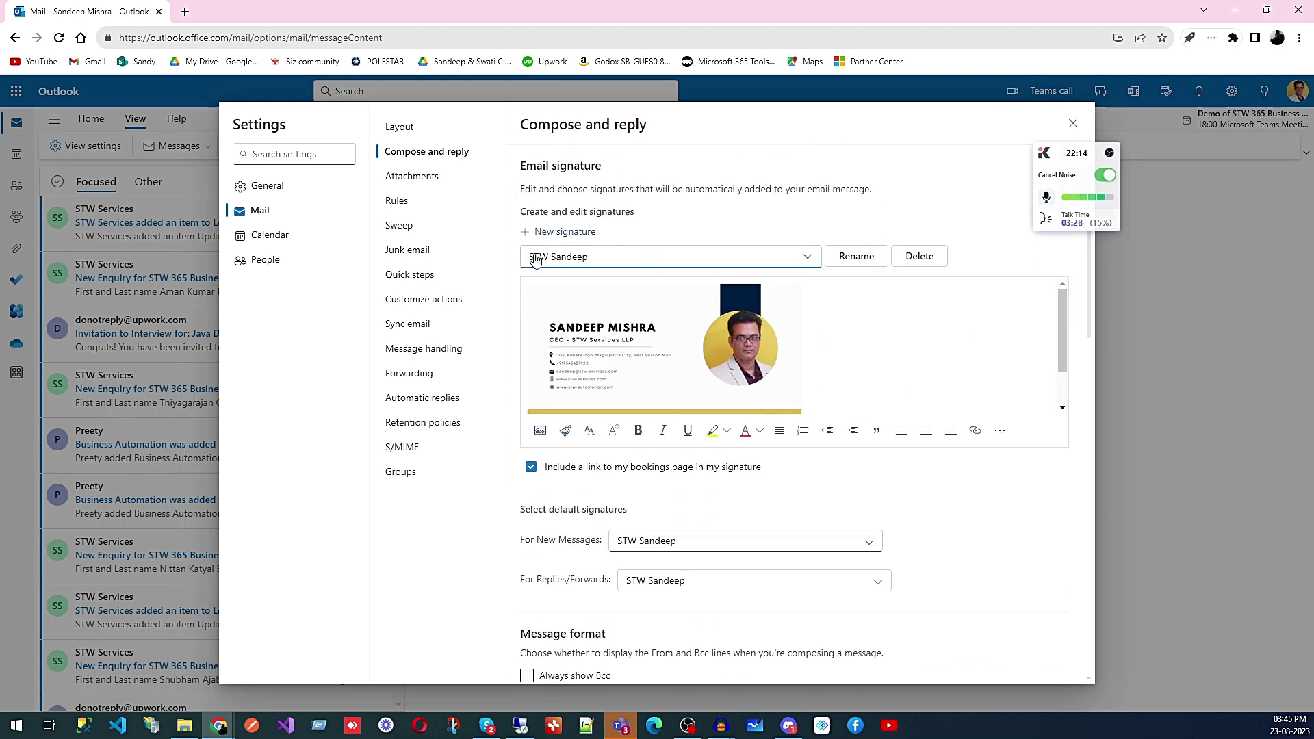
pyautogui.scroll(-2, 928, 427)
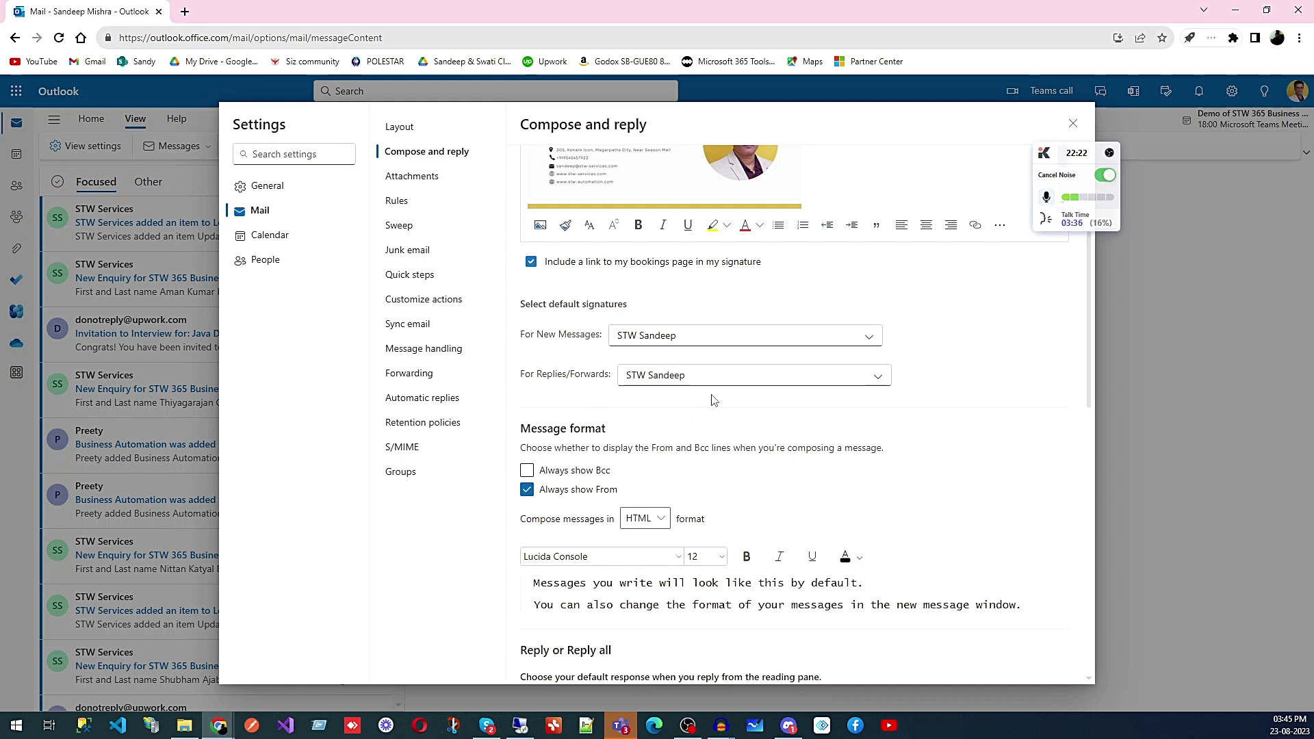
pyautogui.scroll(-3, 715, 400)
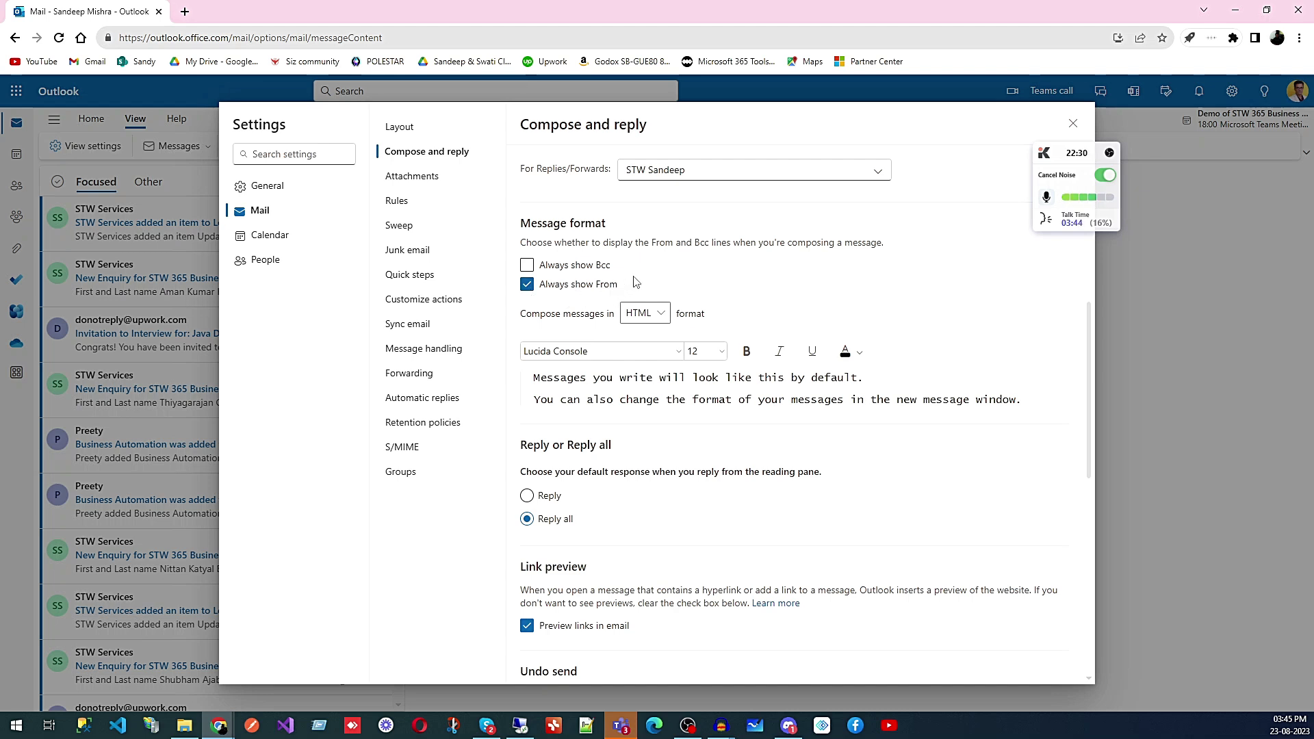
pyautogui.click(662, 315)
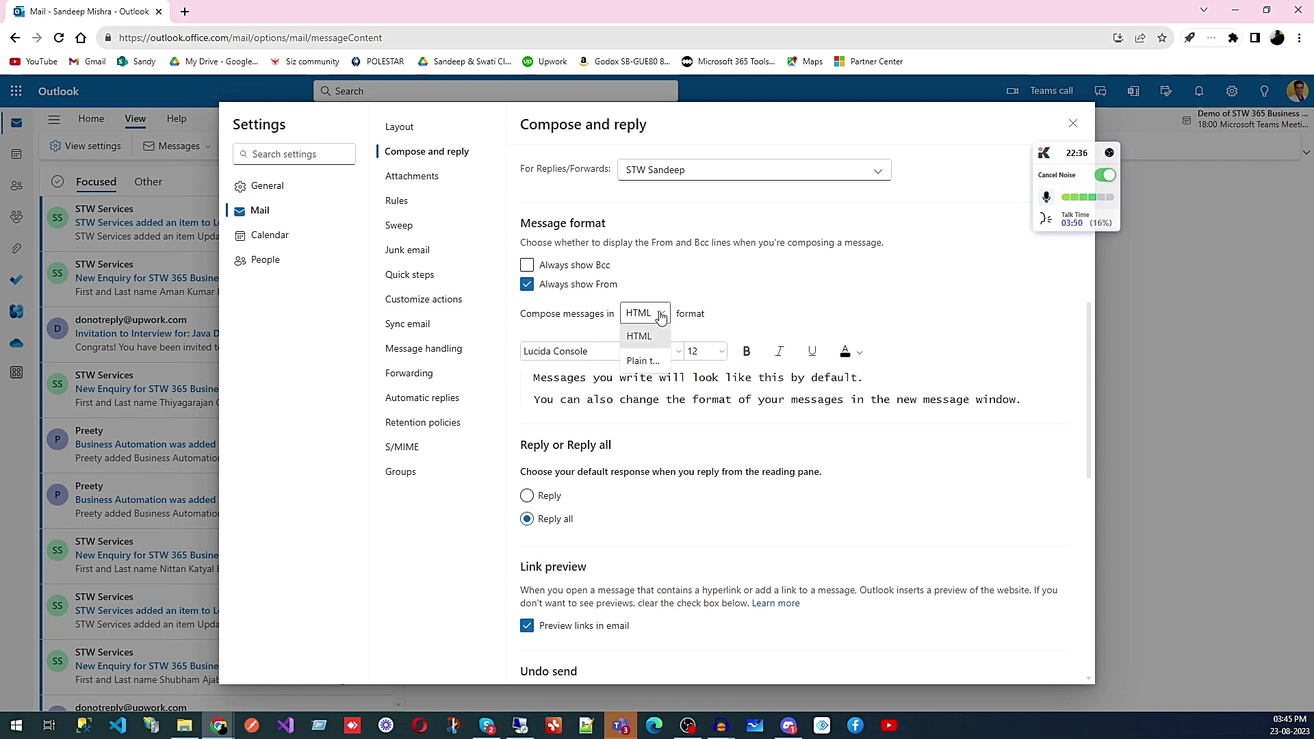
pyautogui.click(743, 299)
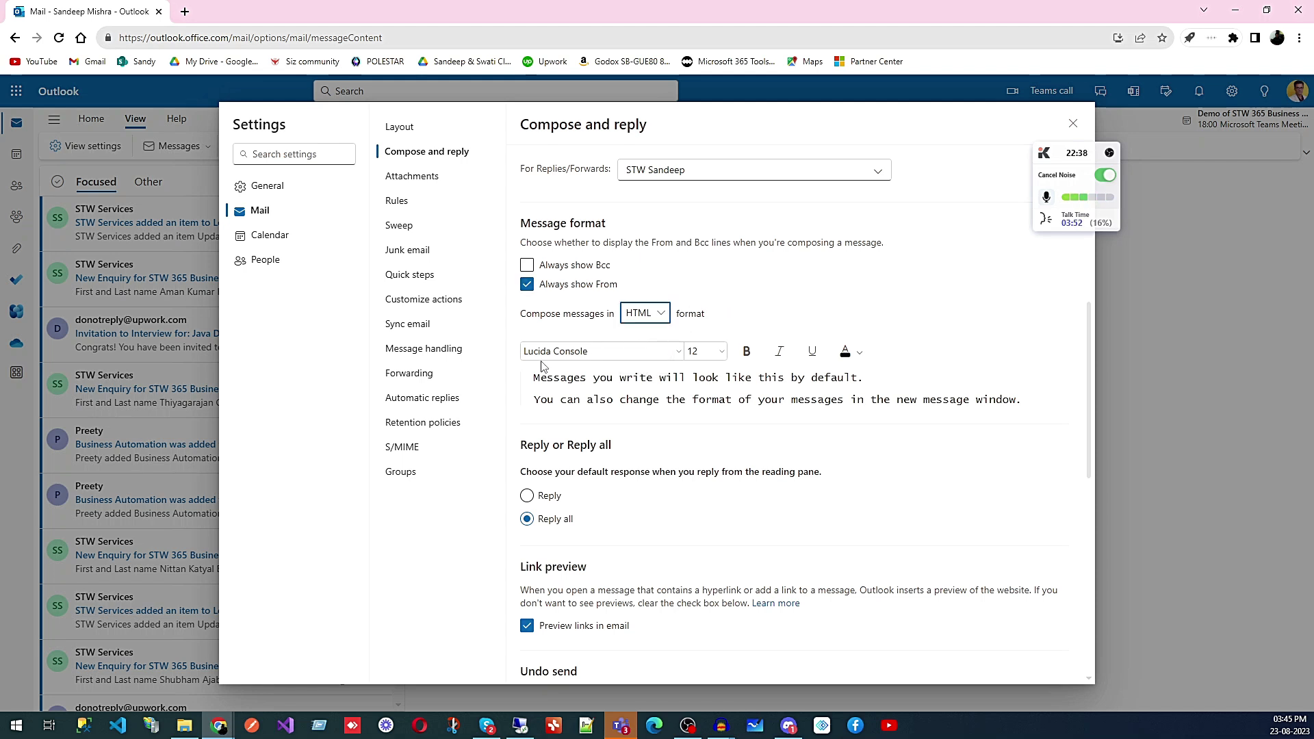
# Step: Examine the default reply, link preview, undo send, joyful animations, Edge autofill, suggested replies and text prediction settings
pyautogui.scroll(-3, 544, 373)
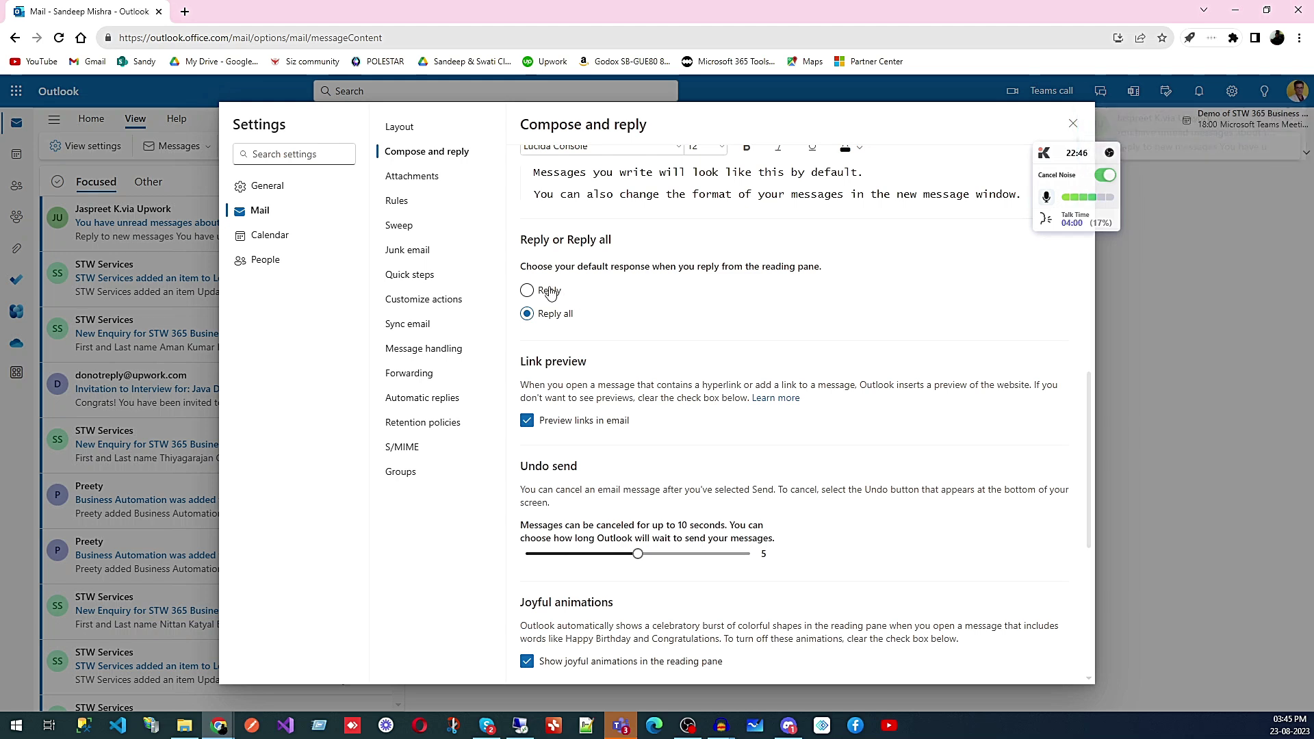
pyautogui.scroll(-1, 648, 387)
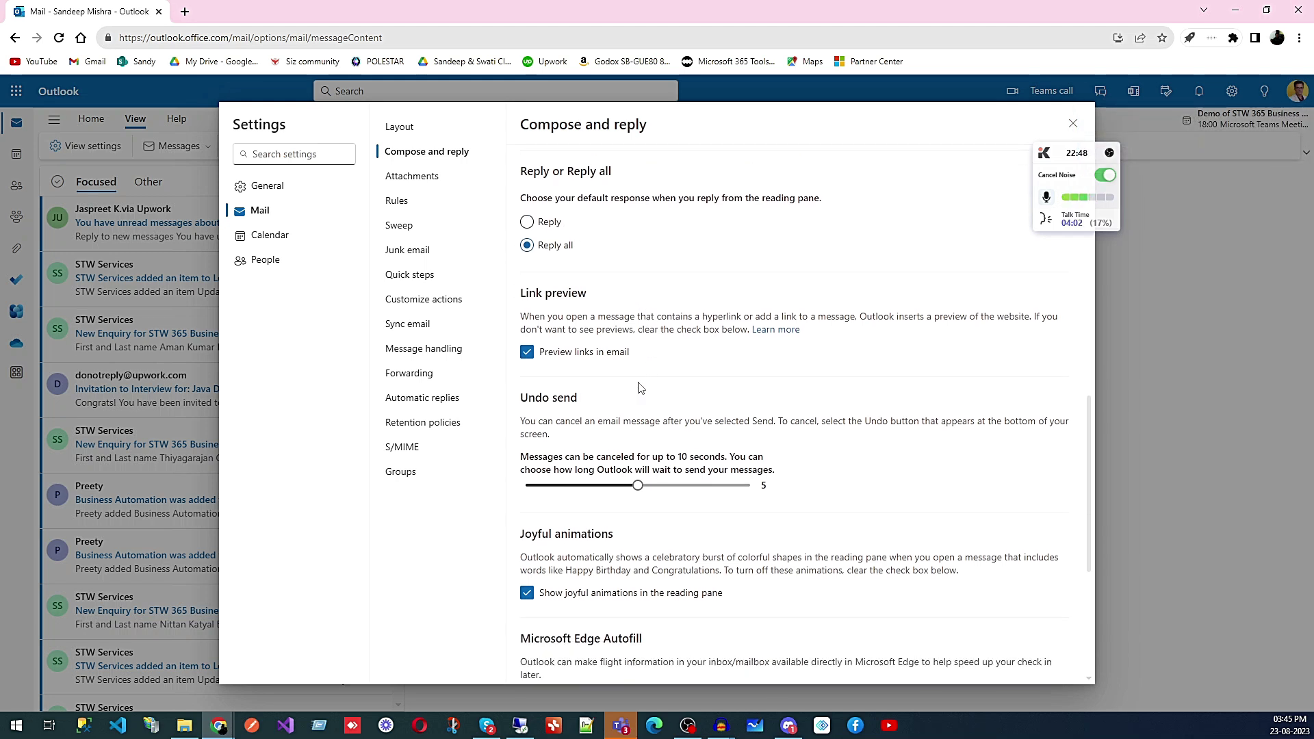
pyautogui.scroll(-1, 639, 417)
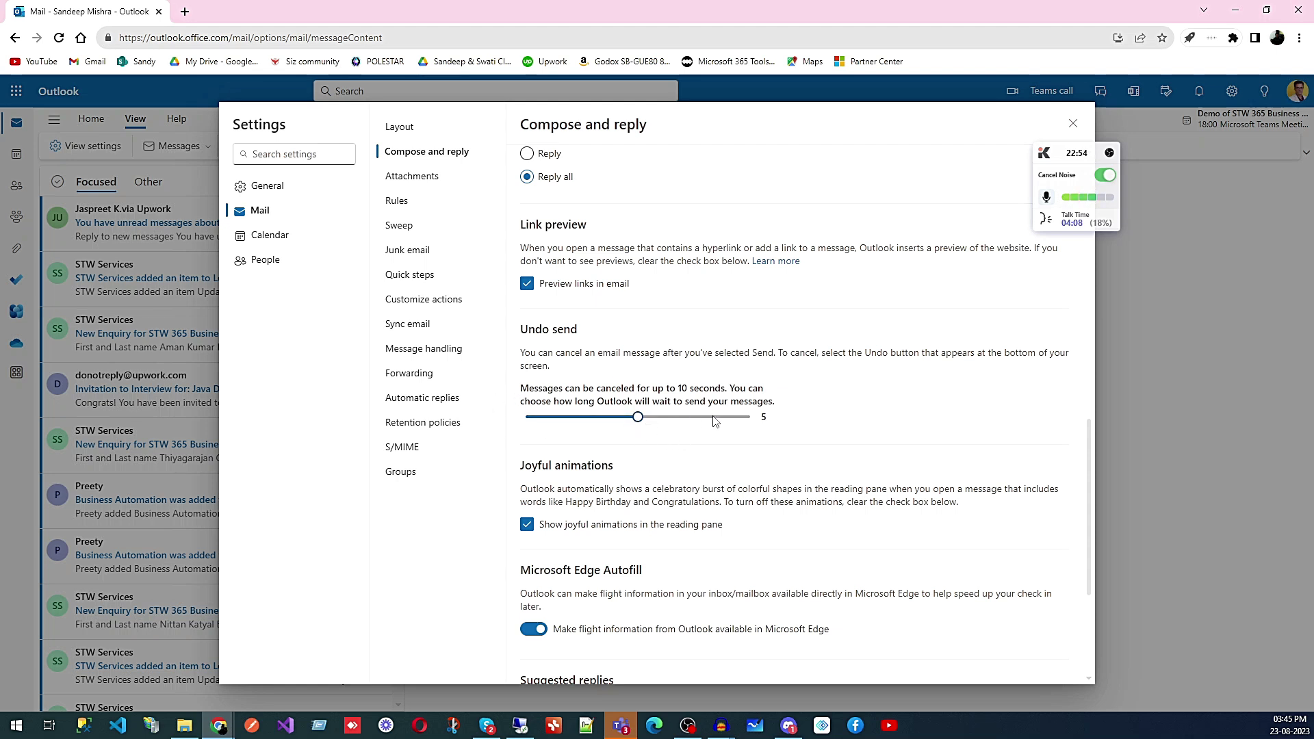
pyautogui.scroll(-2, 706, 414)
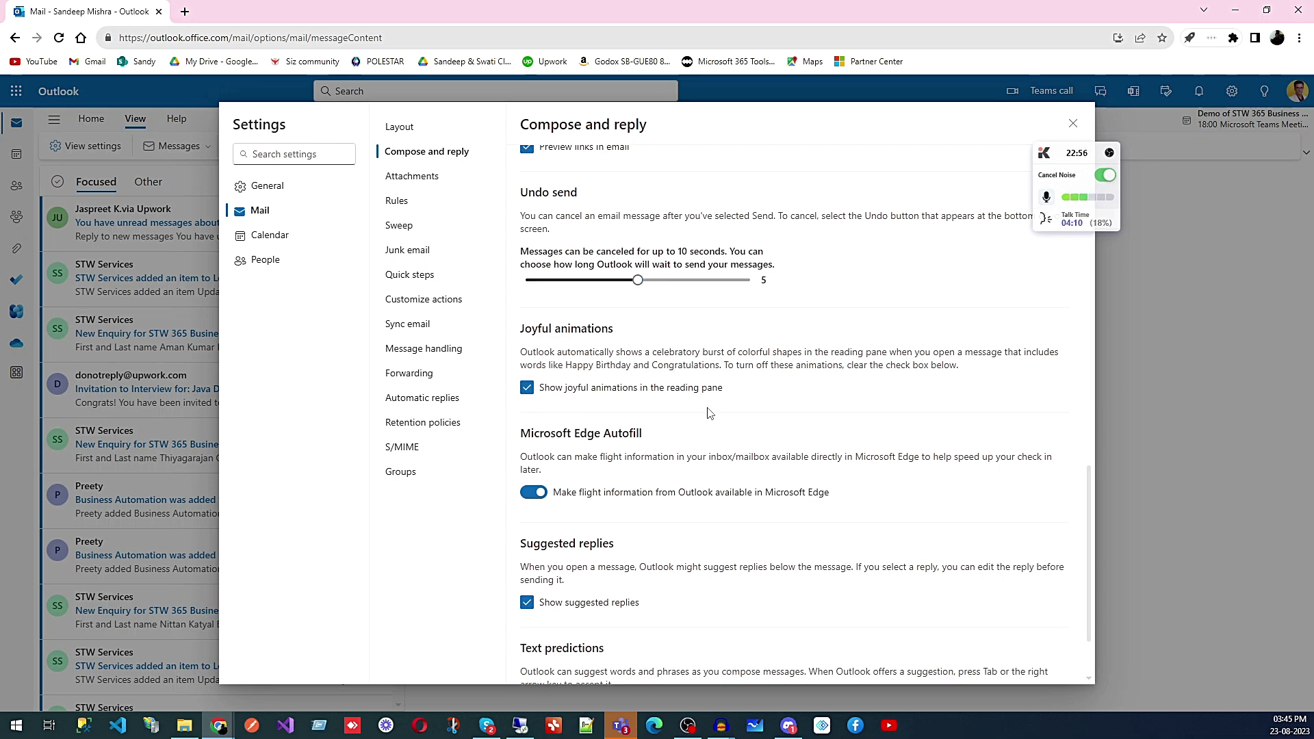
pyautogui.scroll(-1, 710, 414)
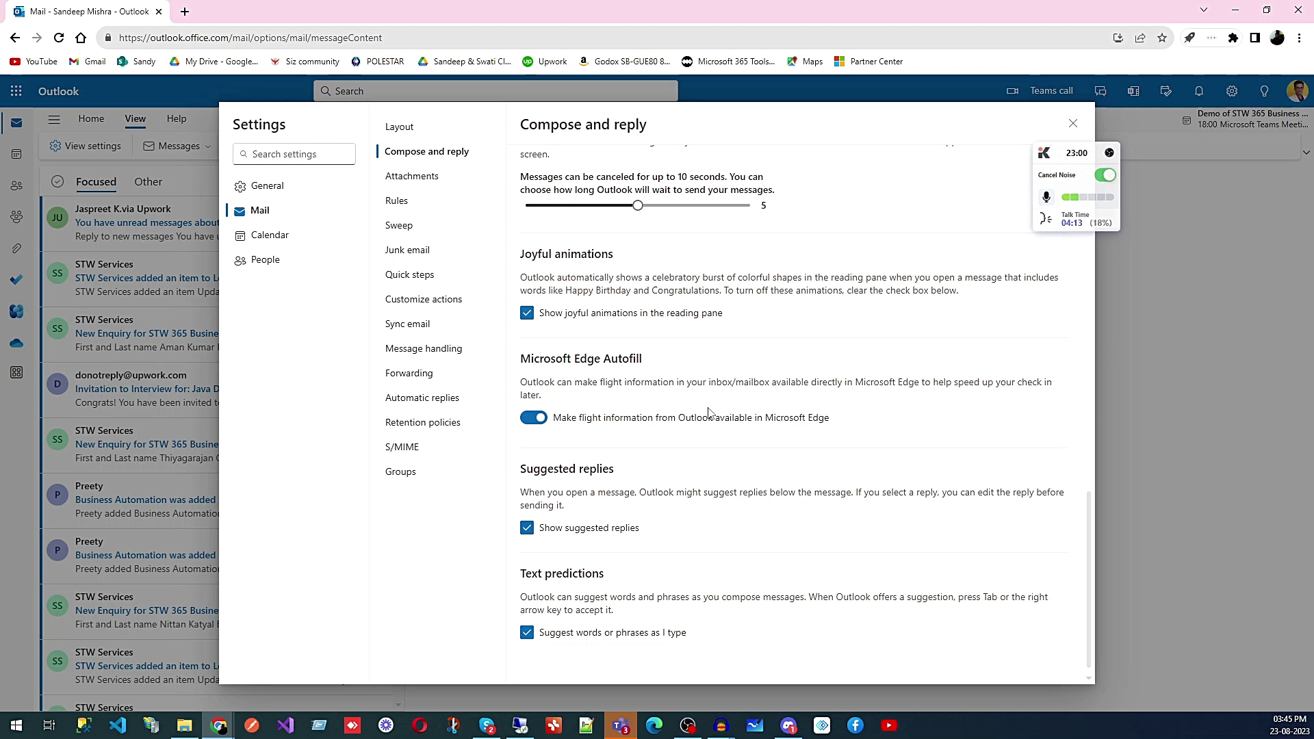
pyautogui.scroll(15, 584, 433)
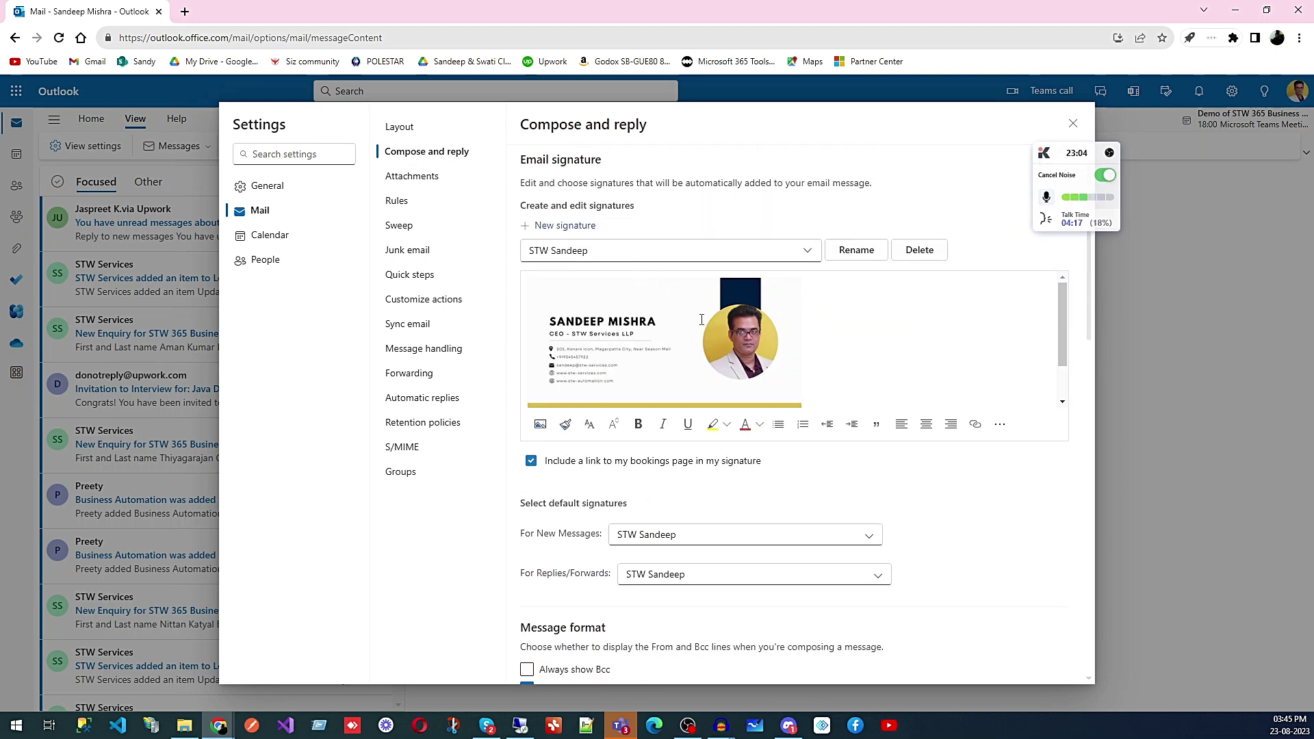
# Step: Skim the remaining compose and reply settings, and open the Attachments settings to review sharing preferences and storage accounts
pyautogui.scroll(-1, 760, 421)
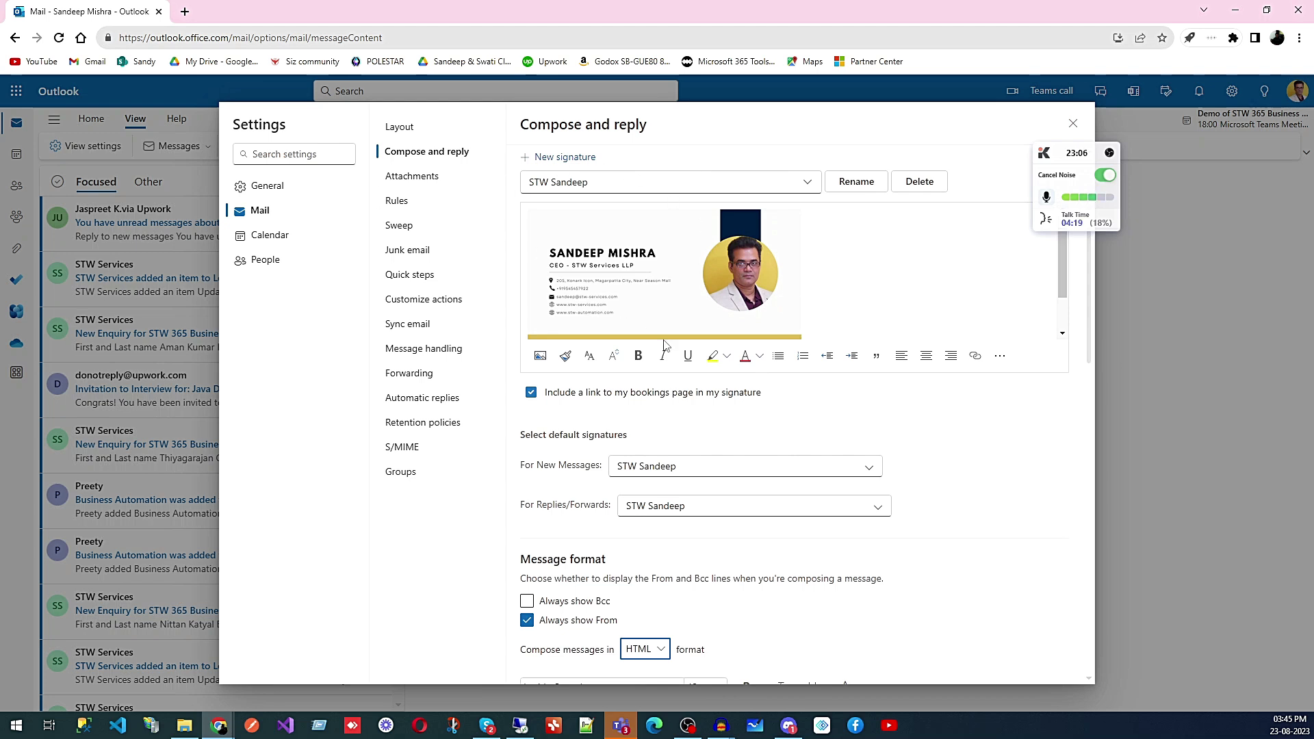
pyautogui.scroll(-5, 712, 410)
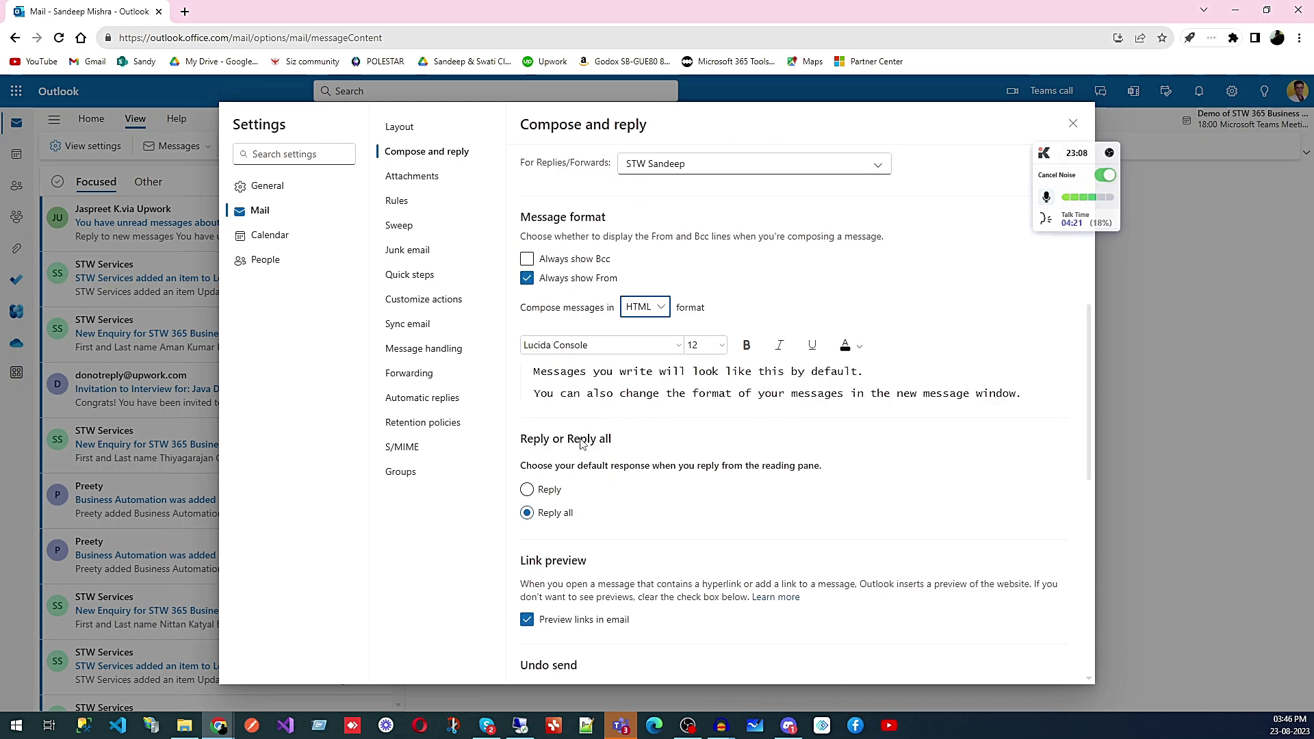
pyautogui.click(432, 177)
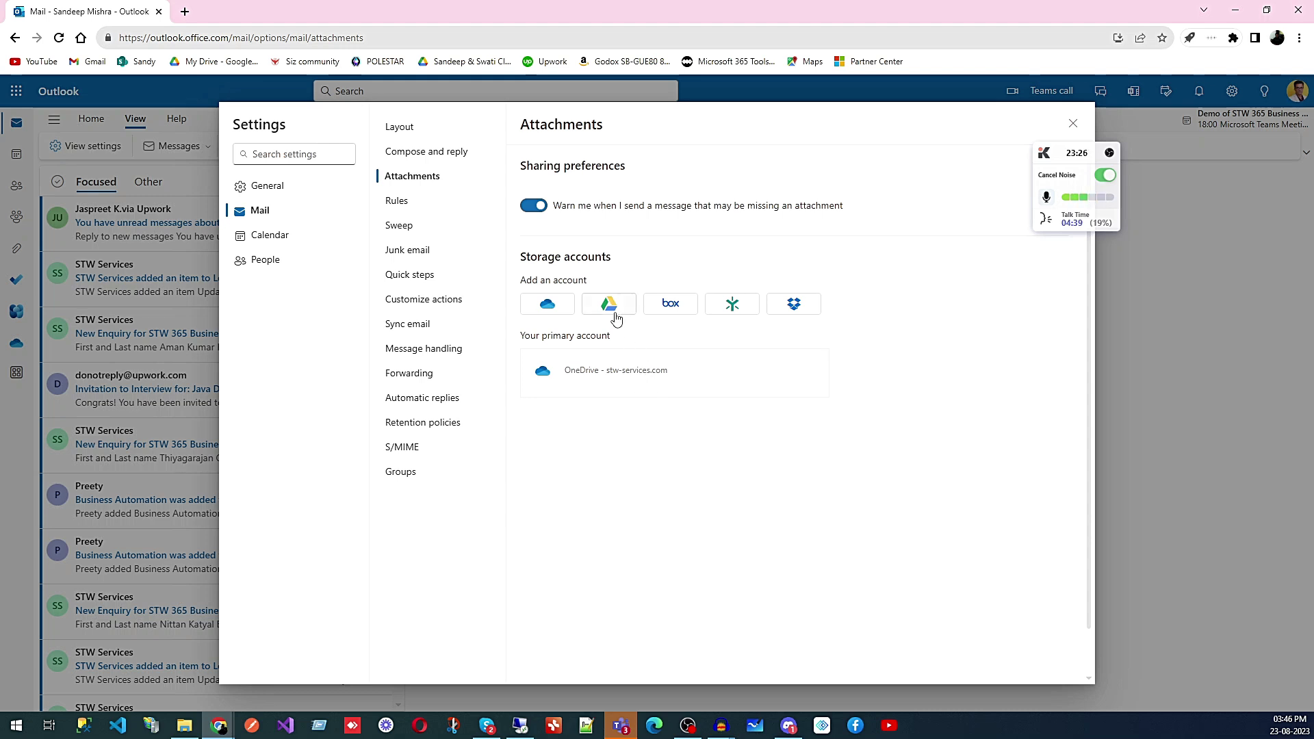
# Step: Open the mail Rules settings and inspect the Power Community rule's conditions and actions, discarding any edits
pyautogui.click(399, 204)
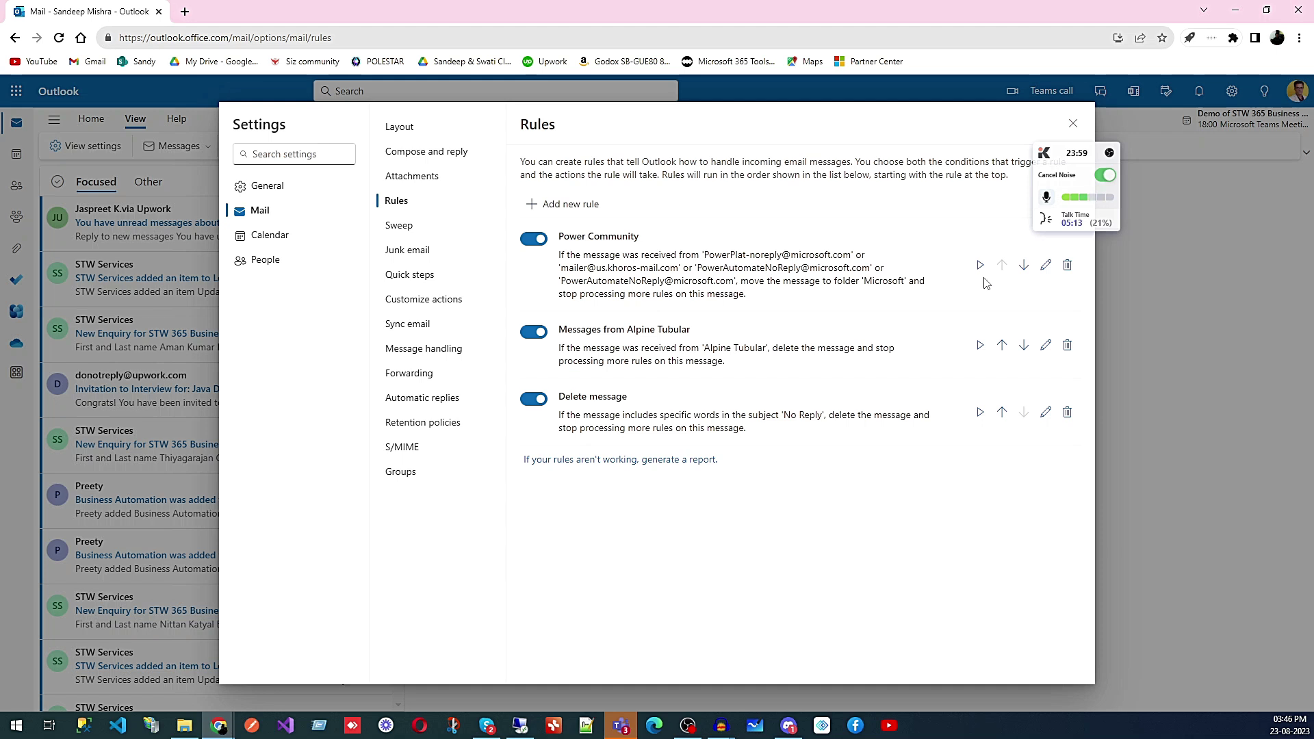
pyautogui.click(1045, 265)
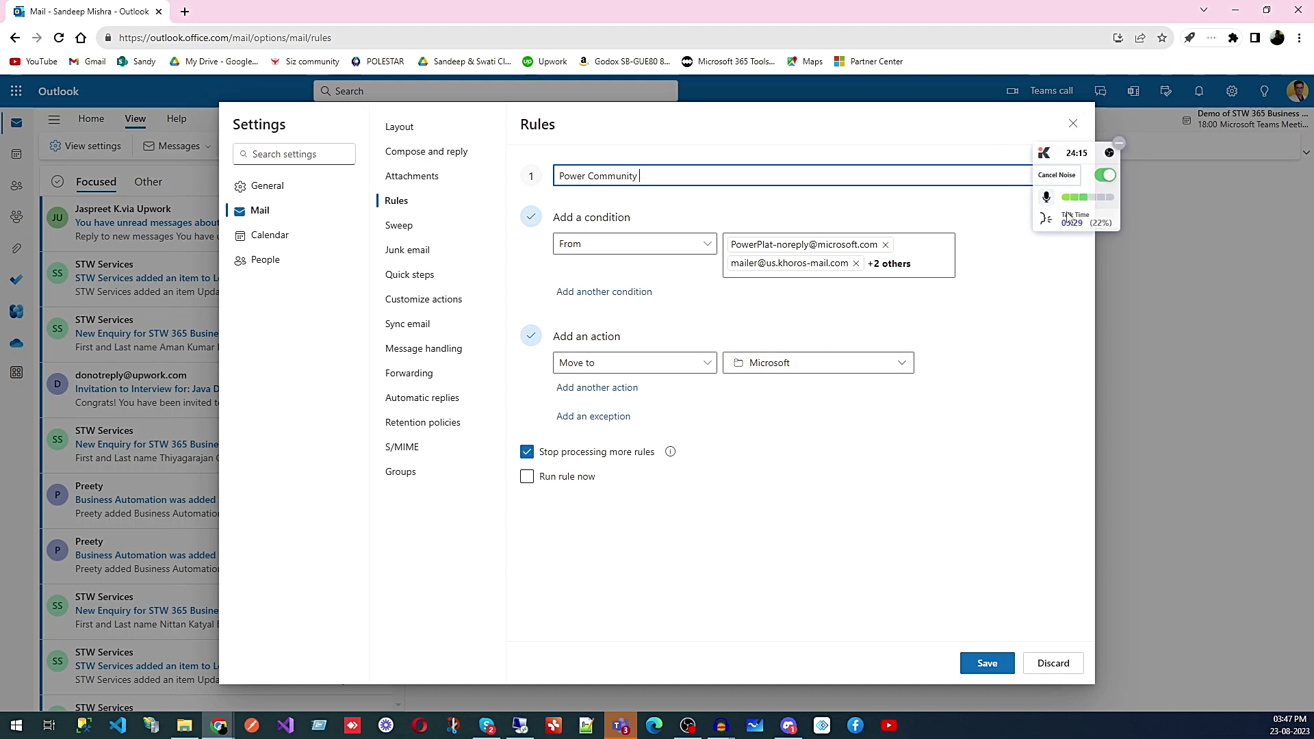
pyautogui.click(1045, 667)
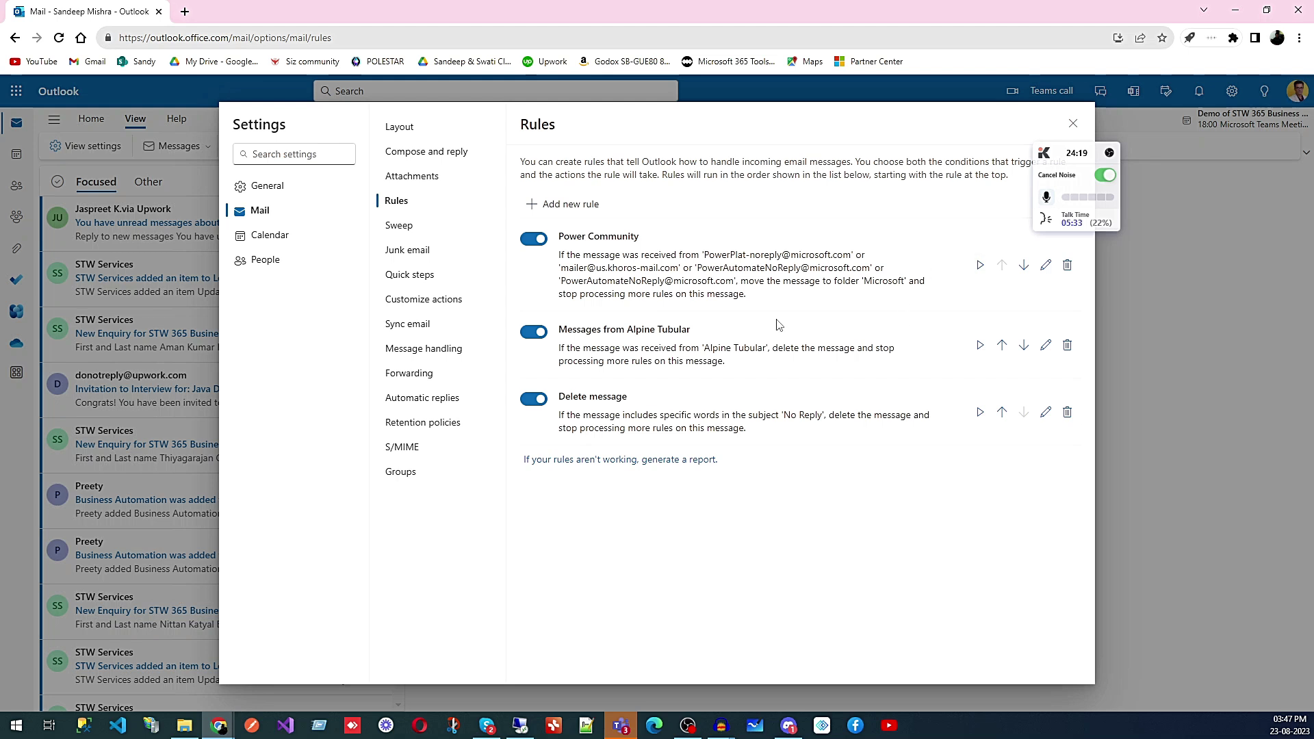
# Step: Inspect the Messages from Alpine Tubular rule, and close the settings with its changes discarded
pyautogui.click(1045, 346)
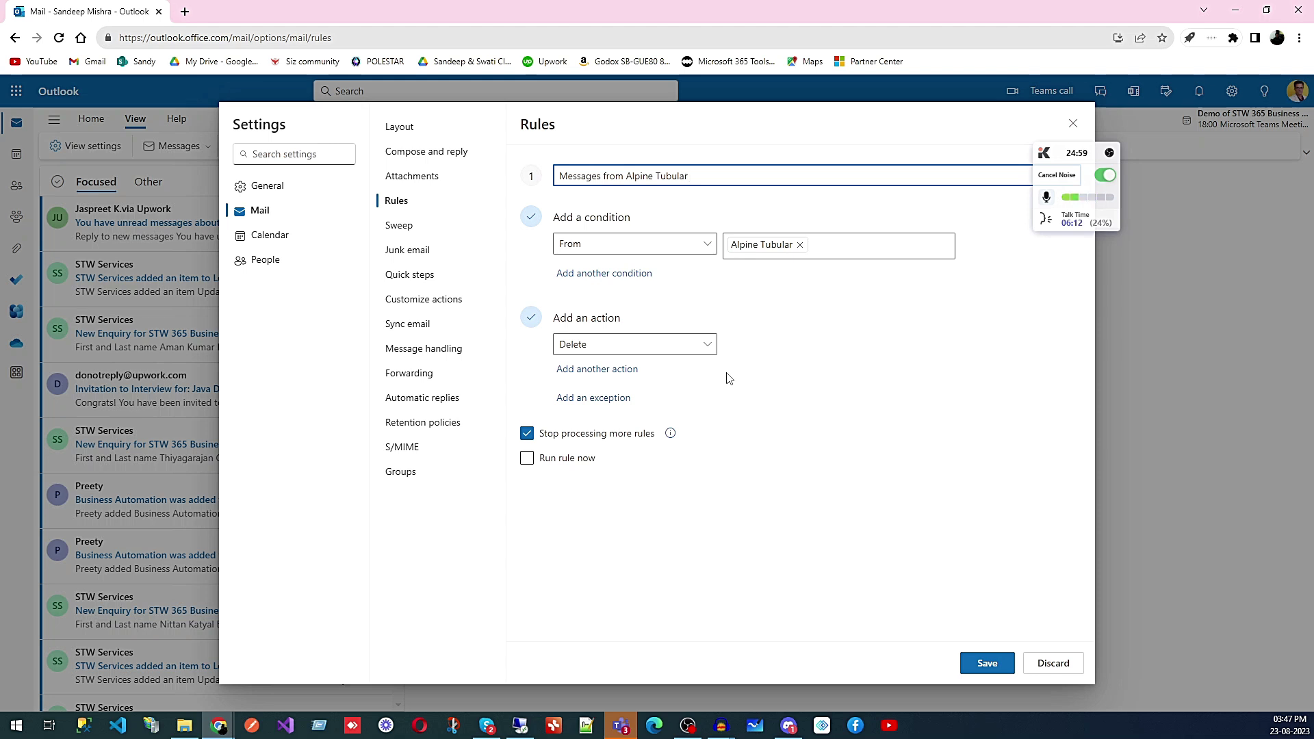
pyautogui.click(1073, 125)
pyautogui.click(681, 449)
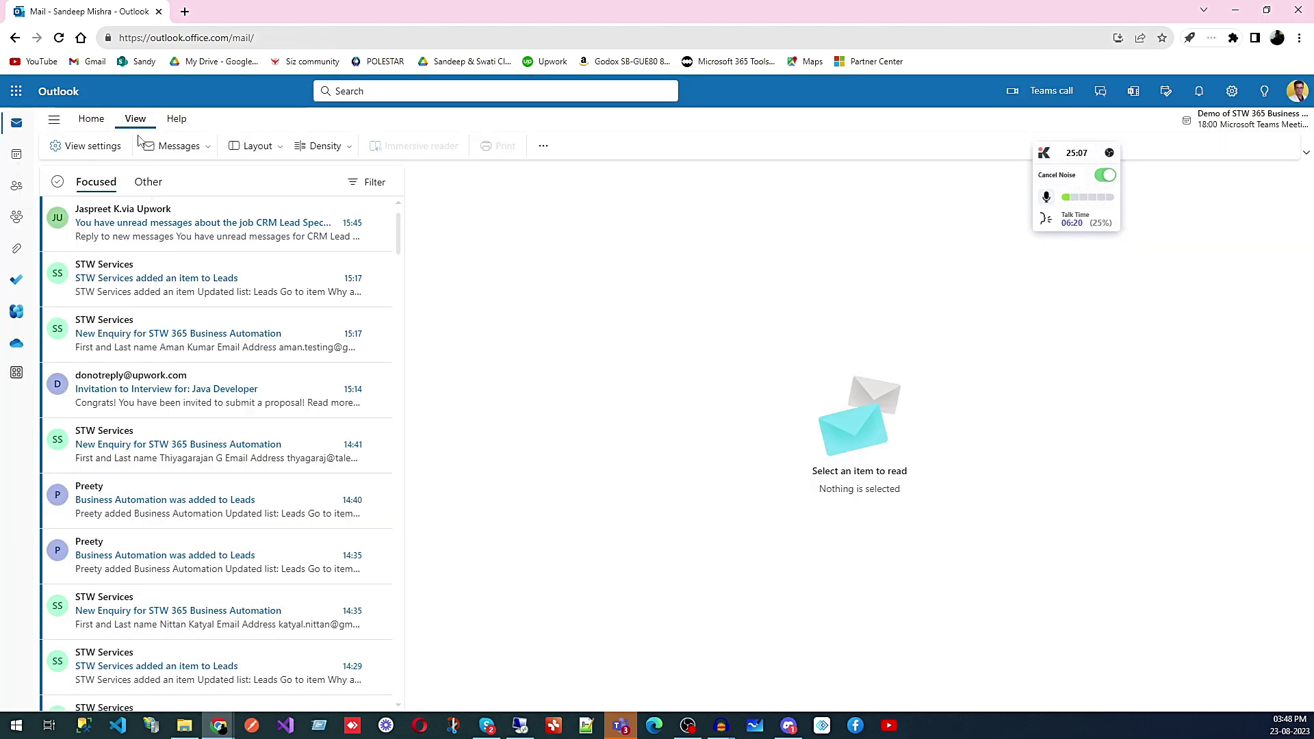
# Step: Reopen the mail Rules settings, inspect the Delete message rule, and save it when leaving for the Sweep settings
pyautogui.click(88, 144)
pyautogui.click(411, 203)
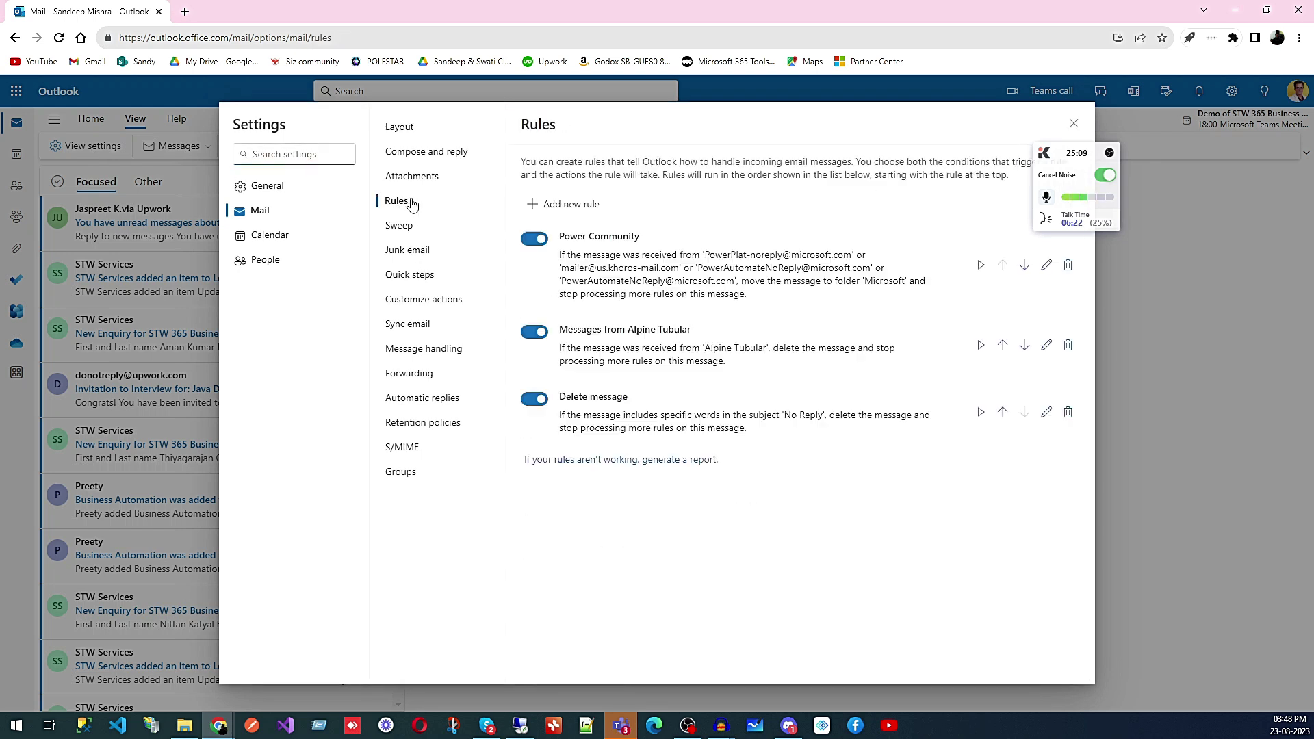
pyautogui.click(1043, 416)
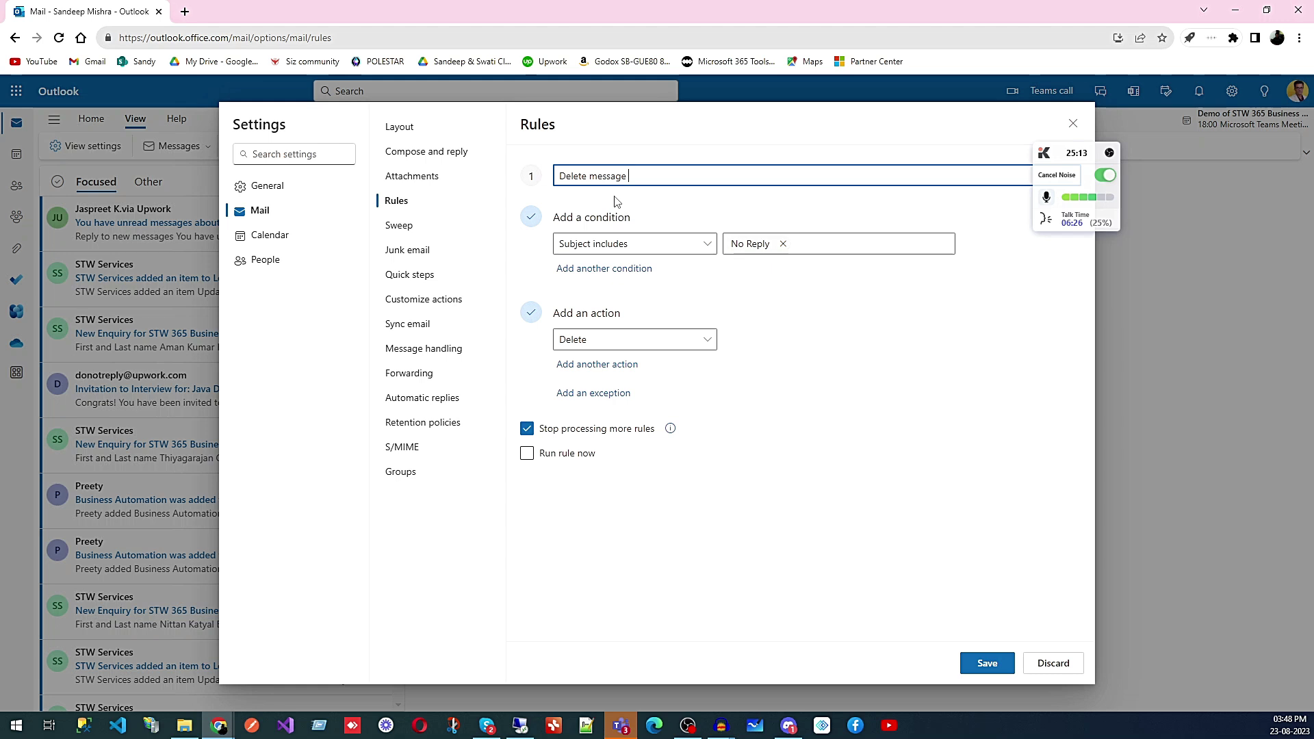
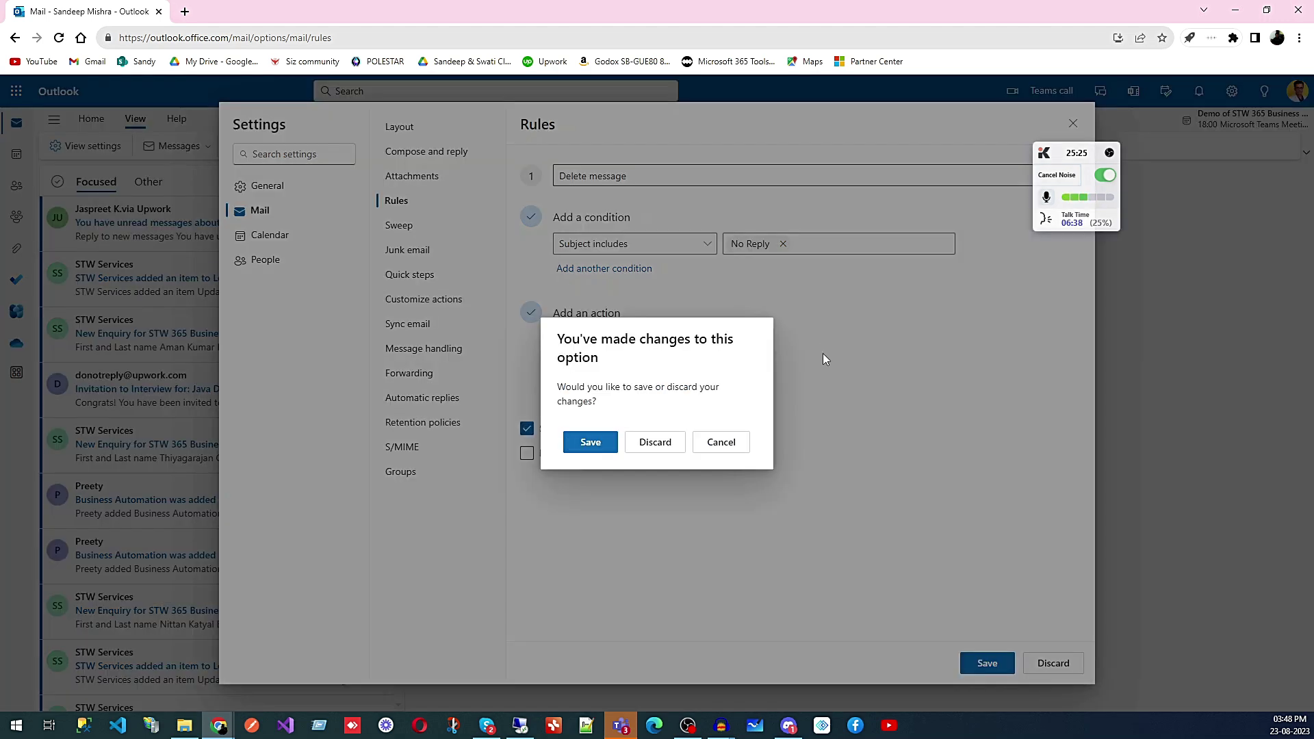
pyautogui.click(599, 448)
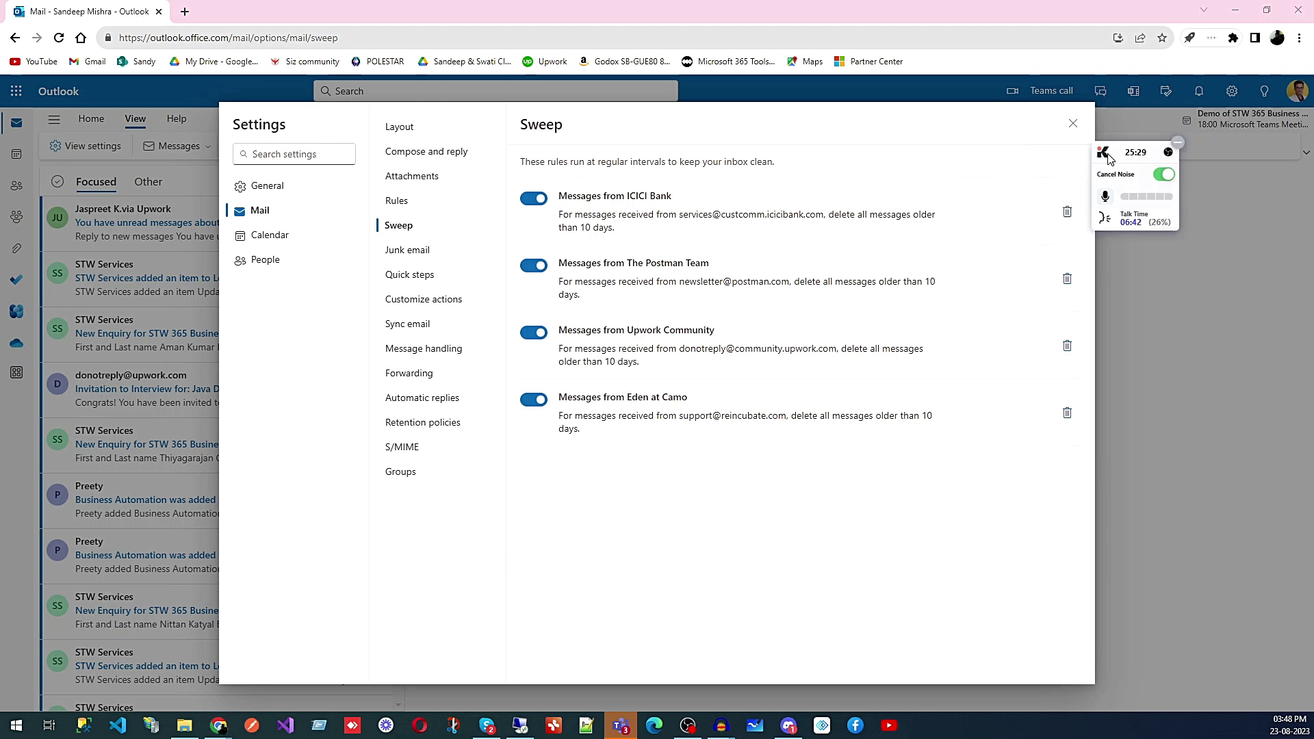
# Step: Revisit the Power Community rule in the Rules settings, and return to the Sweep settings with its changes discarded
pyautogui.click(398, 201)
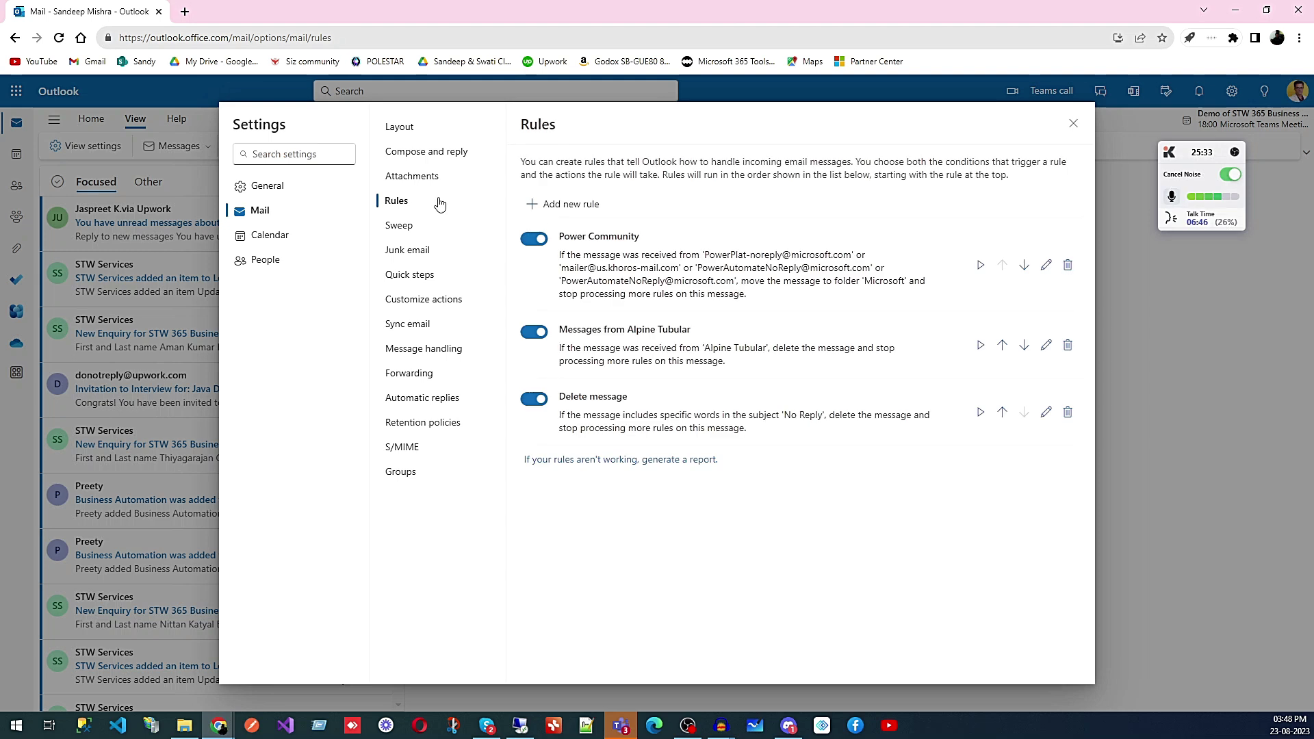
pyautogui.click(1045, 266)
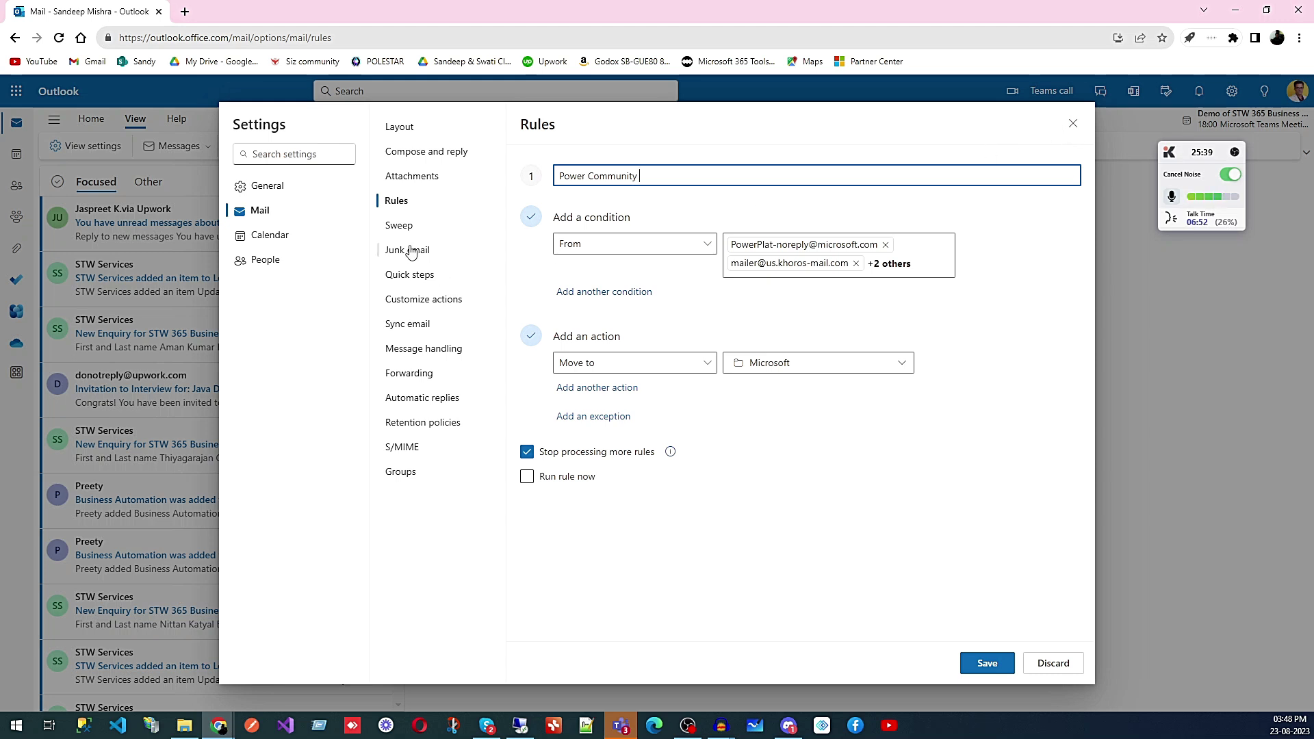
pyautogui.click(397, 226)
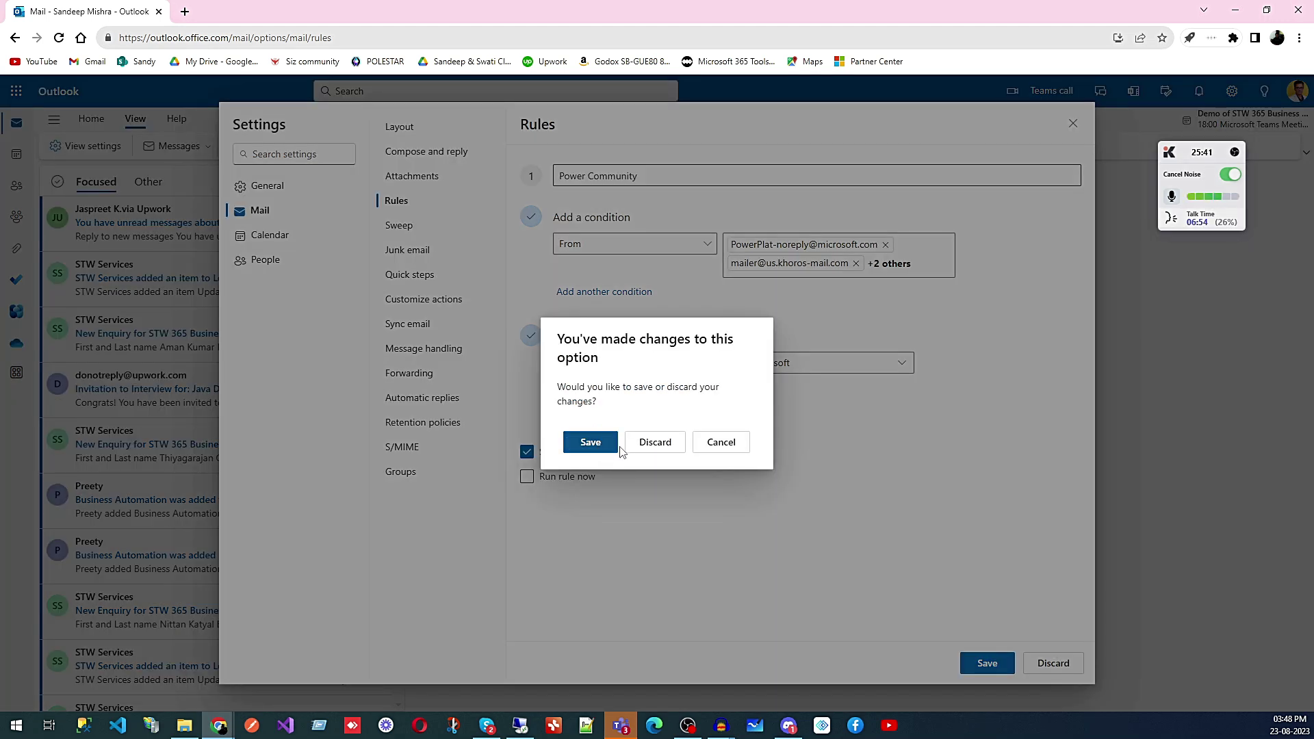
pyautogui.click(650, 449)
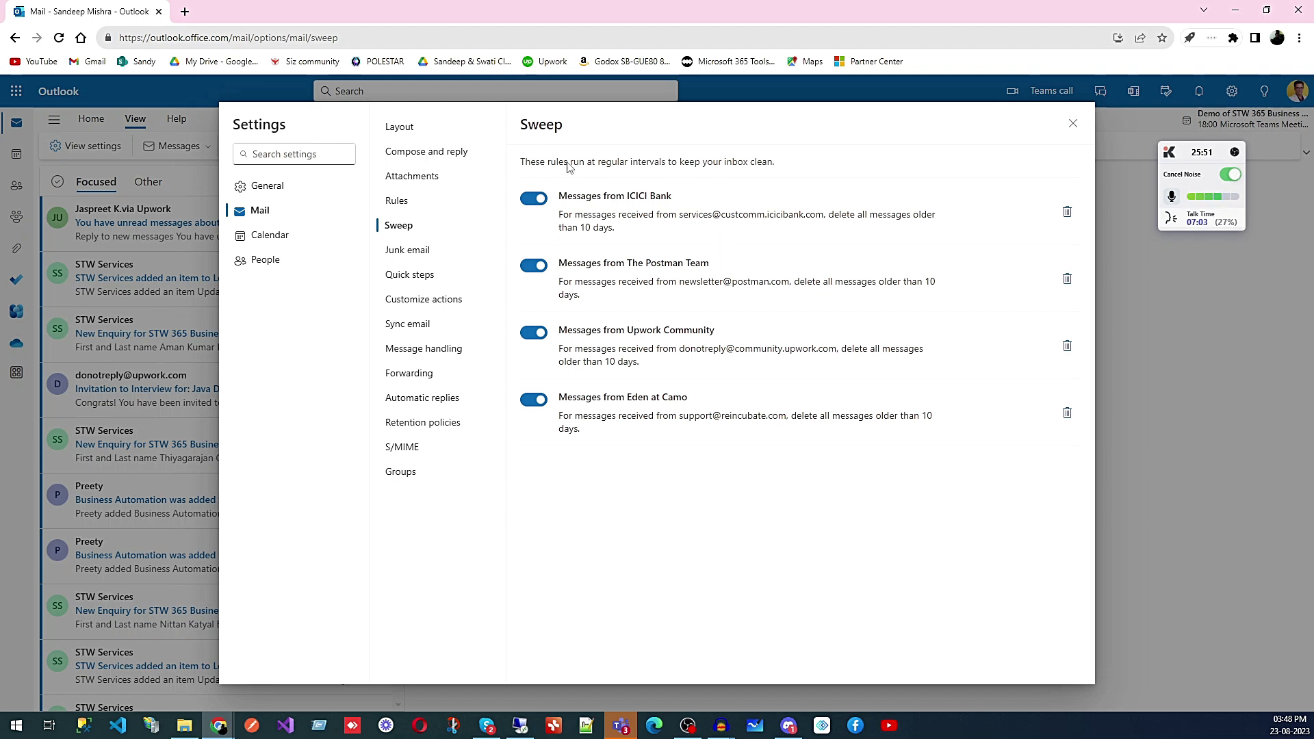
# Step: Examine the Sweep options and destination folders for the STW Services "added an item to Leads" email, and cancel without sweeping
pyautogui.click(1072, 123)
pyautogui.click(232, 267)
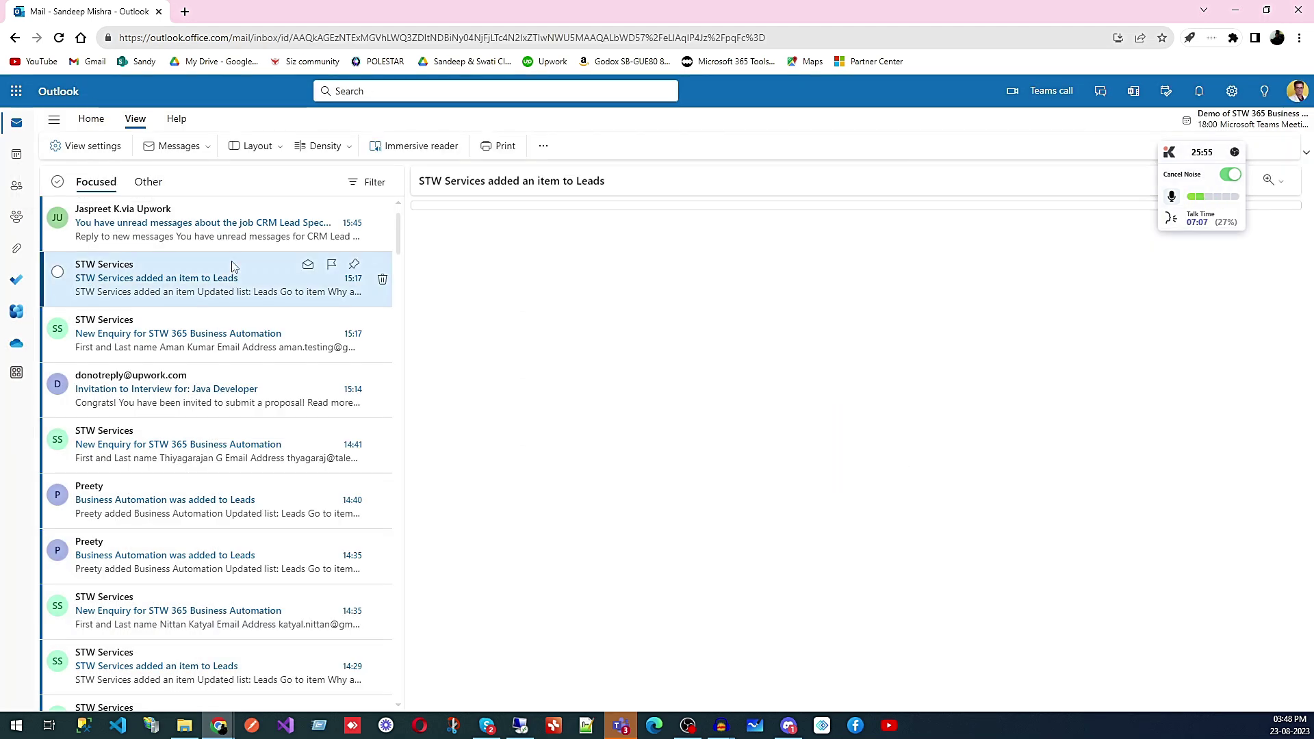
pyautogui.click(91, 119)
pyautogui.click(369, 147)
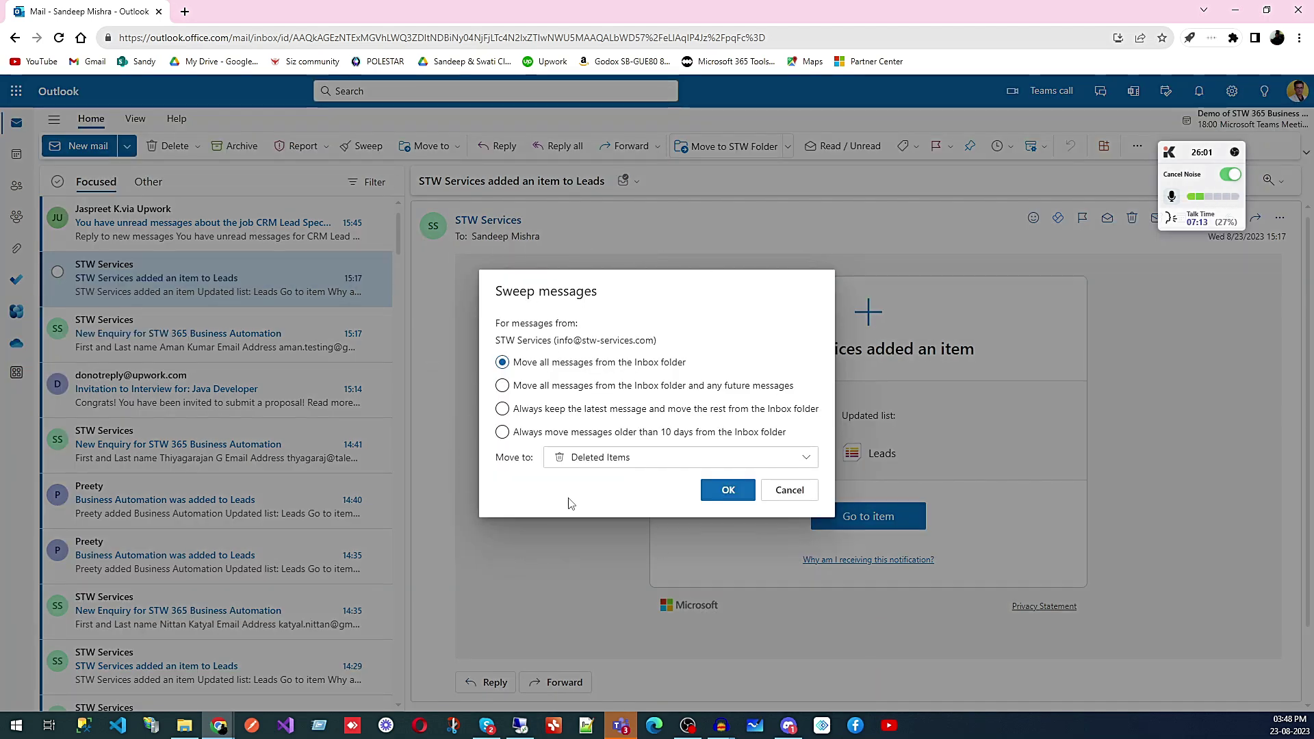
pyautogui.click(798, 459)
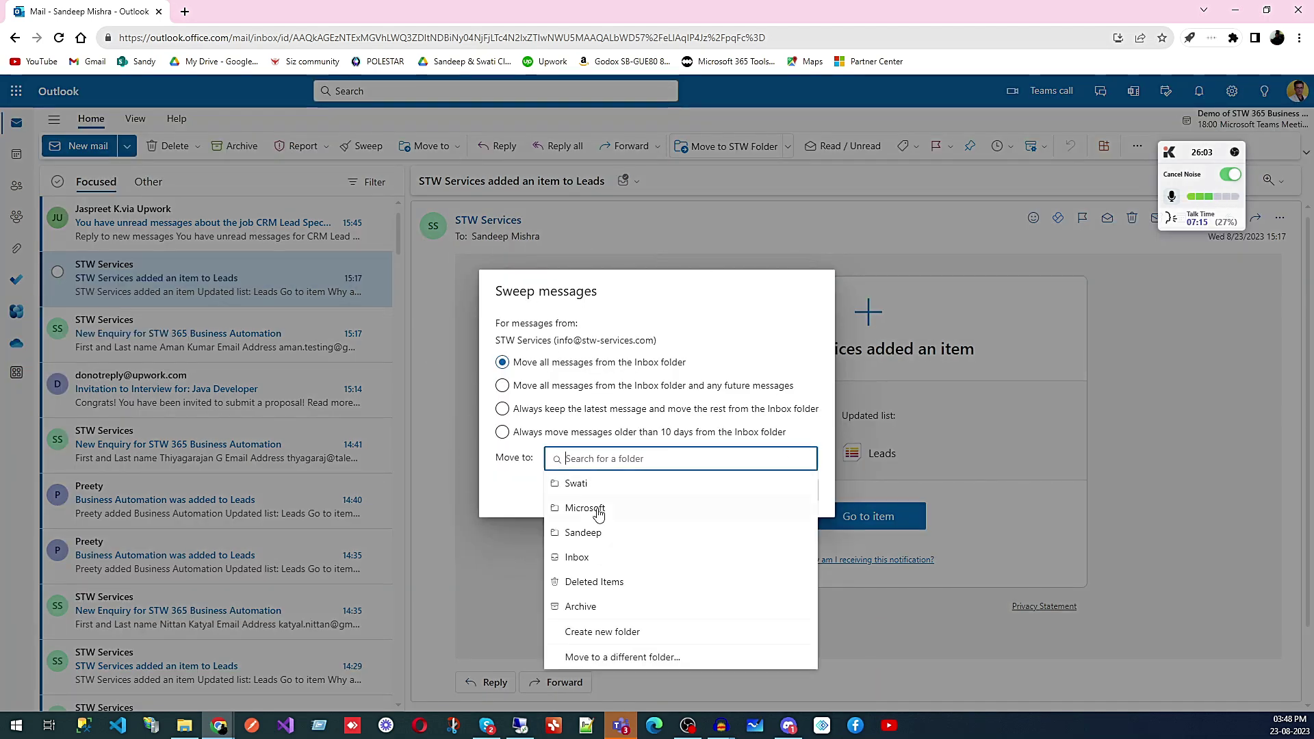
pyautogui.click(732, 299)
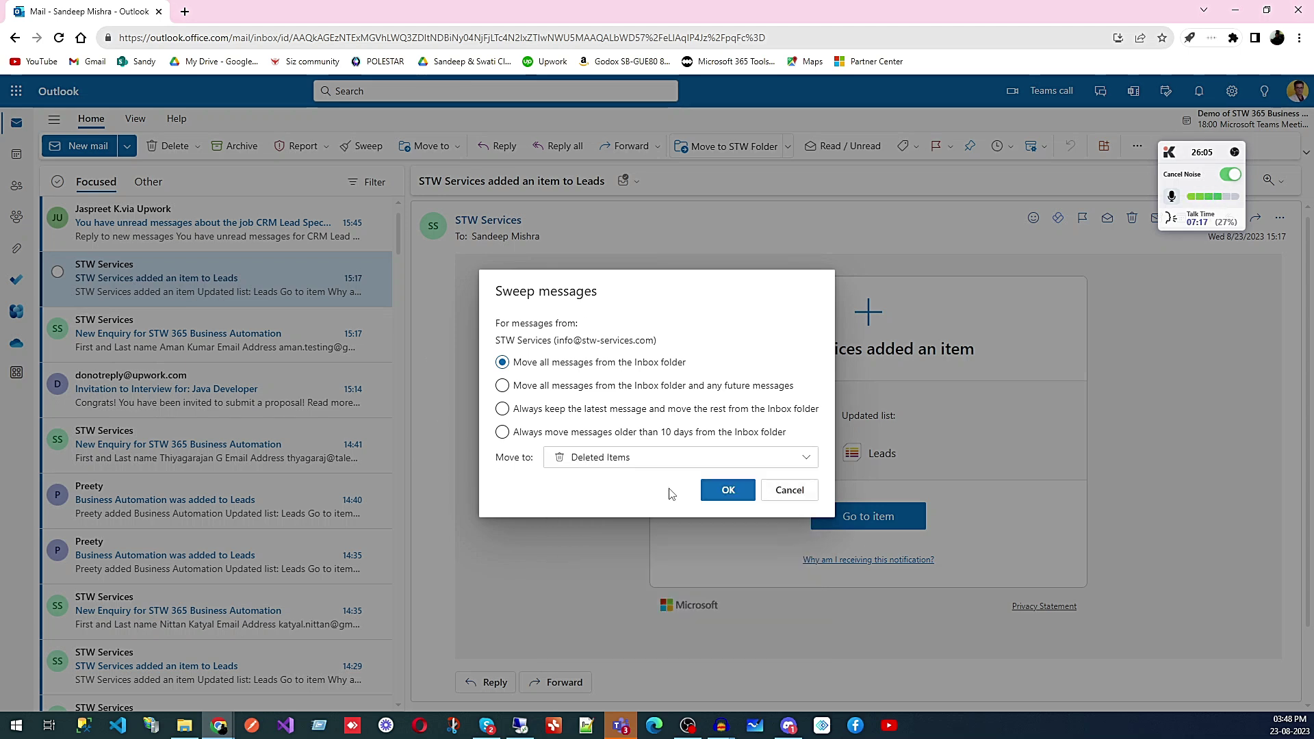
pyautogui.click(787, 490)
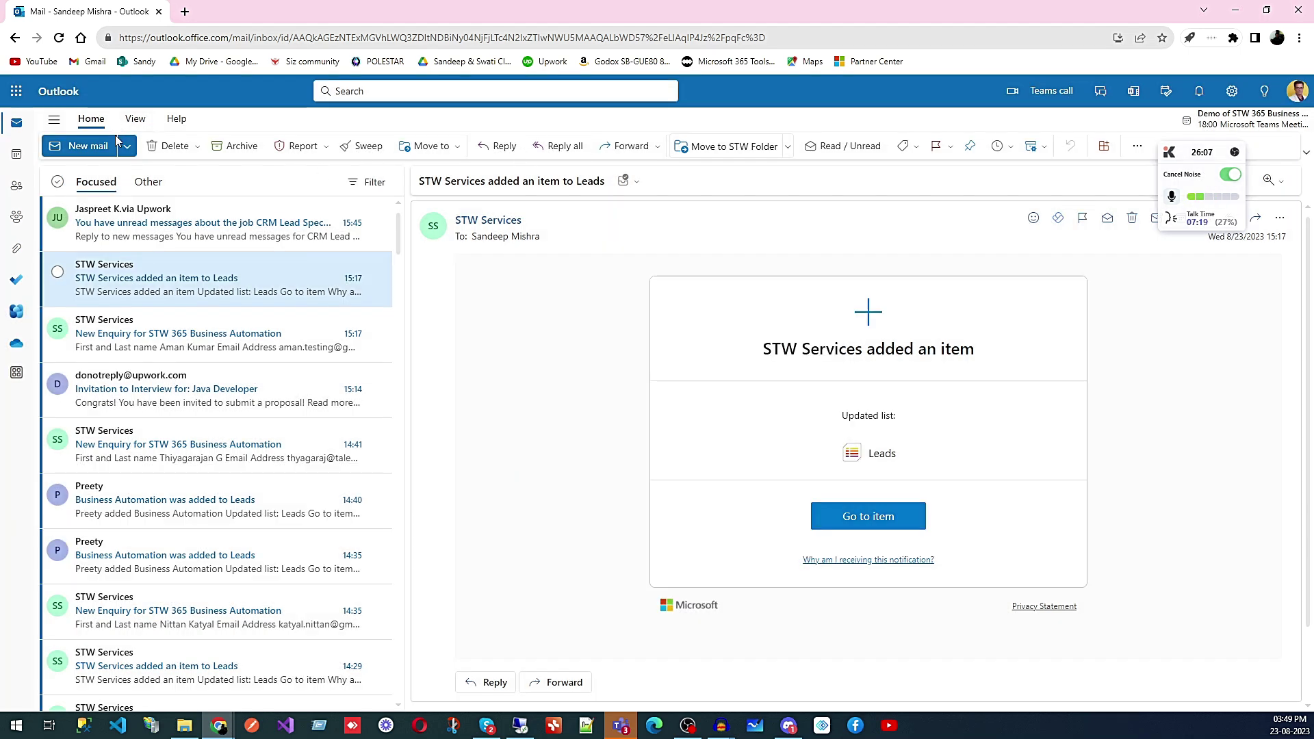
# Step: Reopen the mail settings and review the existing Sweep rules
pyautogui.click(135, 118)
pyautogui.click(92, 148)
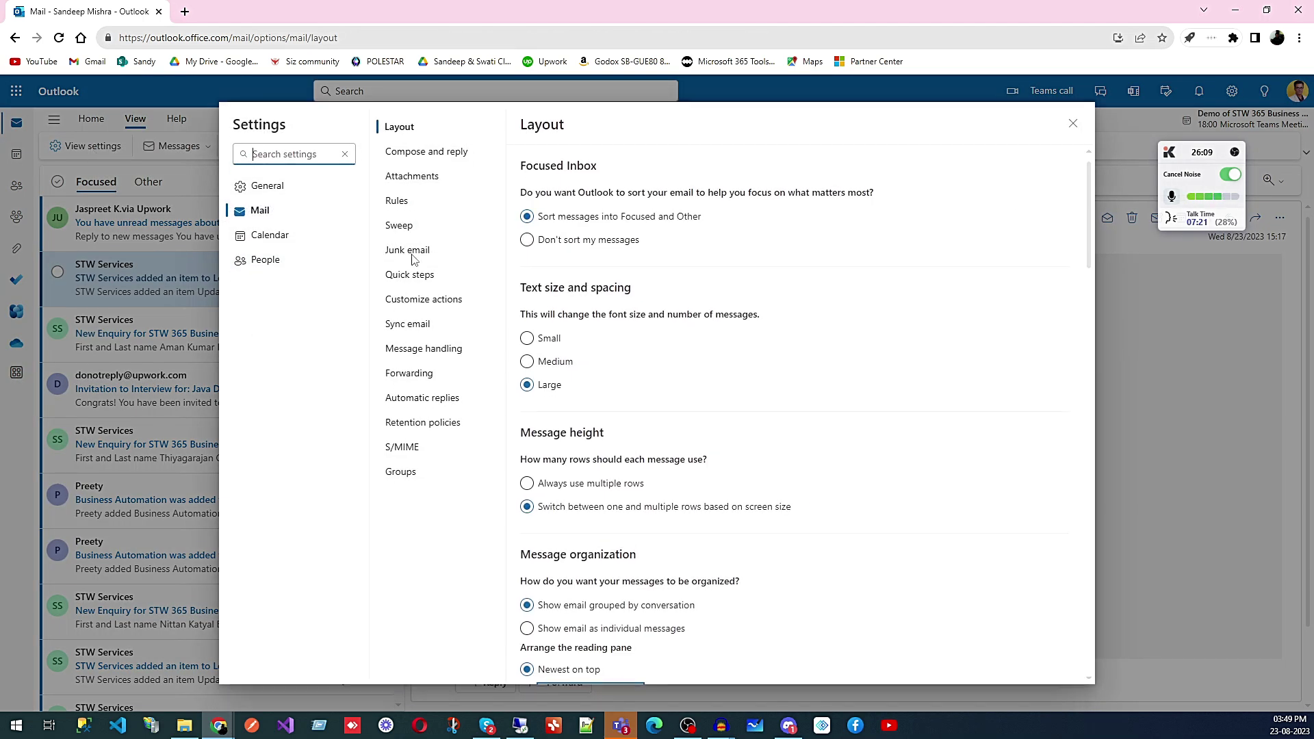
pyautogui.click(398, 226)
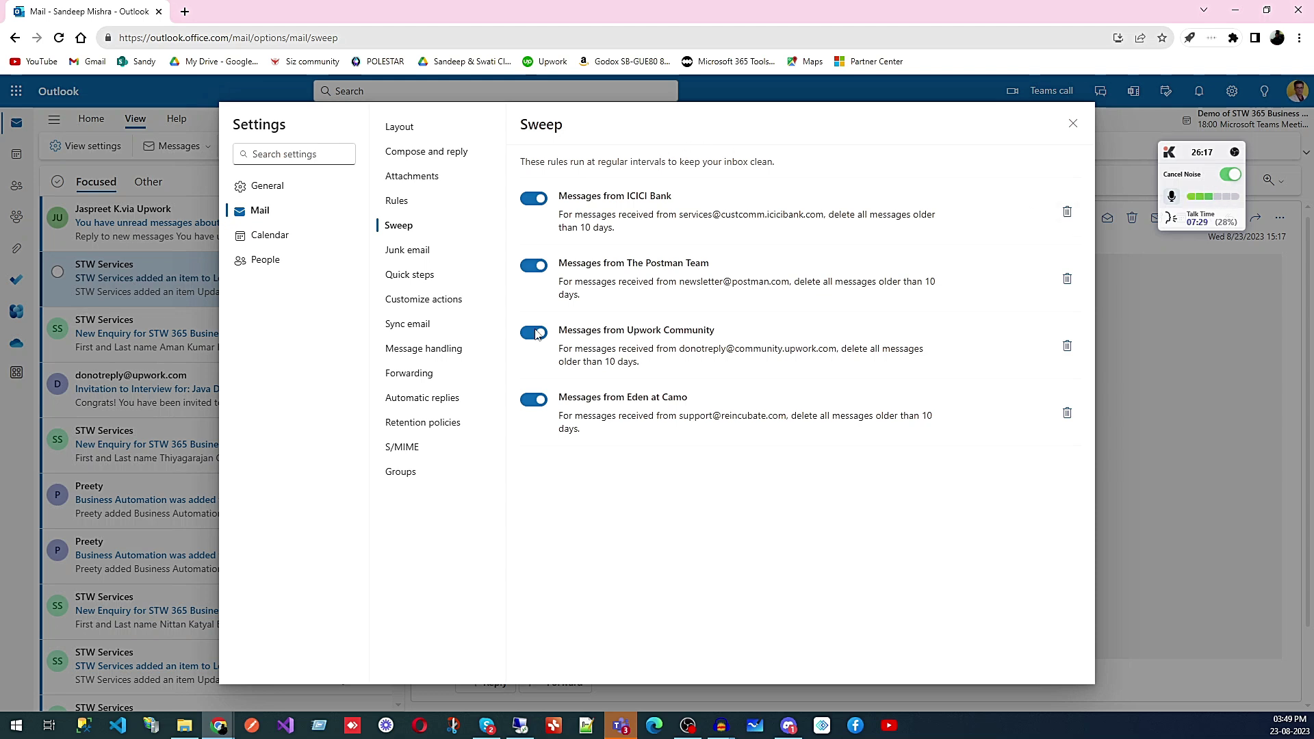
# Step: Examine the Junk email settings, including adding blocked and safe senders or domains, the filters and the reporting option
pyautogui.click(409, 251)
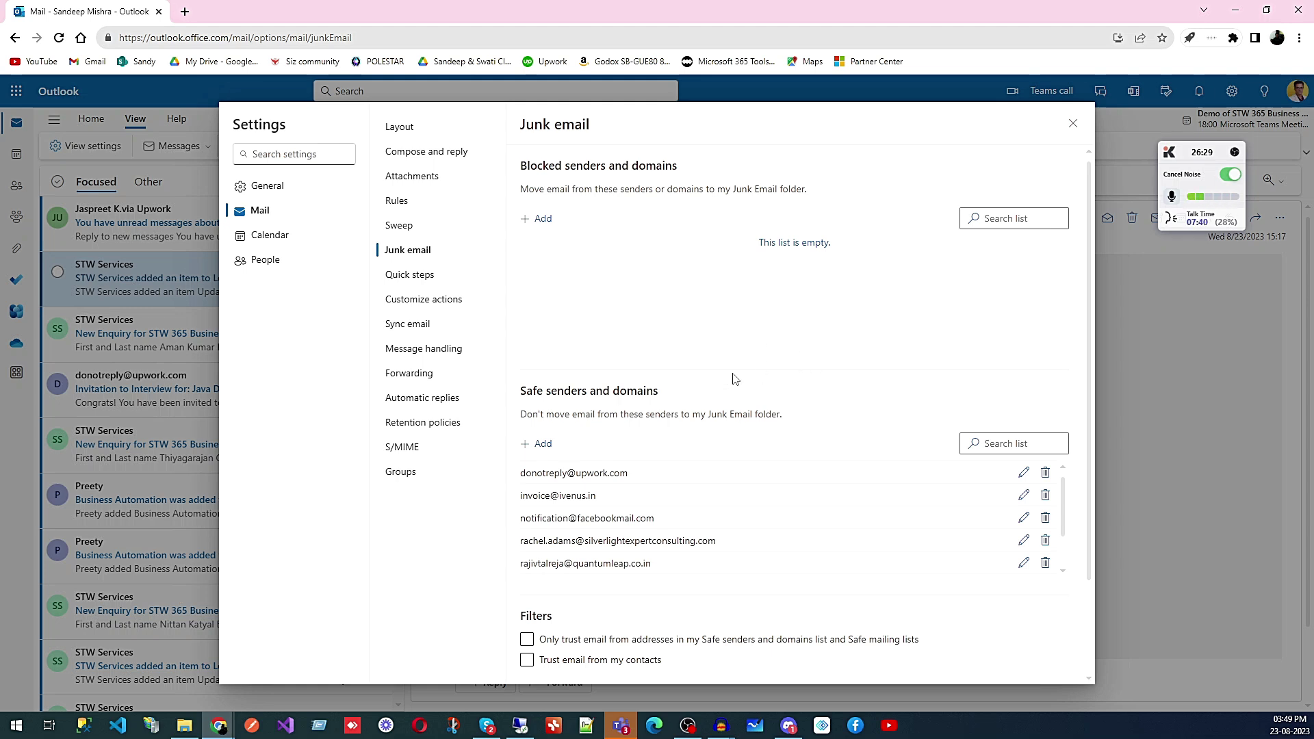
pyautogui.click(548, 221)
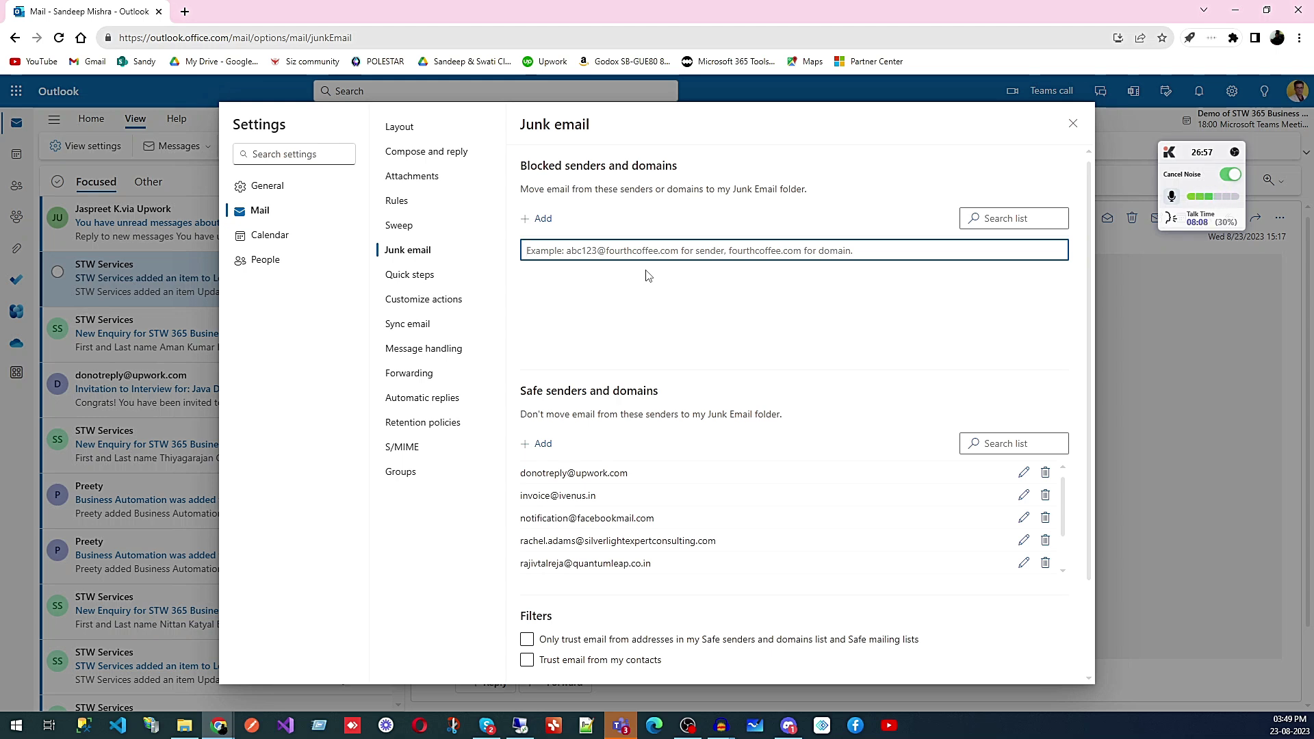
pyautogui.click(541, 445)
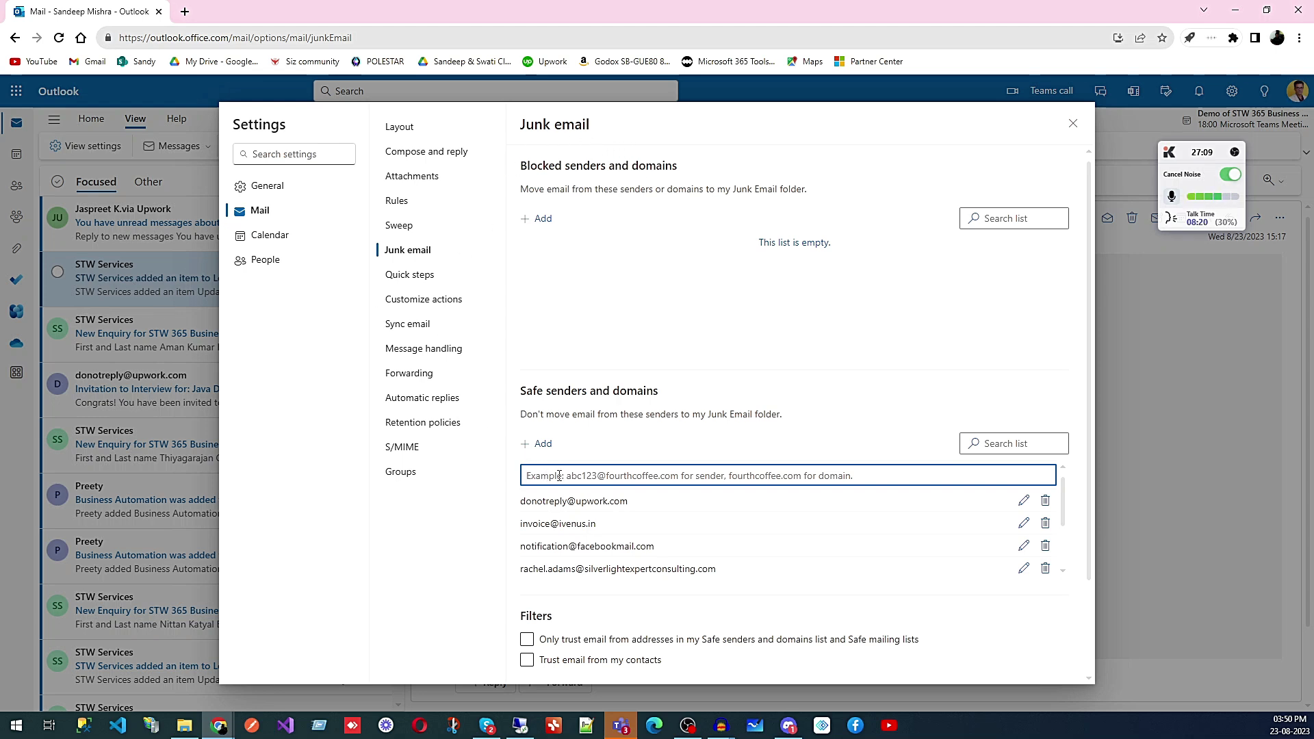
pyautogui.scroll(-2, 639, 320)
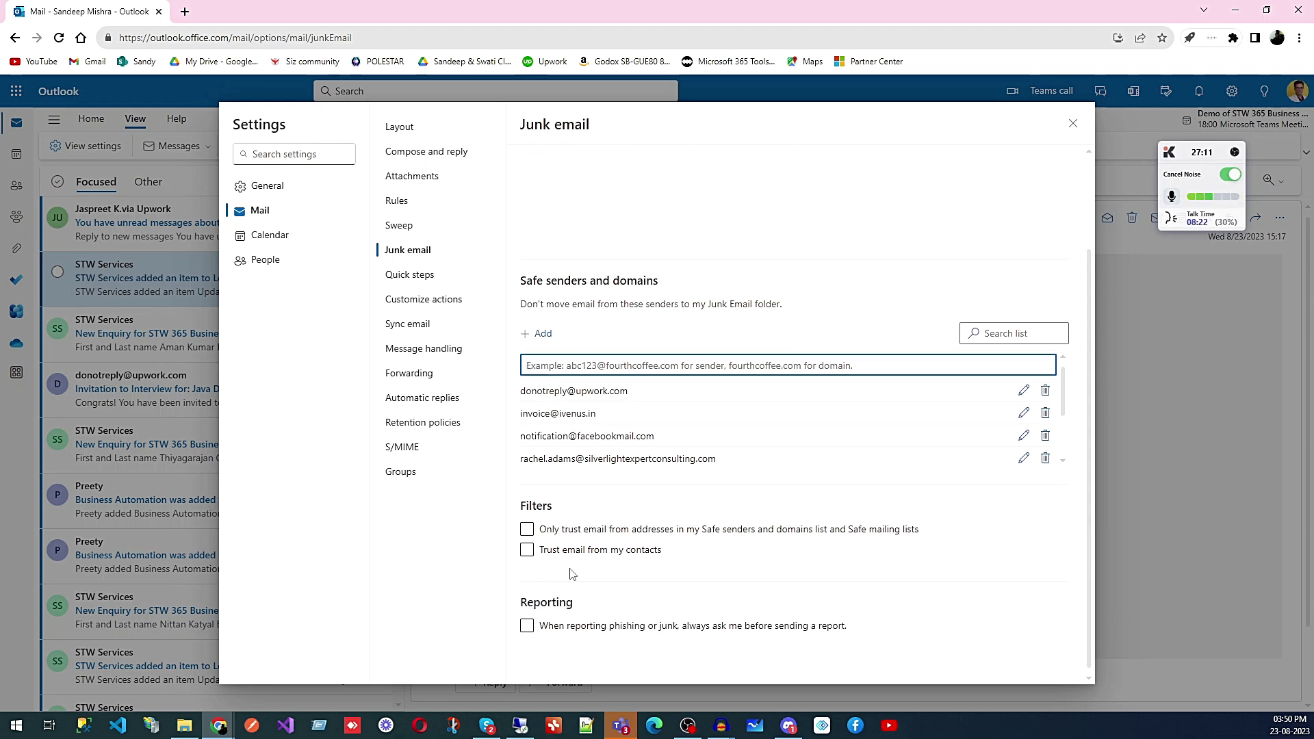
pyautogui.scroll(3, 572, 574)
# Step: Open the Quick steps settings and inspect the Move to STW Folder quick step, discarding any edits
pyautogui.click(400, 277)
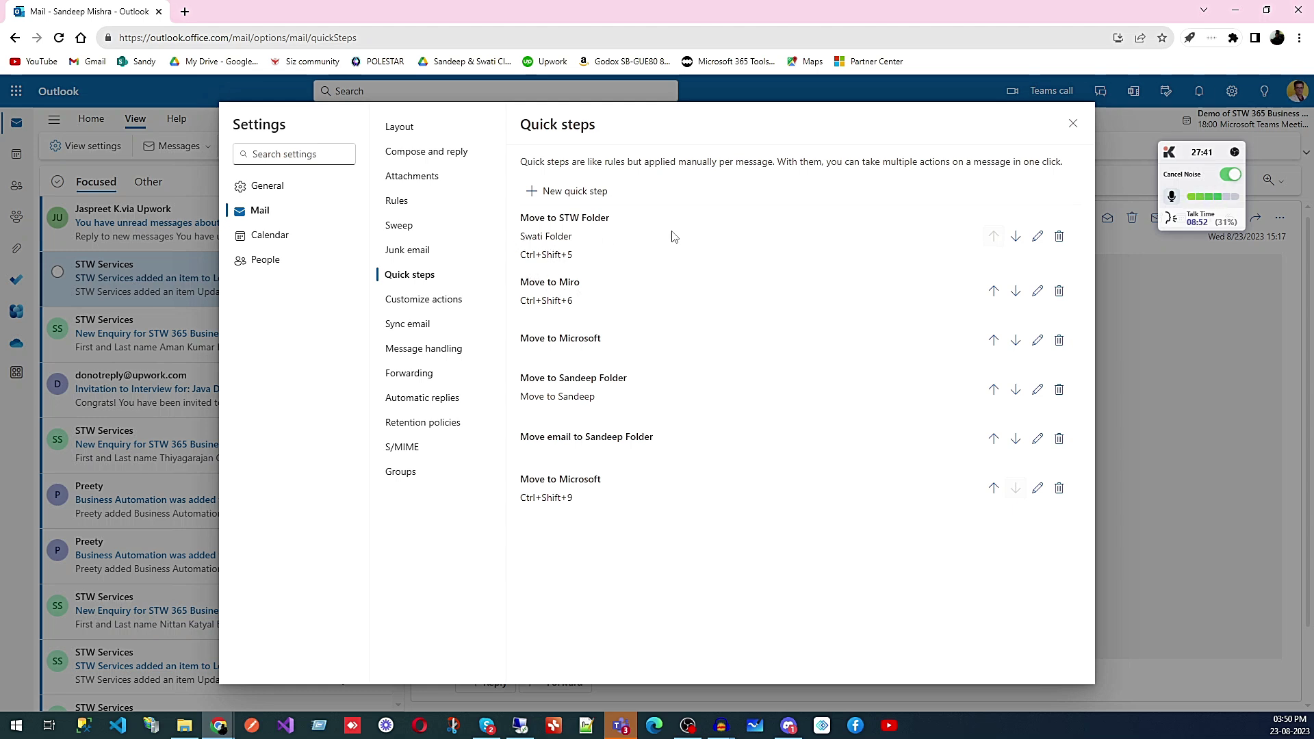
pyautogui.click(1036, 236)
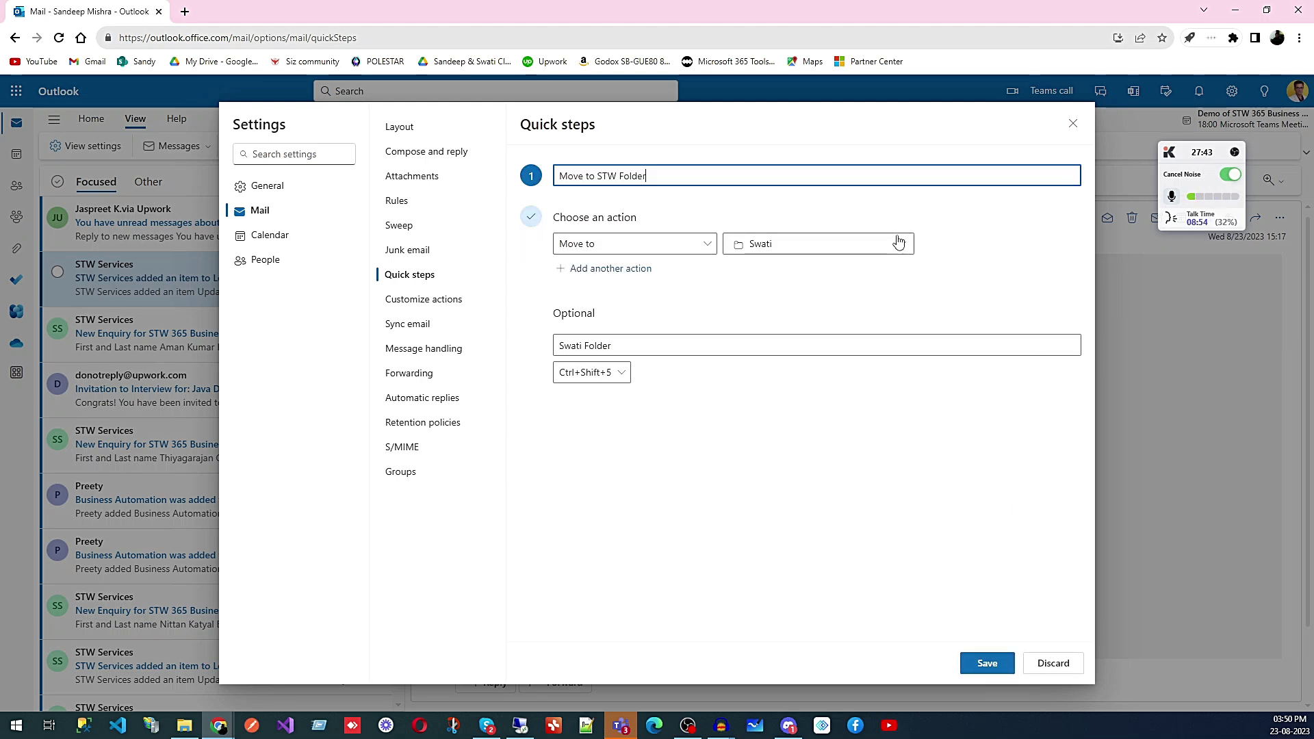
pyautogui.click(1054, 664)
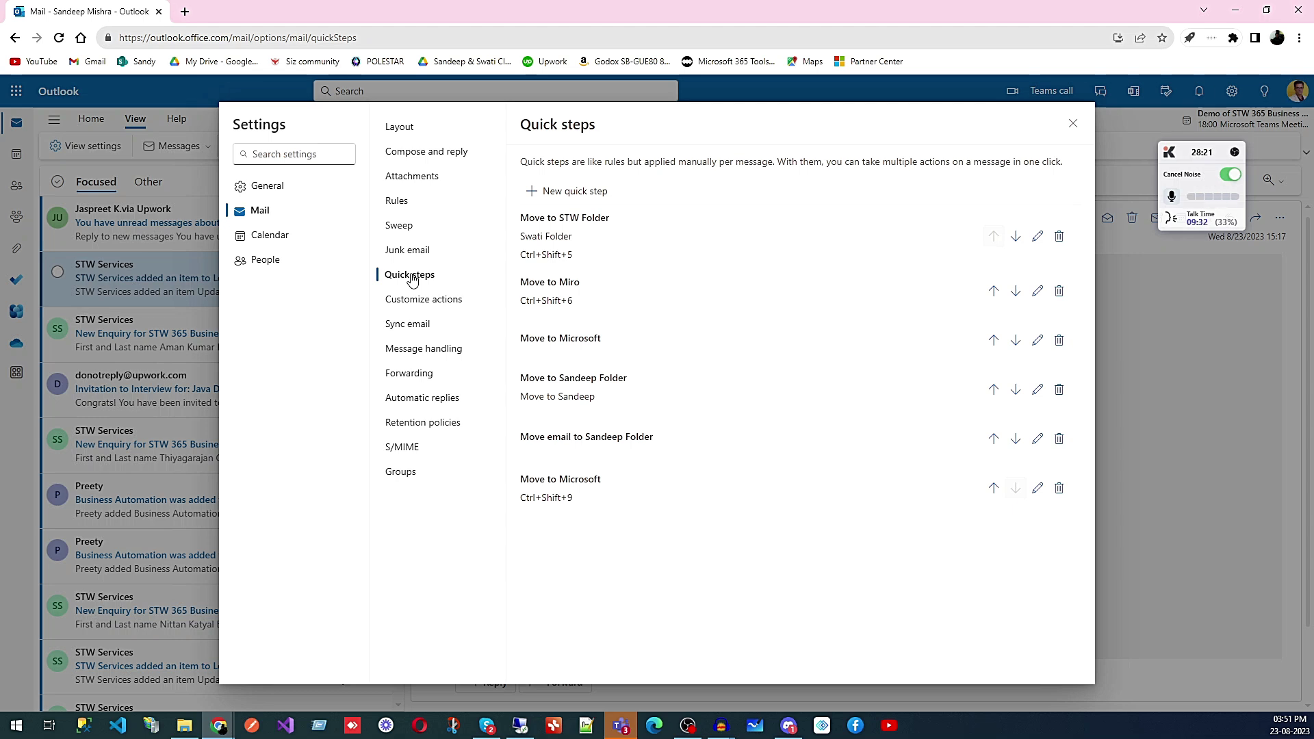
# Step: Add Translate, Print, Create rule, Assign policy and Block to the message surface actions, save the customization and close the settings
pyautogui.click(424, 299)
pyautogui.scroll(-3, 740, 315)
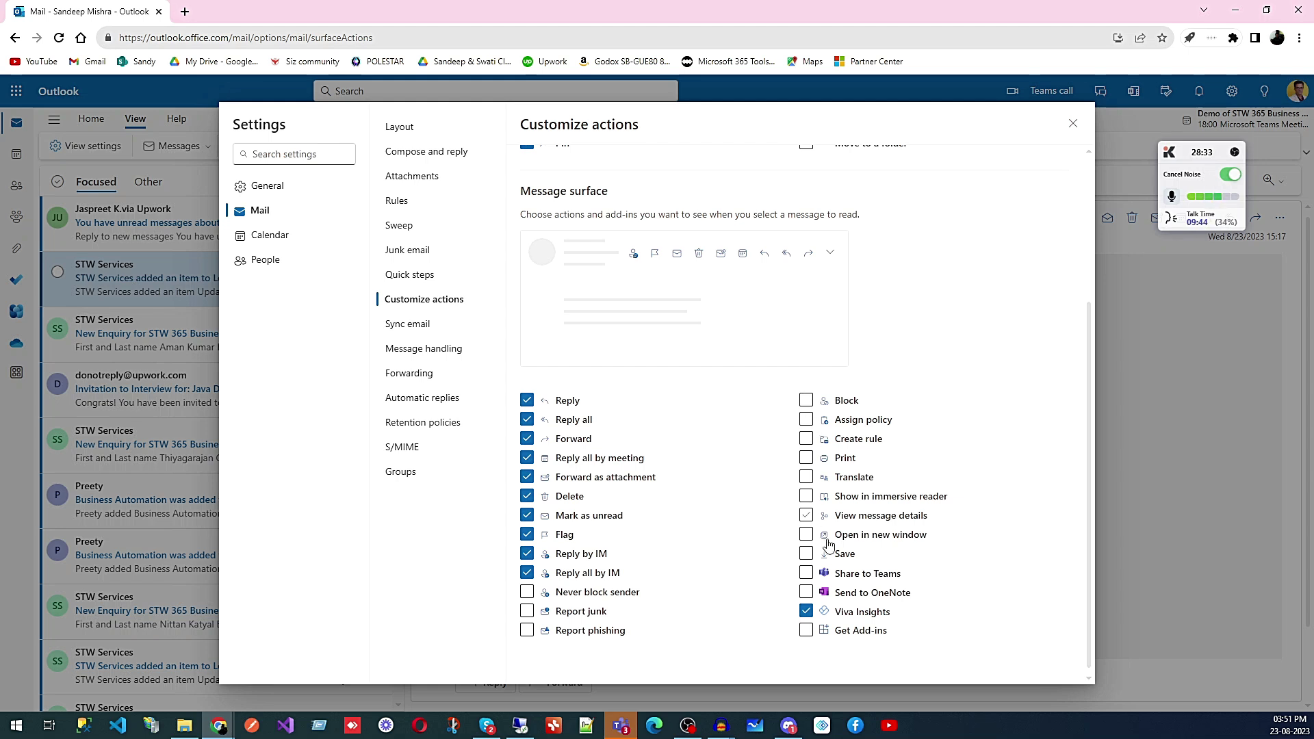
pyautogui.click(806, 477)
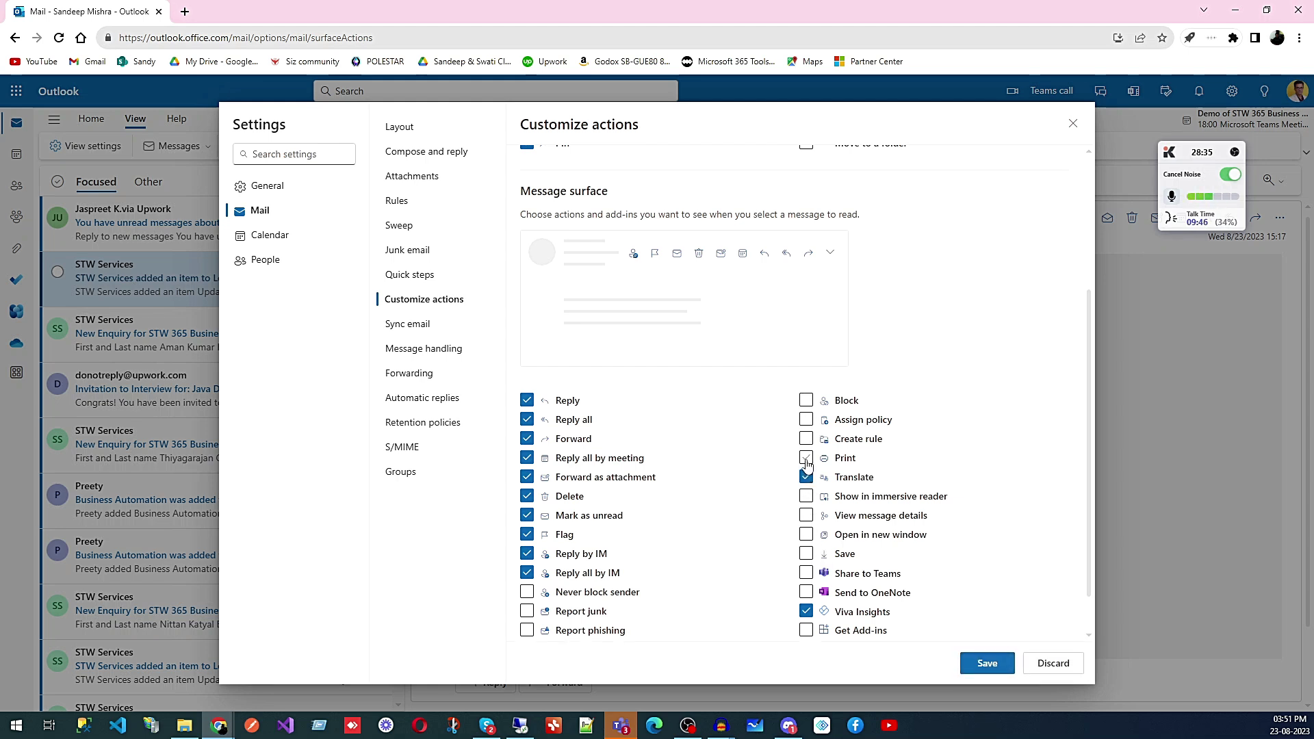
pyautogui.click(806, 458)
pyautogui.click(806, 439)
pyautogui.click(806, 420)
pyautogui.click(806, 400)
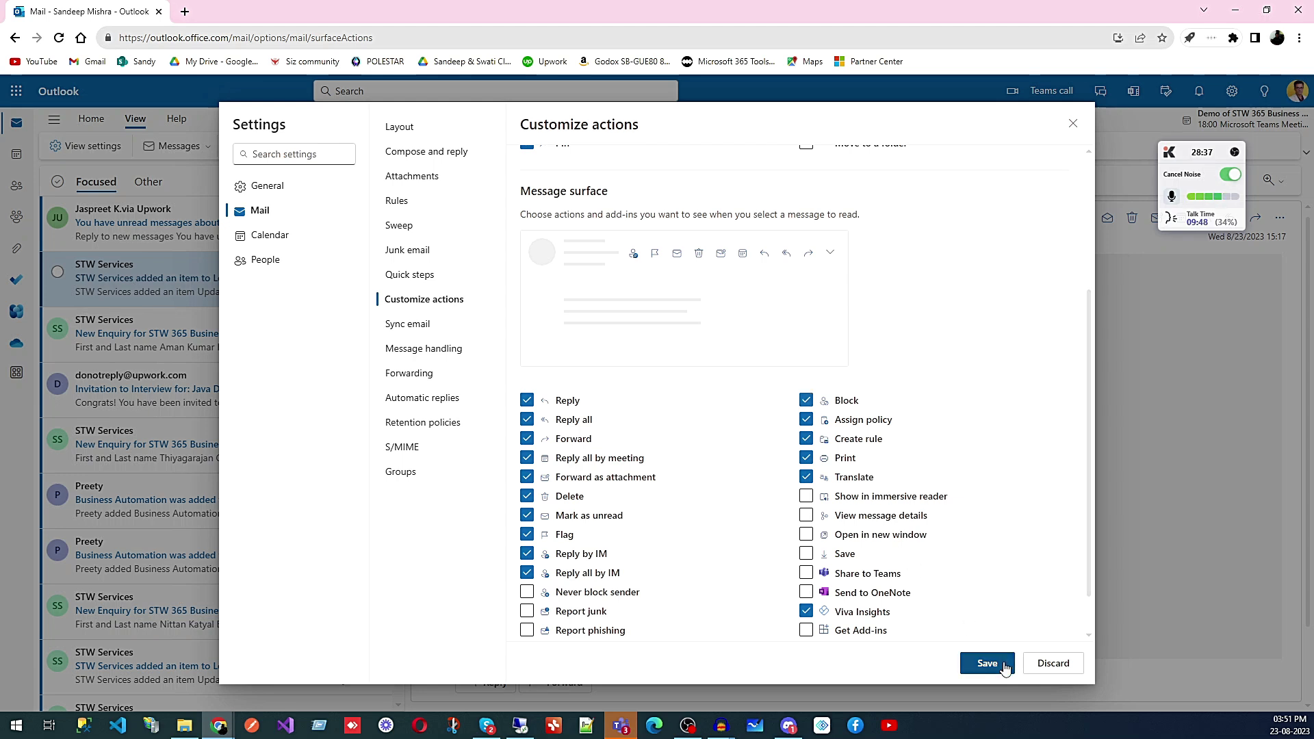
pyautogui.click(997, 665)
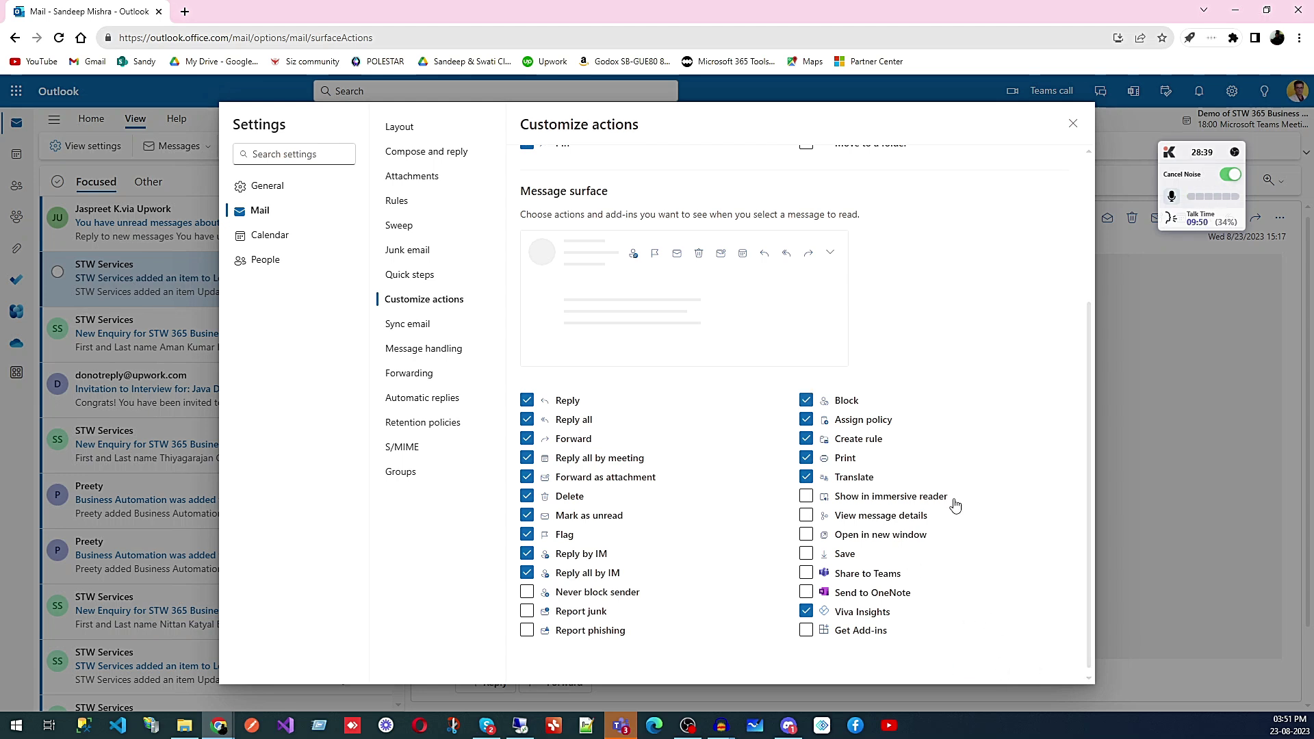
pyautogui.click(1073, 124)
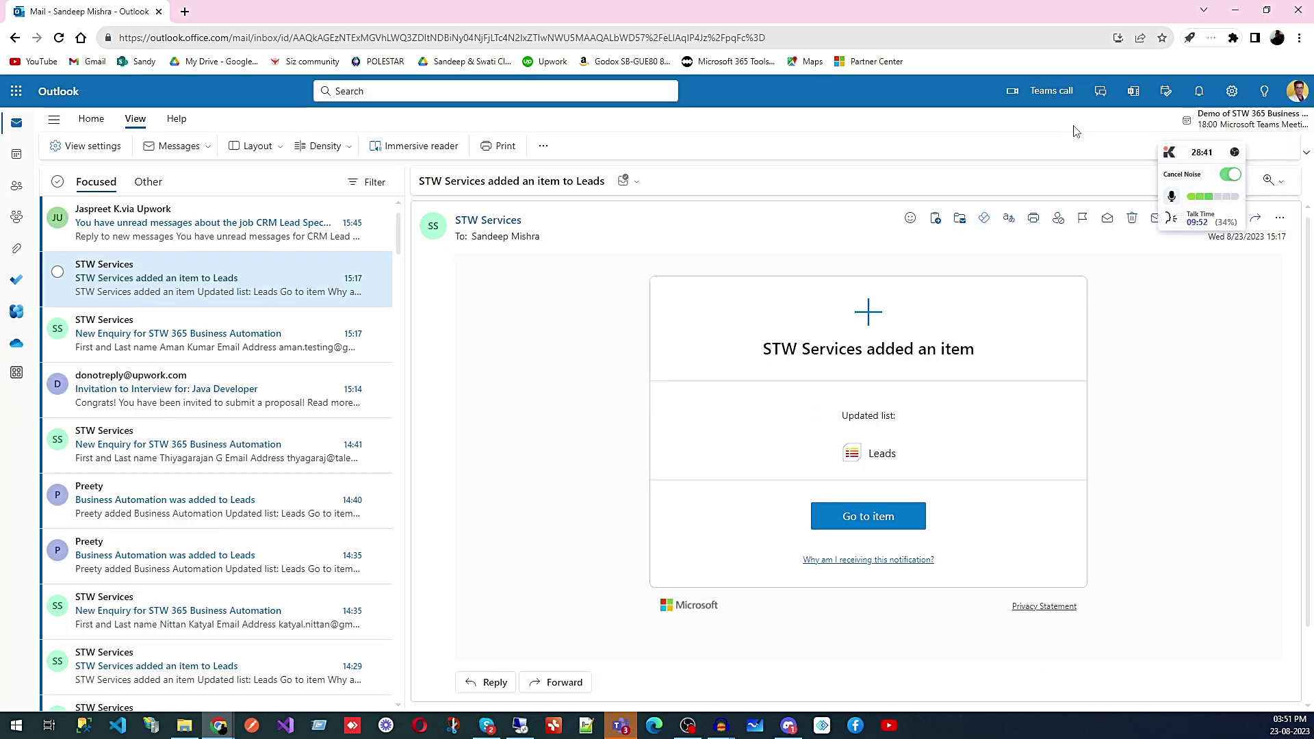
# Step: Open the 15:17 New Enquiry for STW 365 Business Automation message and view the additional commands available for it
pyautogui.click(201, 336)
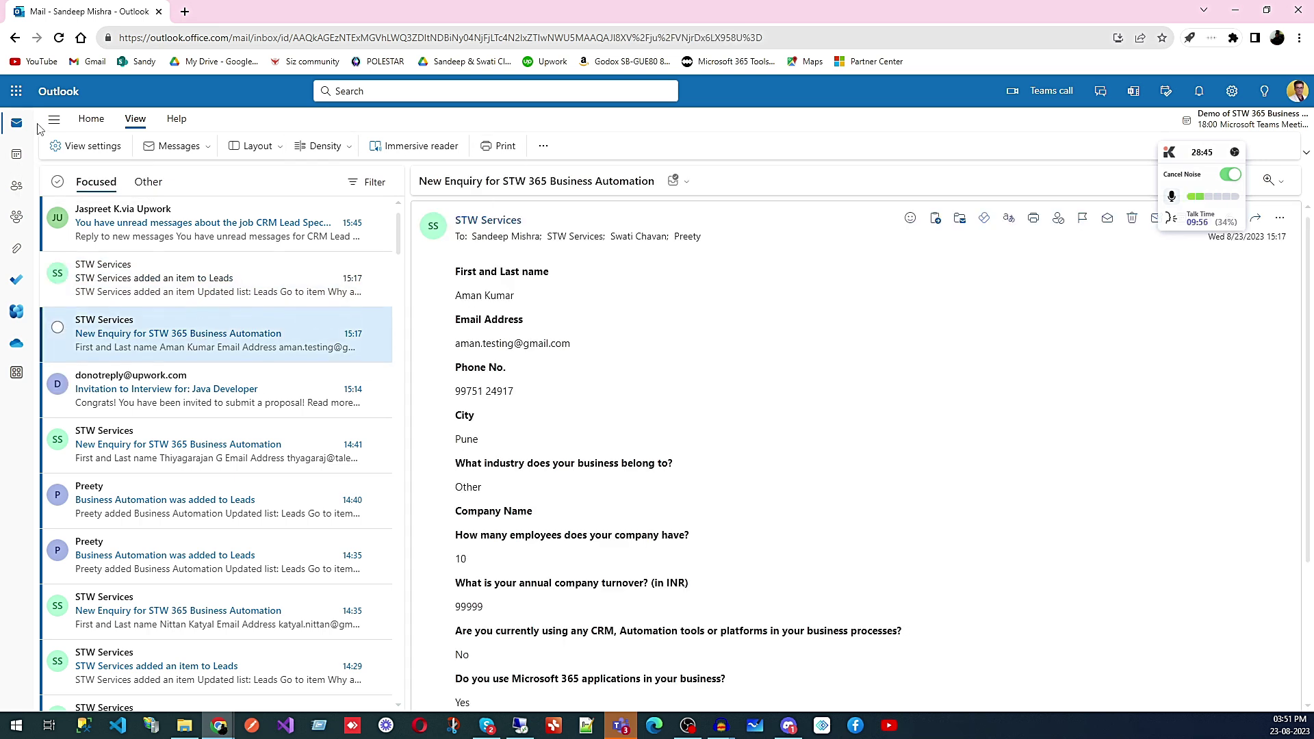
pyautogui.click(91, 119)
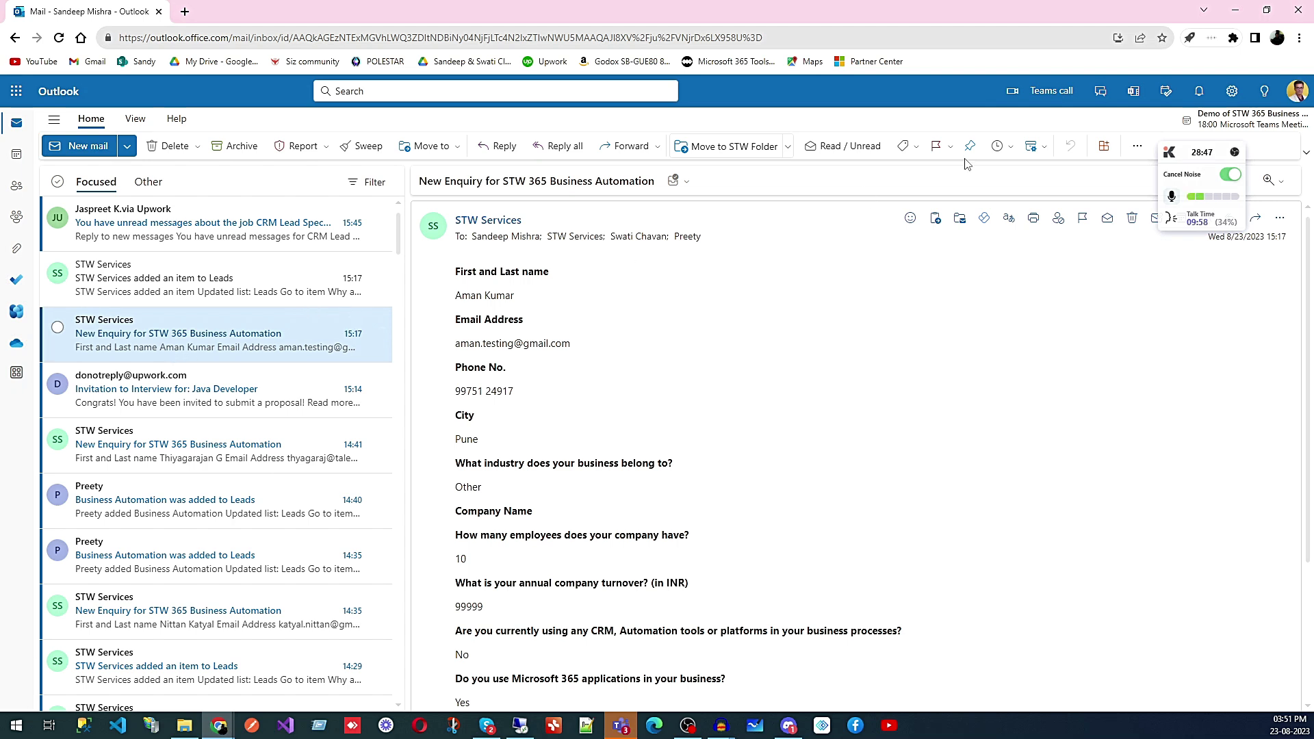
pyautogui.click(1136, 146)
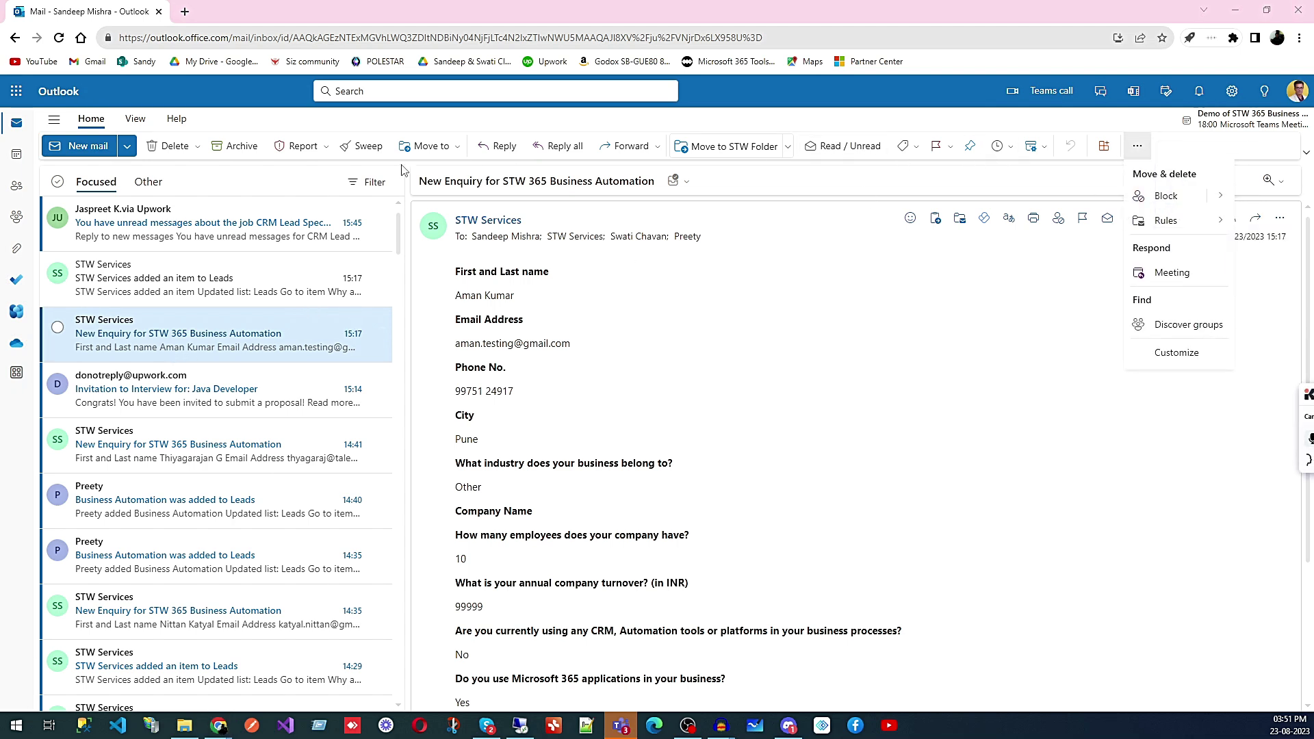
# Step: Reopen the mail settings and review the quick actions and message surface options under Customize actions
pyautogui.click(144, 122)
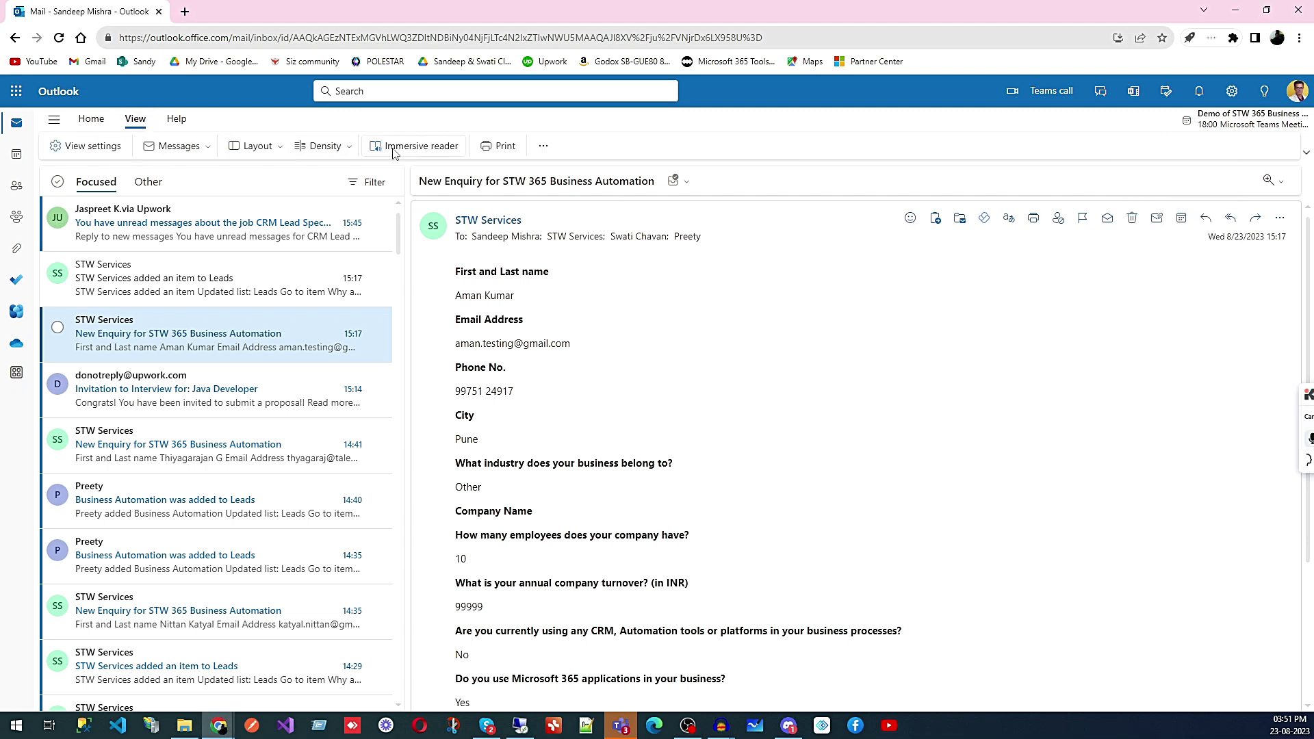
pyautogui.click(96, 146)
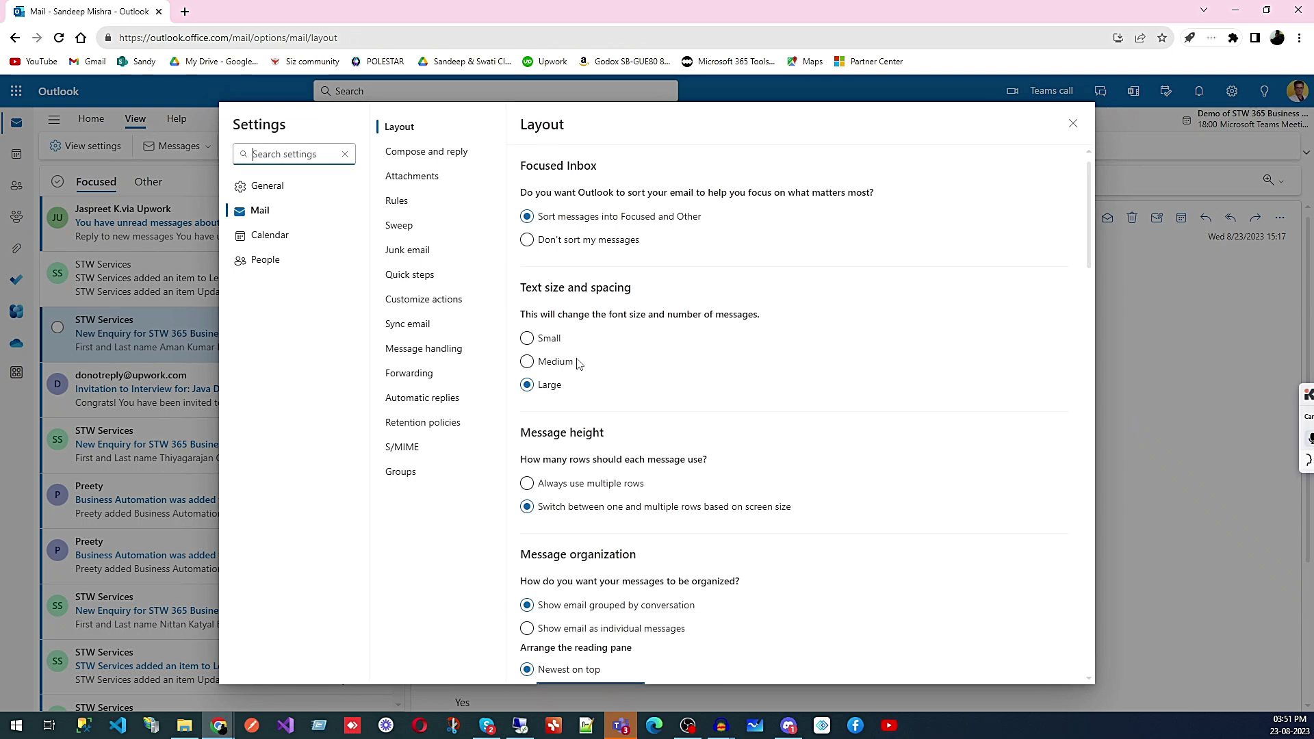
pyautogui.click(429, 300)
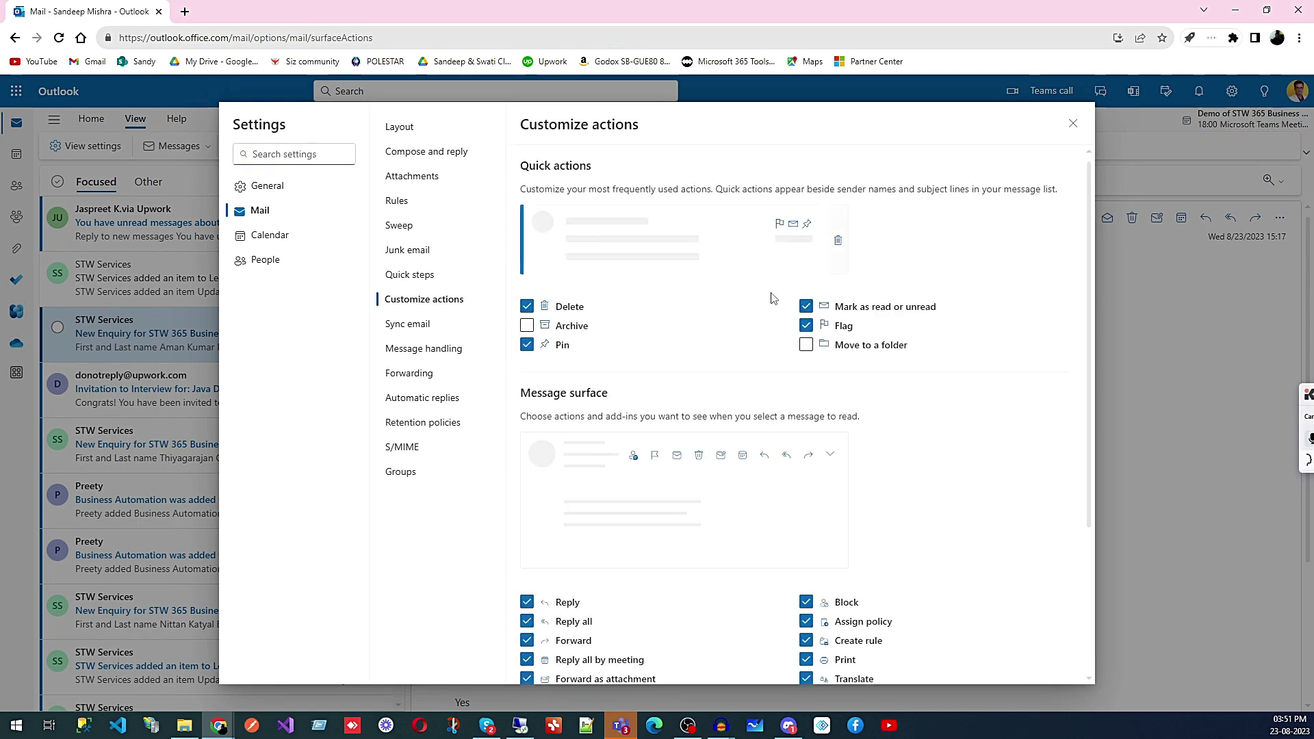
pyautogui.scroll(-3, 770, 294)
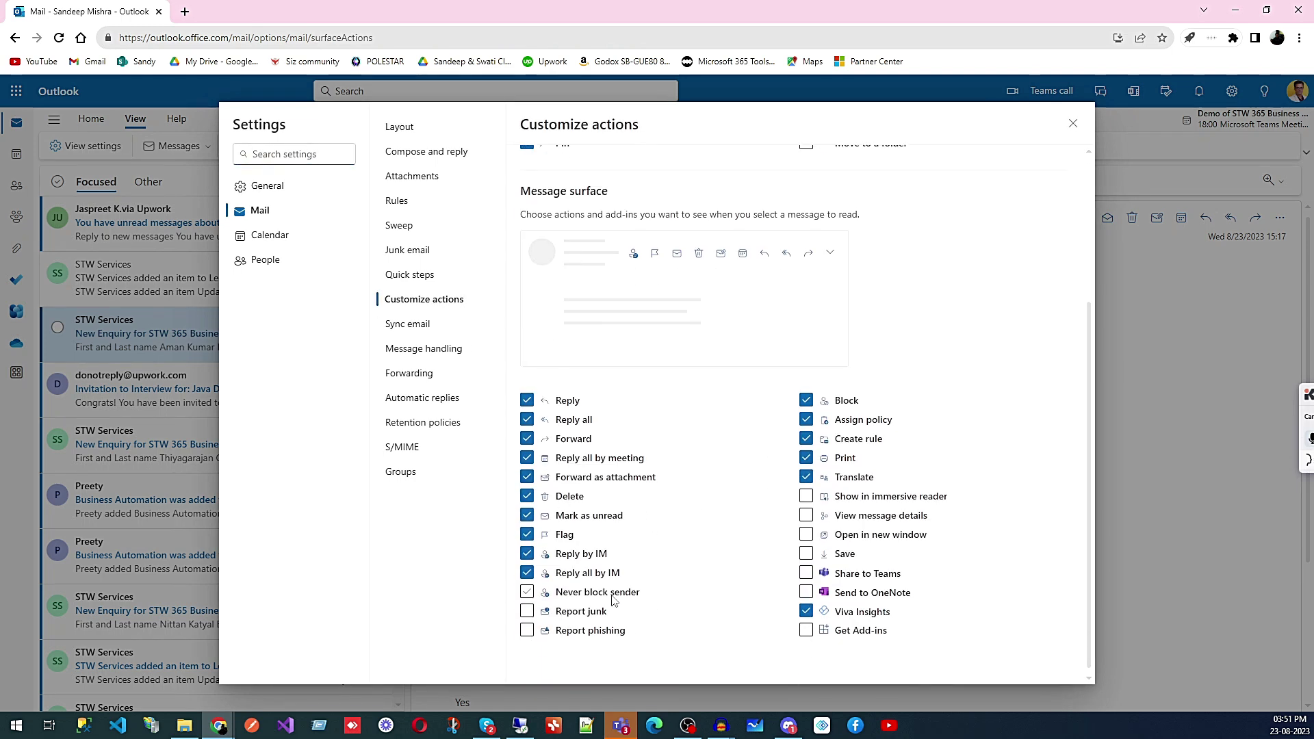
pyautogui.scroll(2, 693, 573)
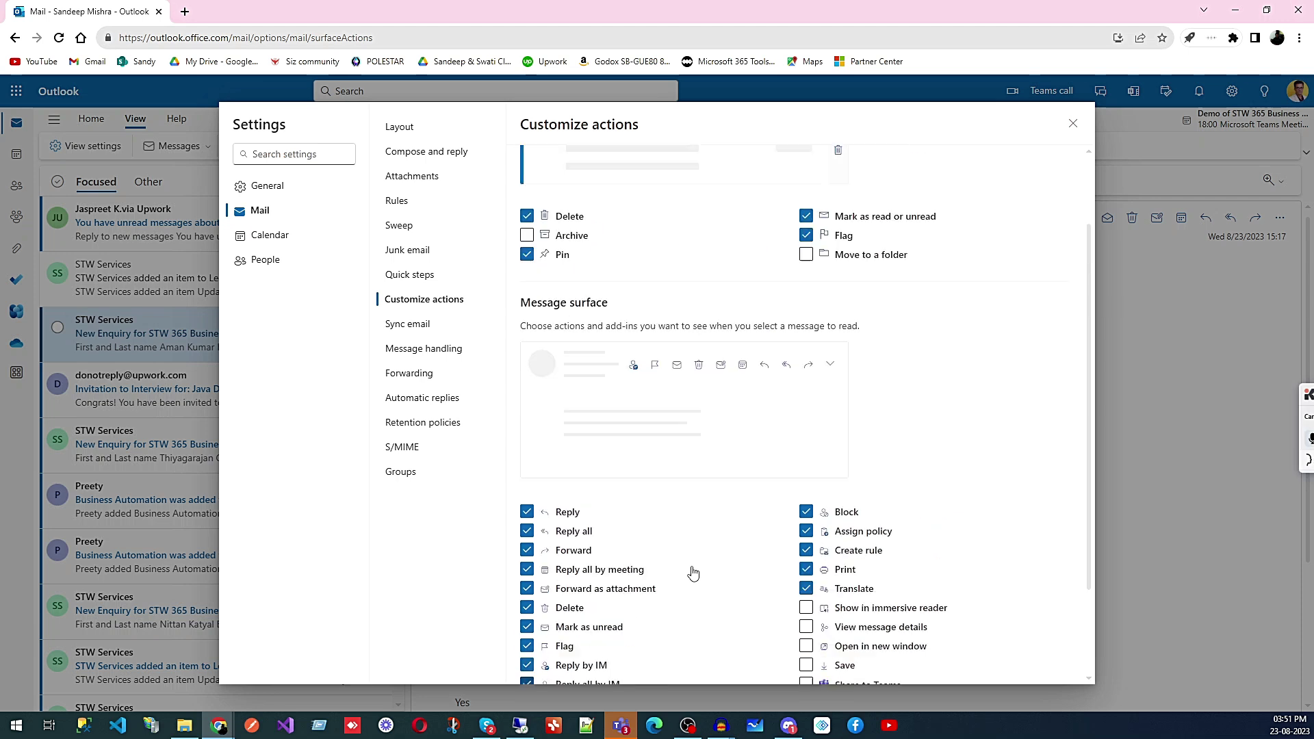
pyautogui.scroll(-2, 646, 500)
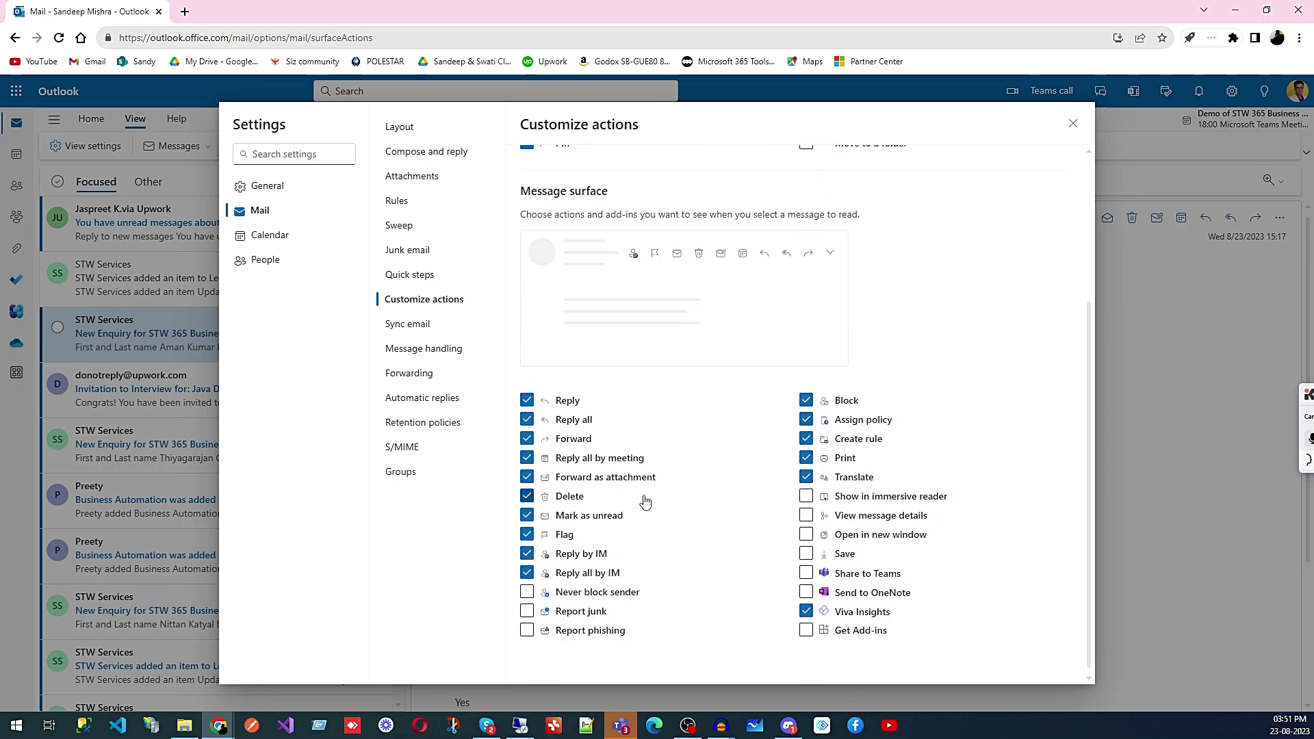
# Step: Review the Sync email server settings and the Message handling options from mark as read through translation
pyautogui.click(422, 325)
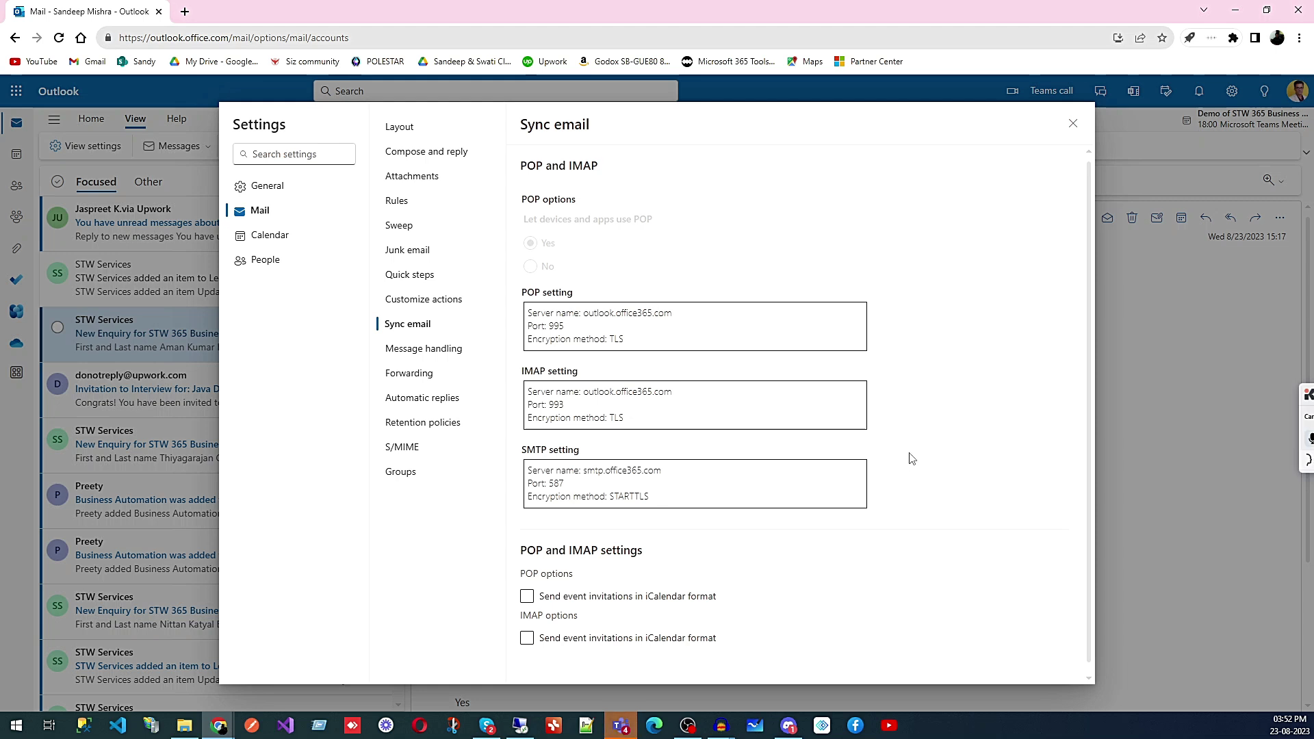
pyautogui.click(427, 352)
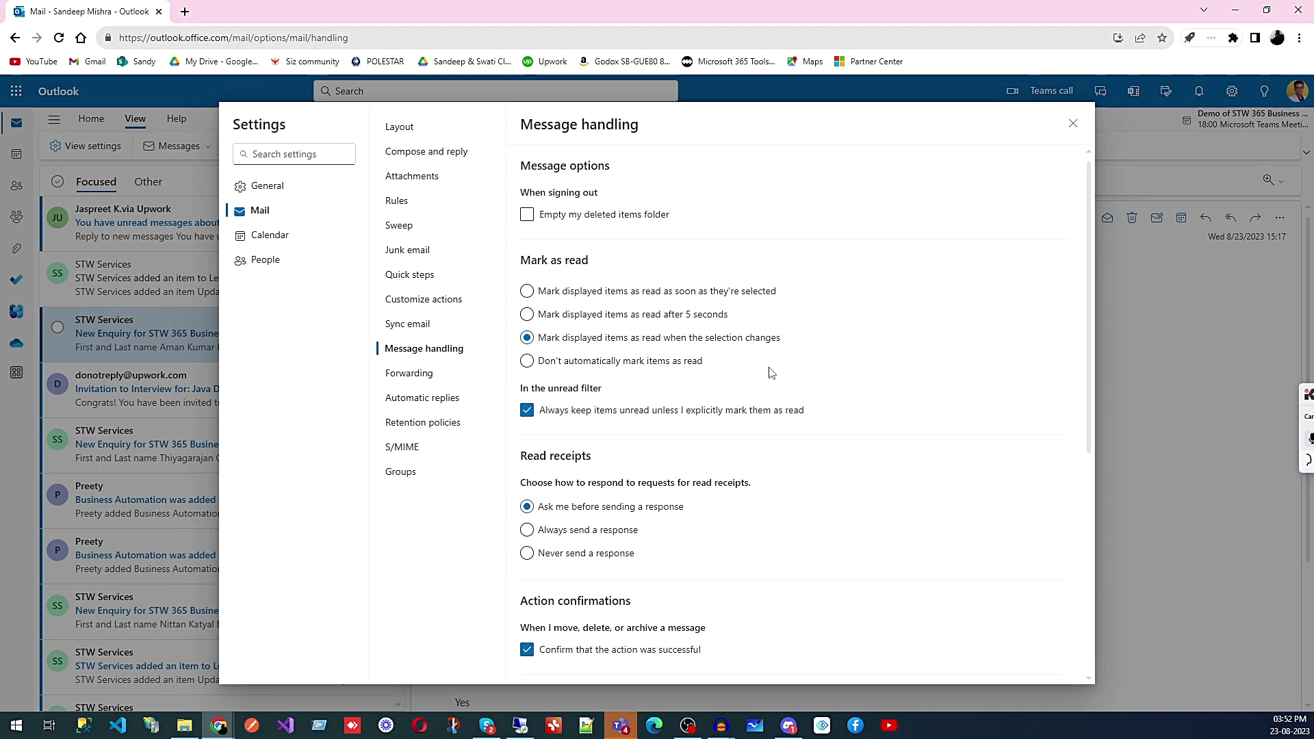
pyautogui.scroll(-3, 771, 373)
pyautogui.scroll(3, 771, 373)
pyautogui.scroll(-2, 661, 360)
pyautogui.scroll(-2, 662, 360)
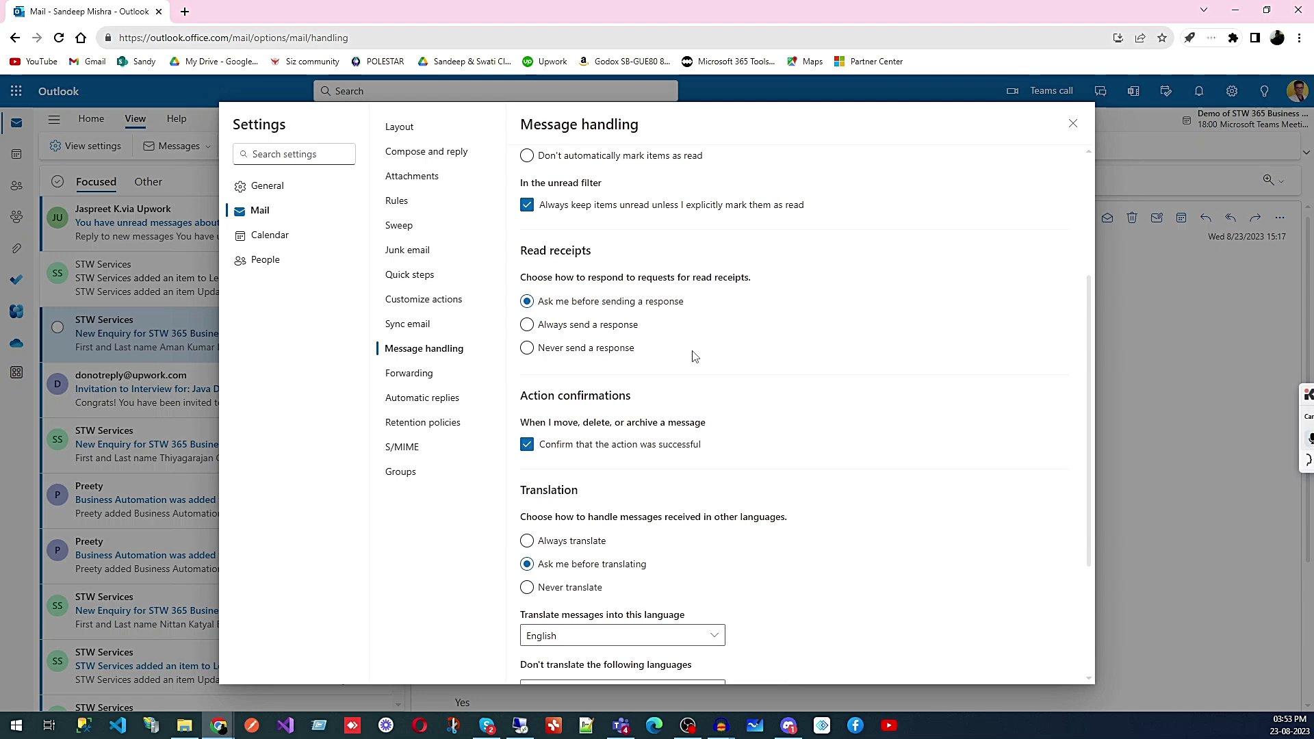
pyautogui.scroll(-2, 694, 355)
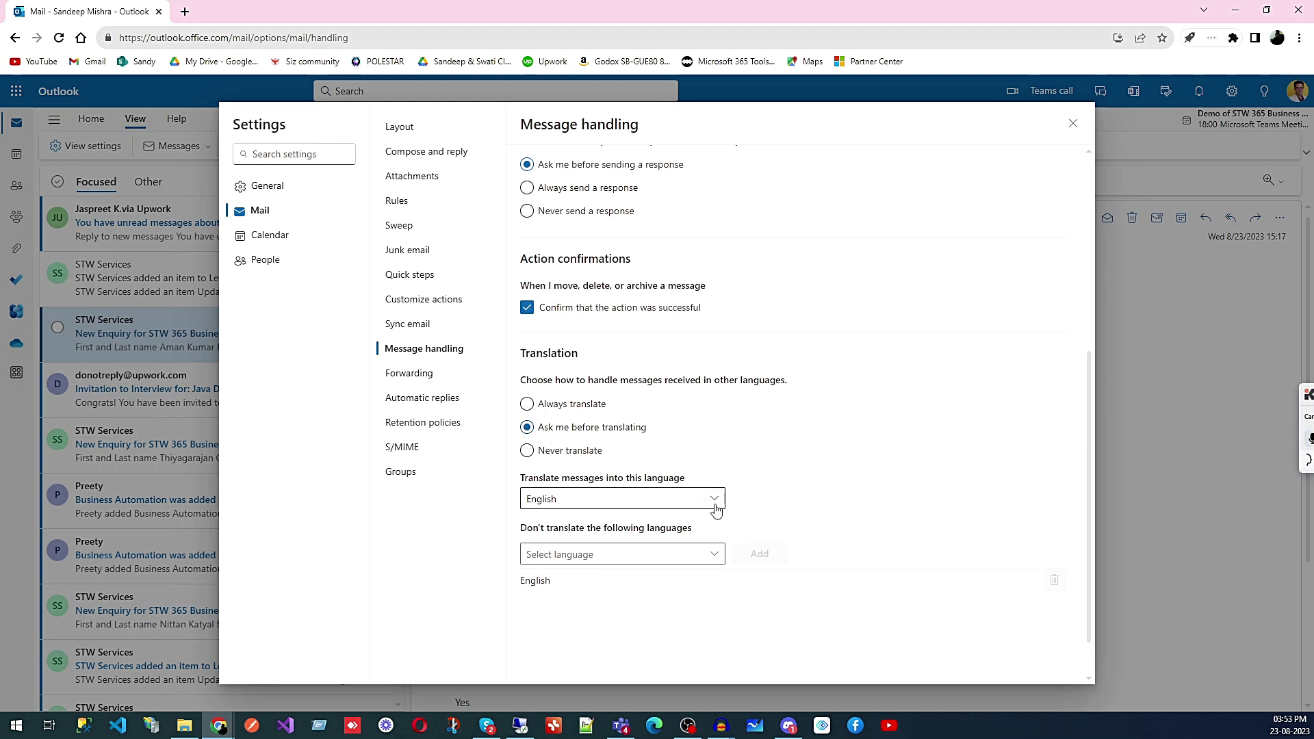
# Step: Browse the languages that can be excluded from message translation and close the list without choosing one
pyautogui.click(711, 554)
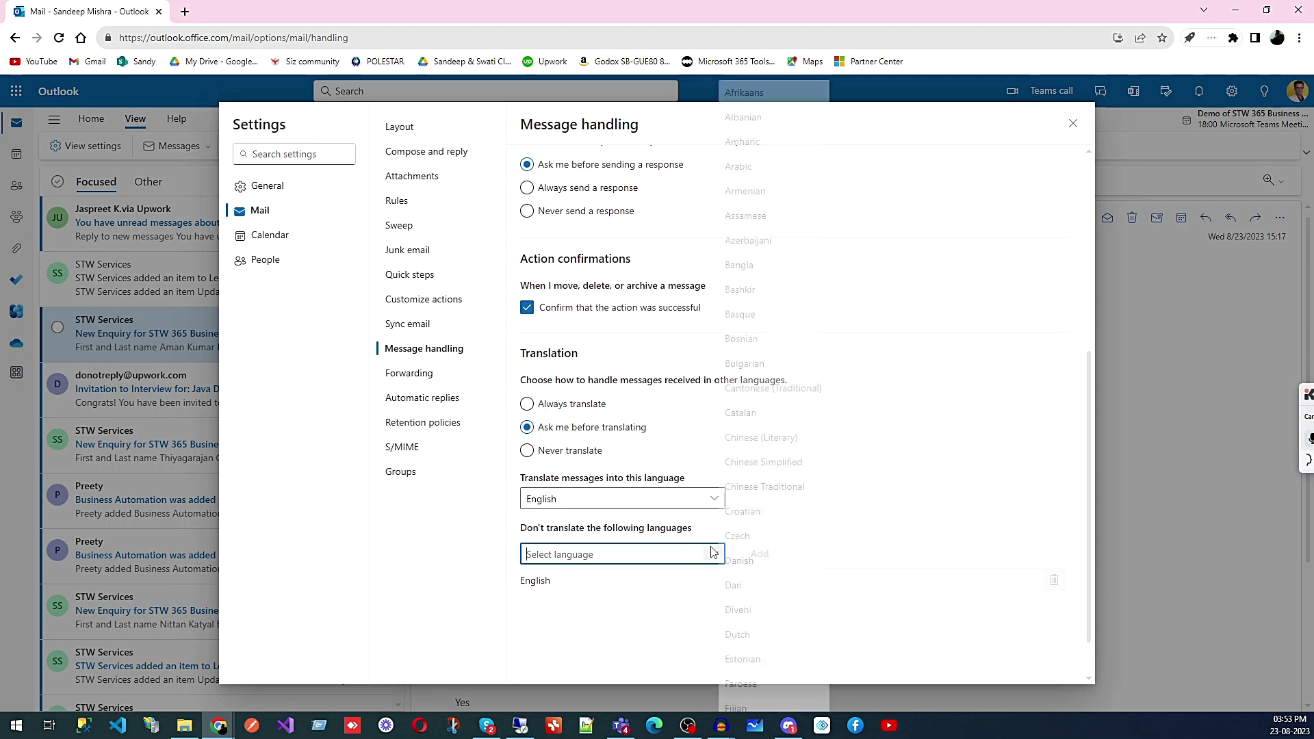
pyautogui.scroll(-10, 755, 427)
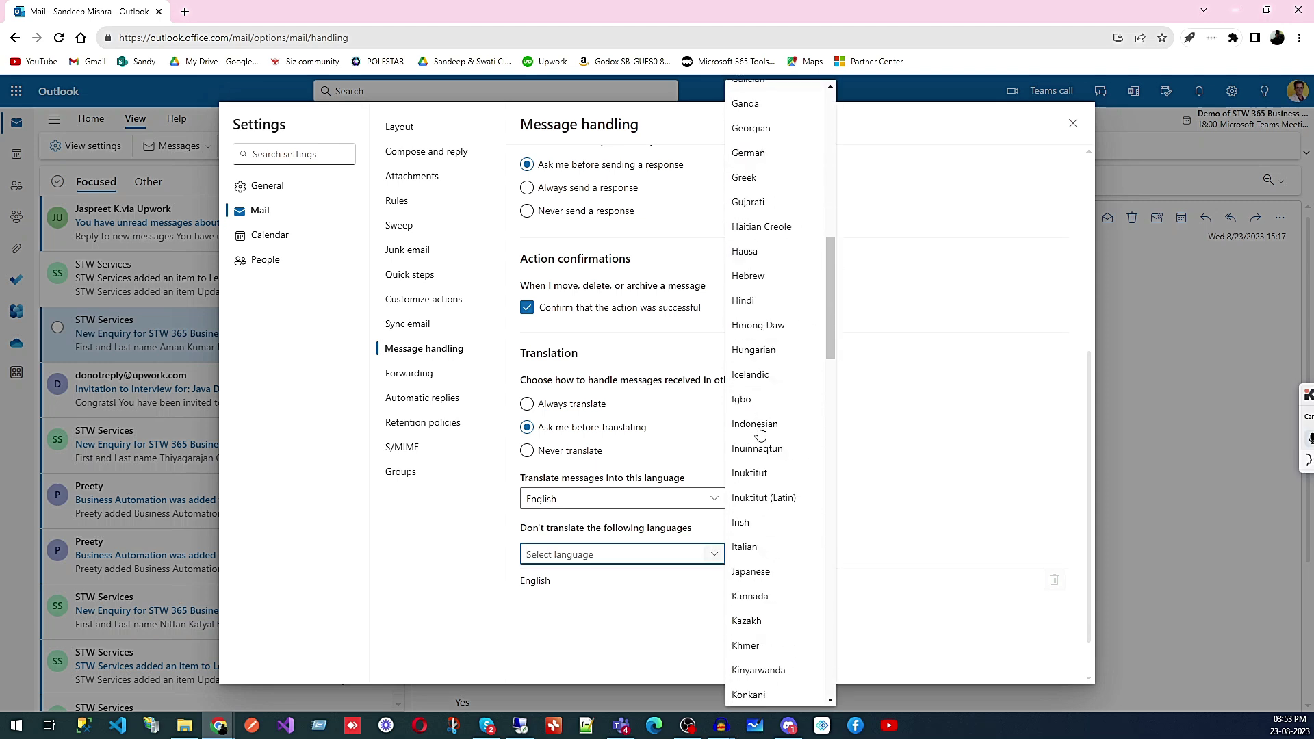
pyautogui.scroll(-10, 760, 431)
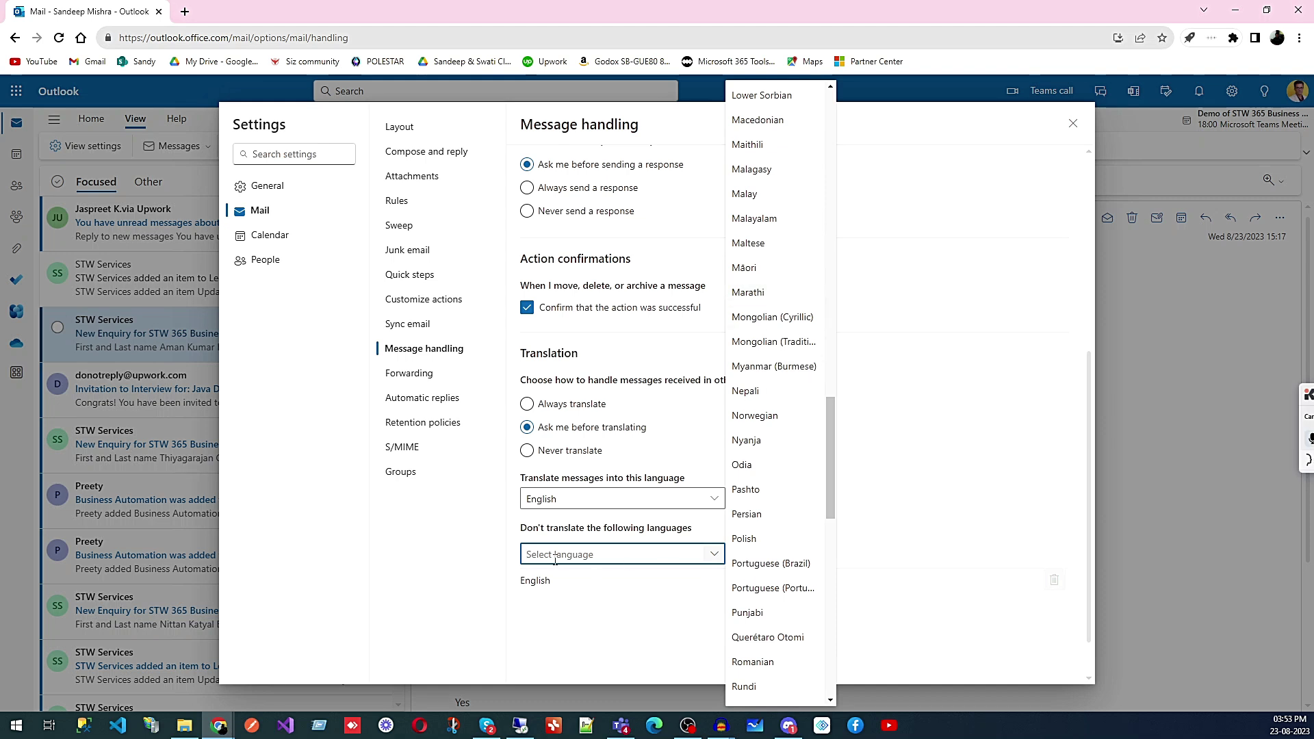
pyautogui.click(605, 622)
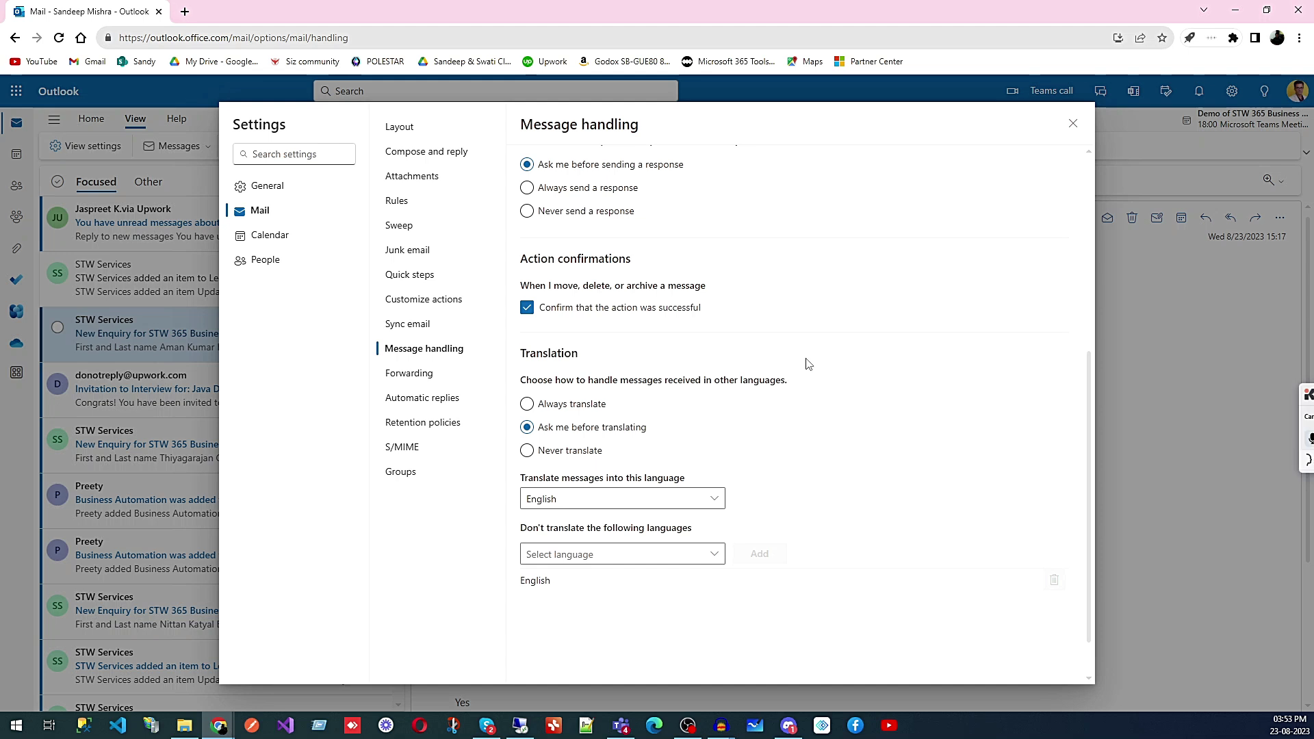
# Step: Inspect the Forwarding settings by temporarily enabling forwarding to reach the address field, then disable it again
pyautogui.click(421, 375)
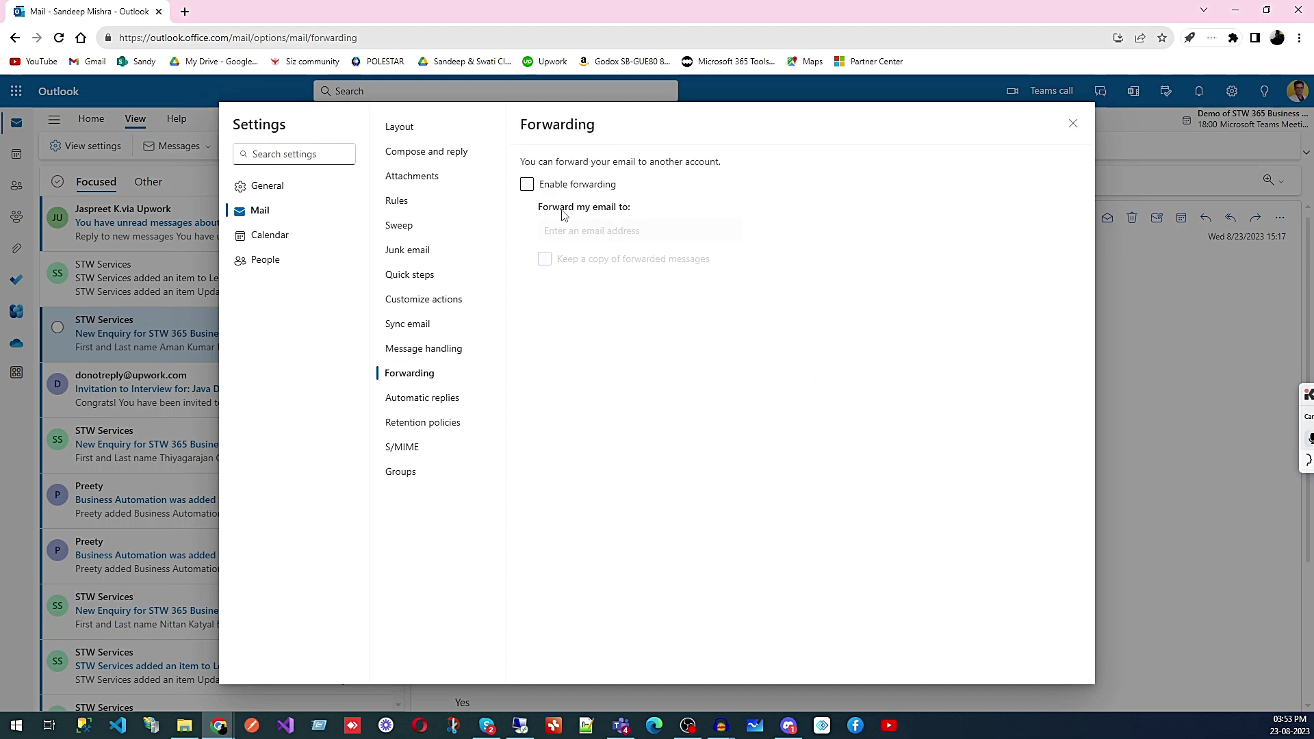
pyautogui.click(535, 189)
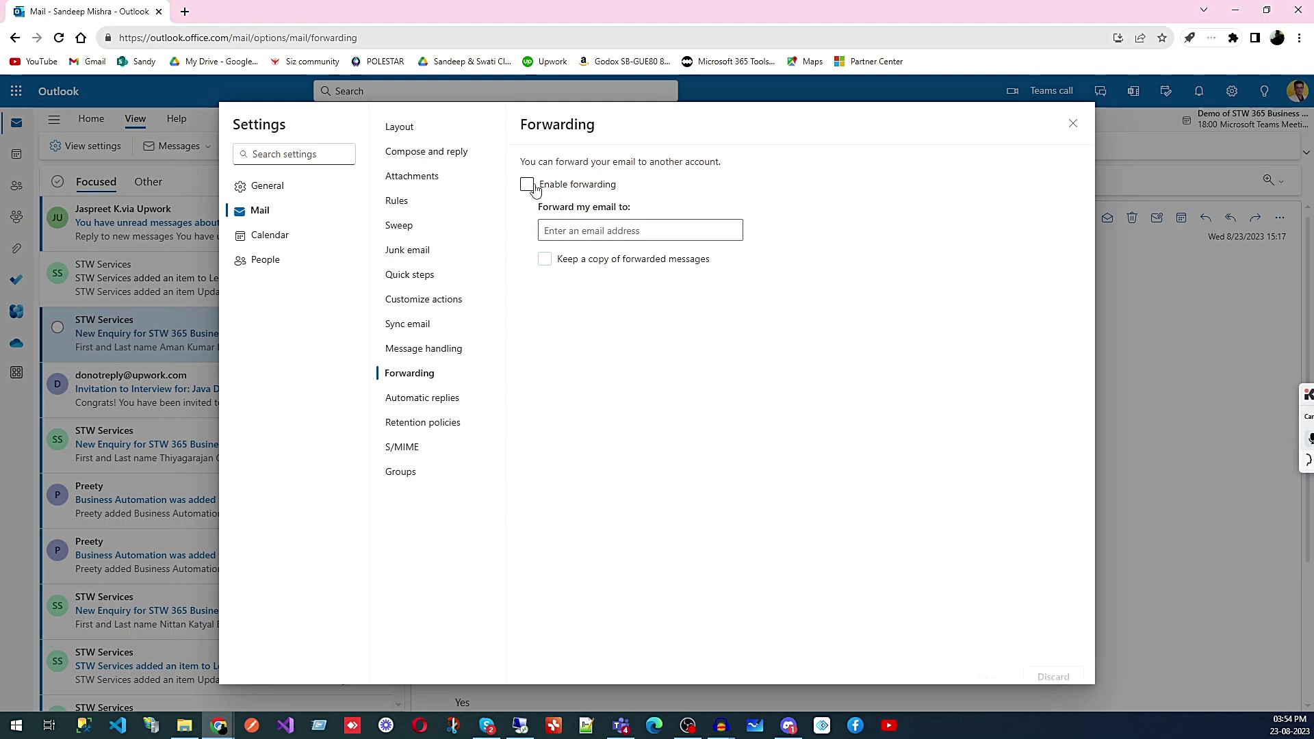
pyautogui.click(615, 232)
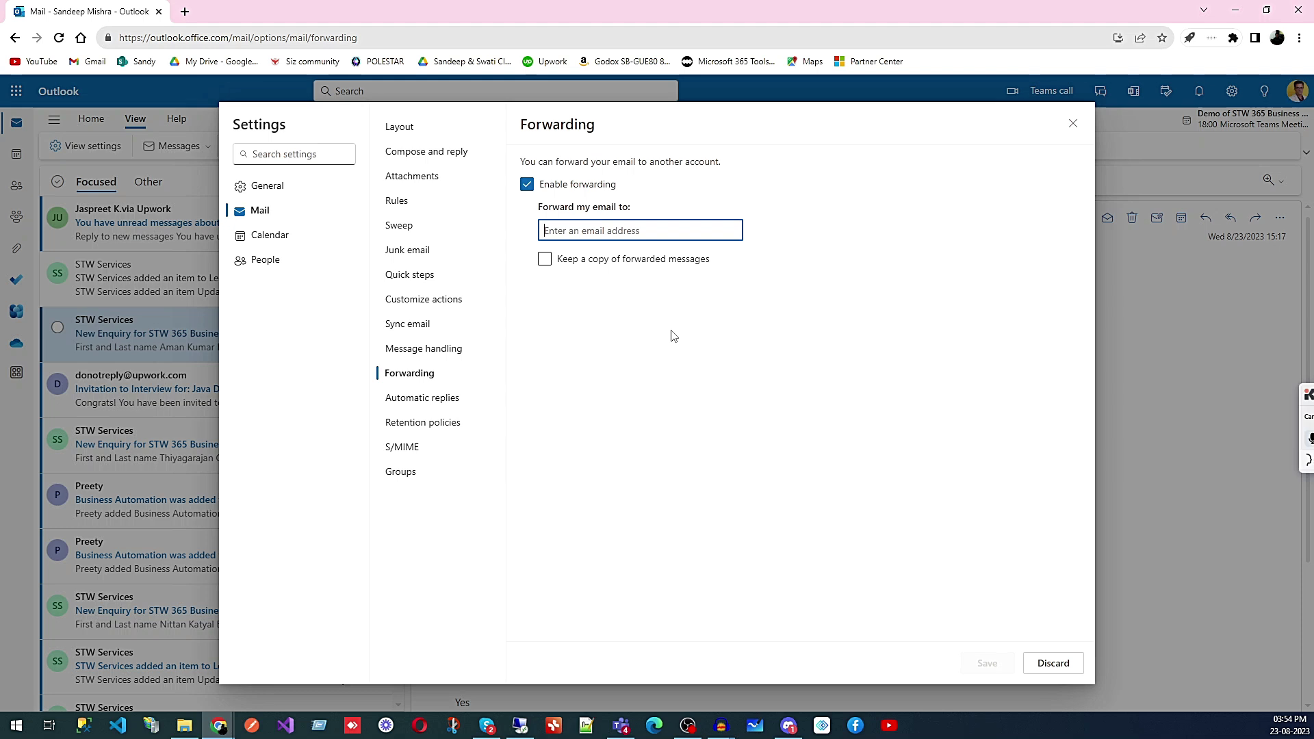
pyautogui.click(530, 185)
# Step: Inspect the Automatic replies settings by temporarily turning replies on to view the time period and message options, then turn them off
pyautogui.click(452, 398)
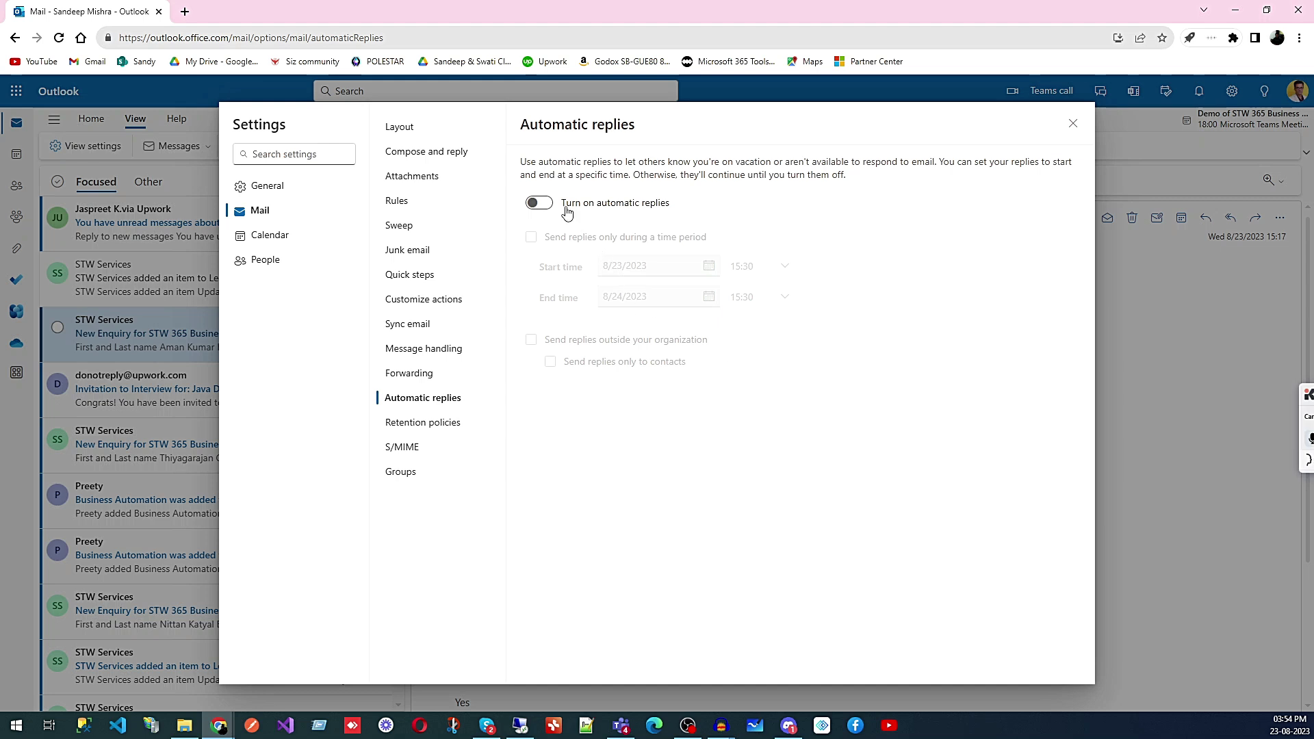
pyautogui.click(541, 203)
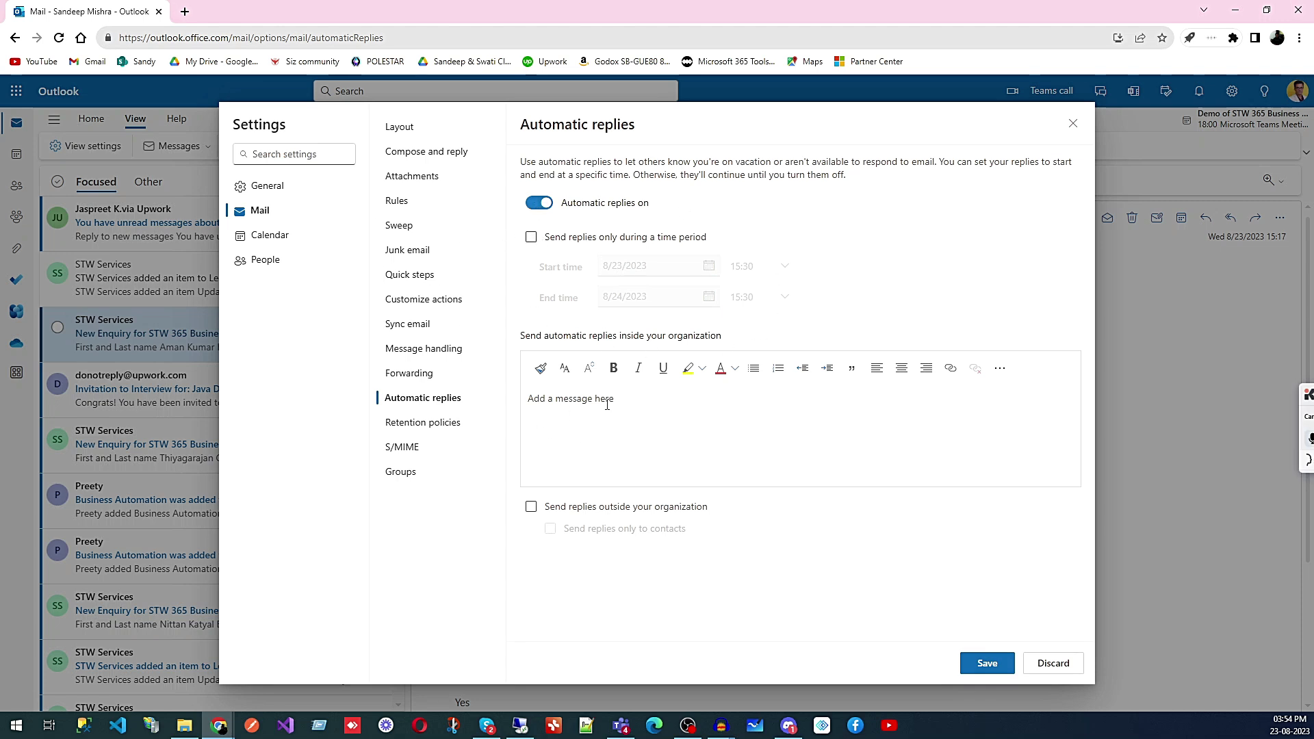
pyautogui.click(579, 397)
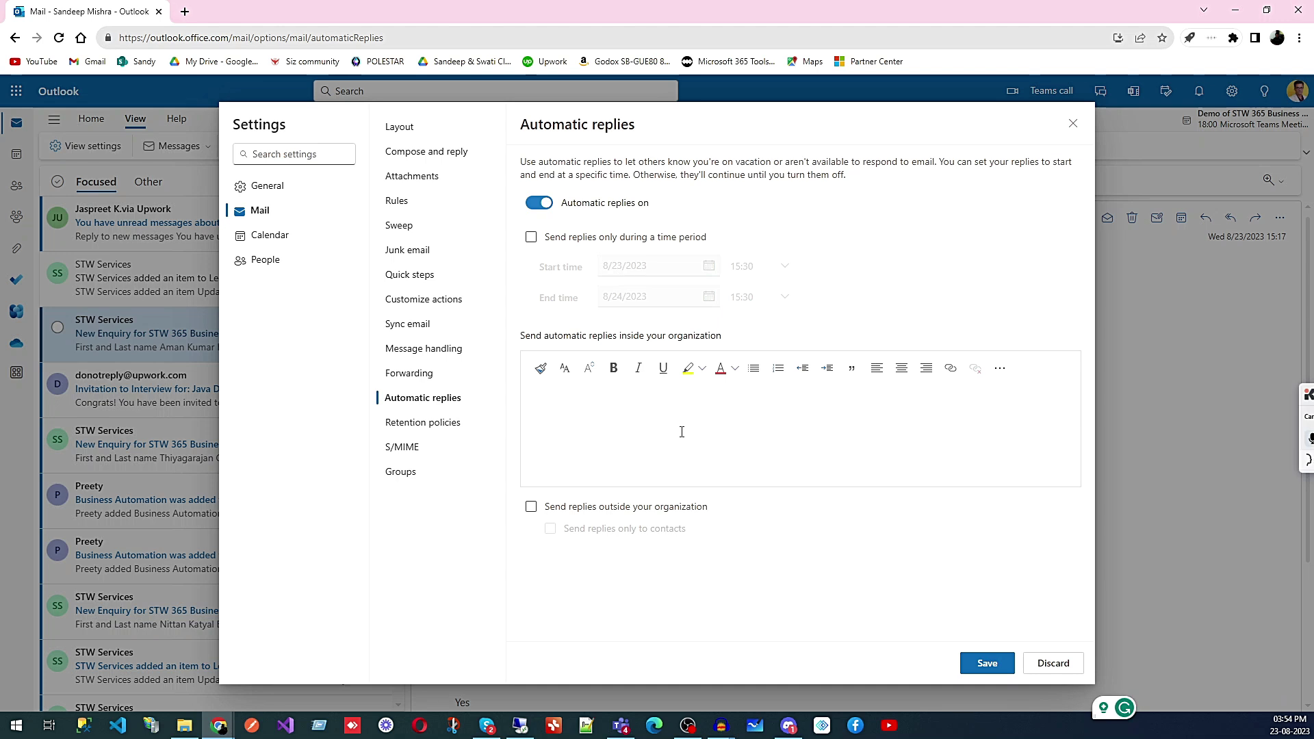
pyautogui.click(537, 204)
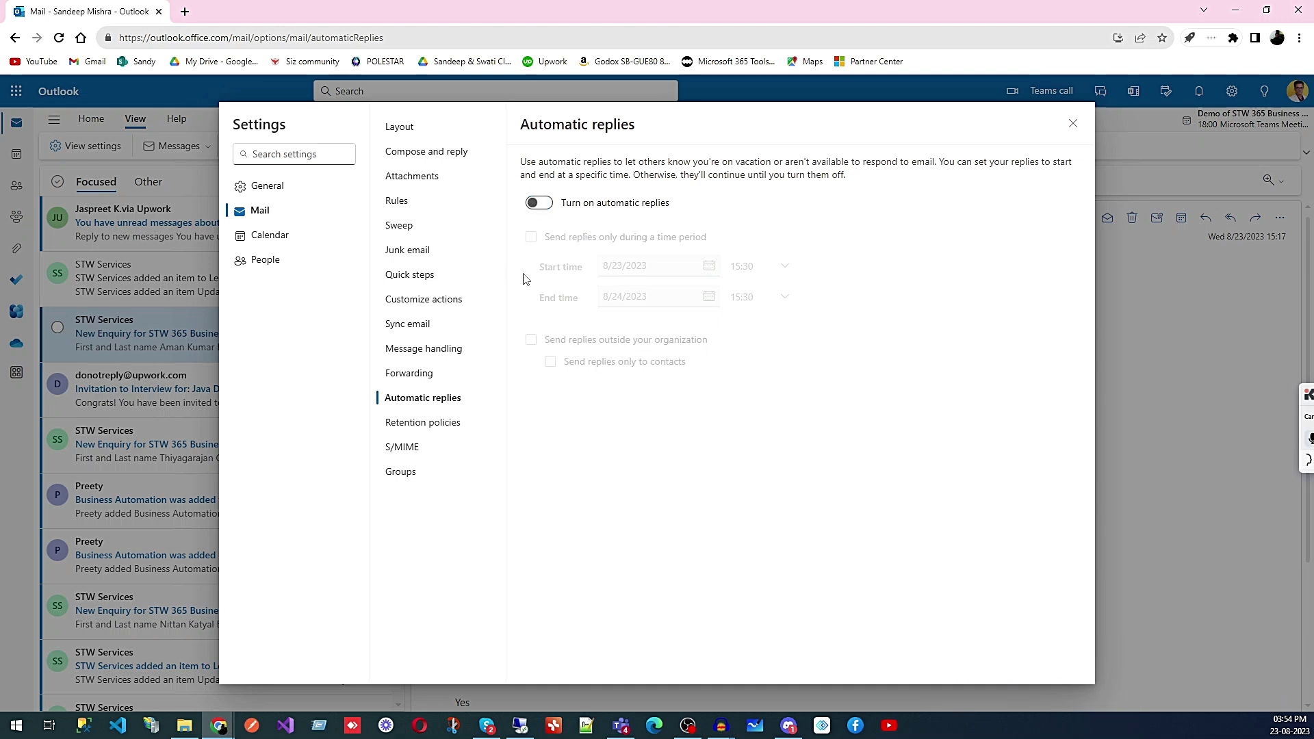
# Step: Examine the Retention policies, S/MIME and Groups mail settings
pyautogui.click(449, 422)
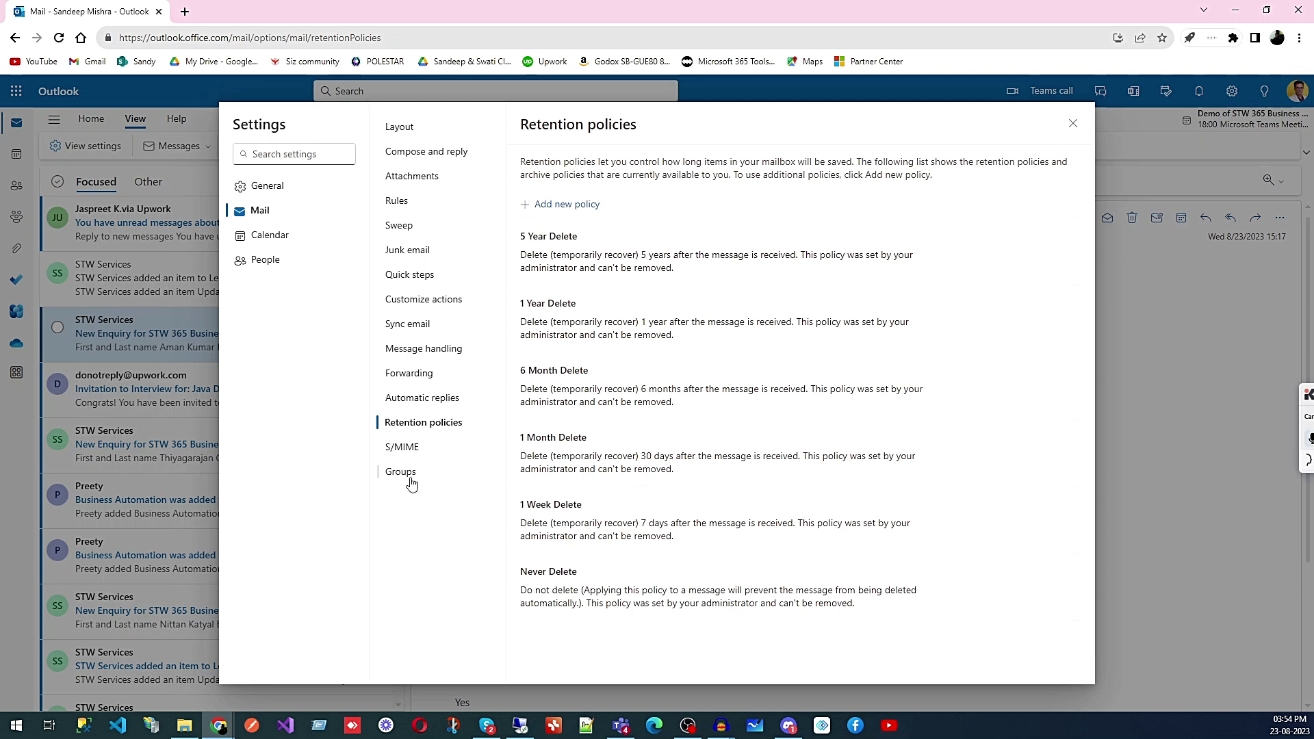
pyautogui.click(402, 455)
pyautogui.click(404, 473)
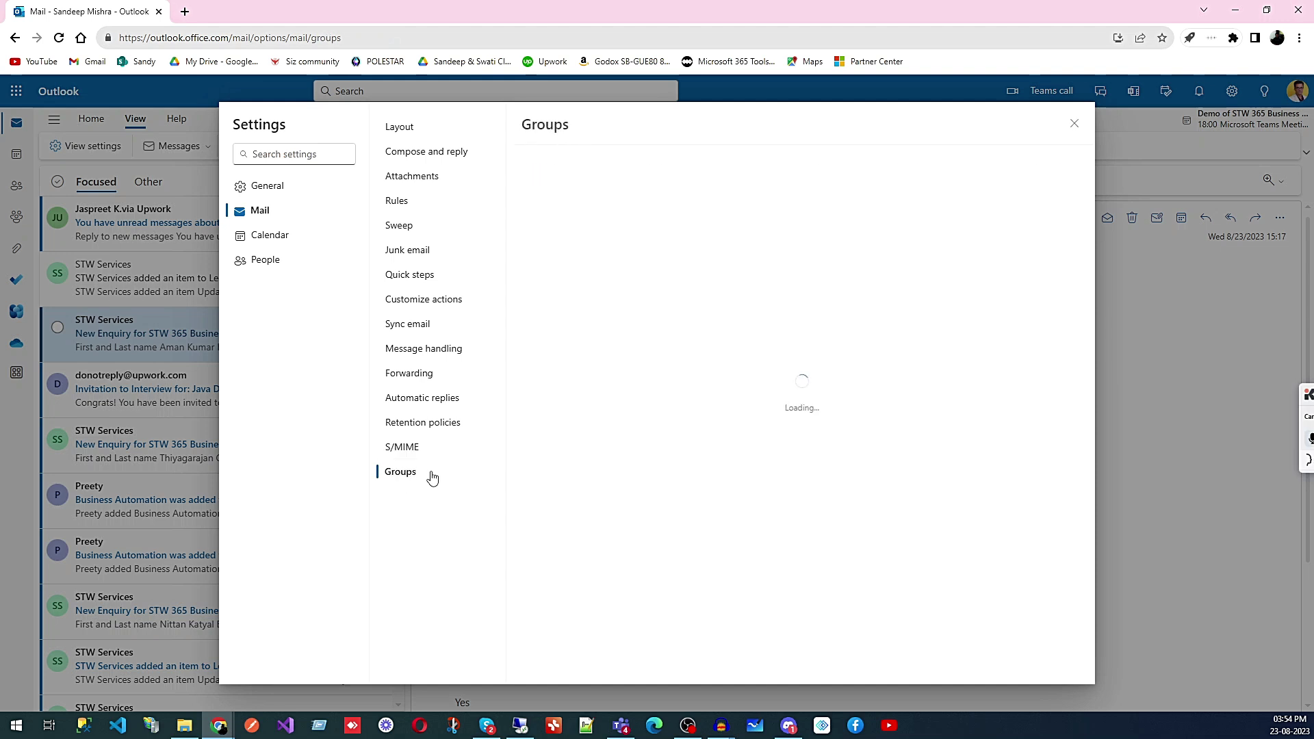
pyautogui.click(409, 450)
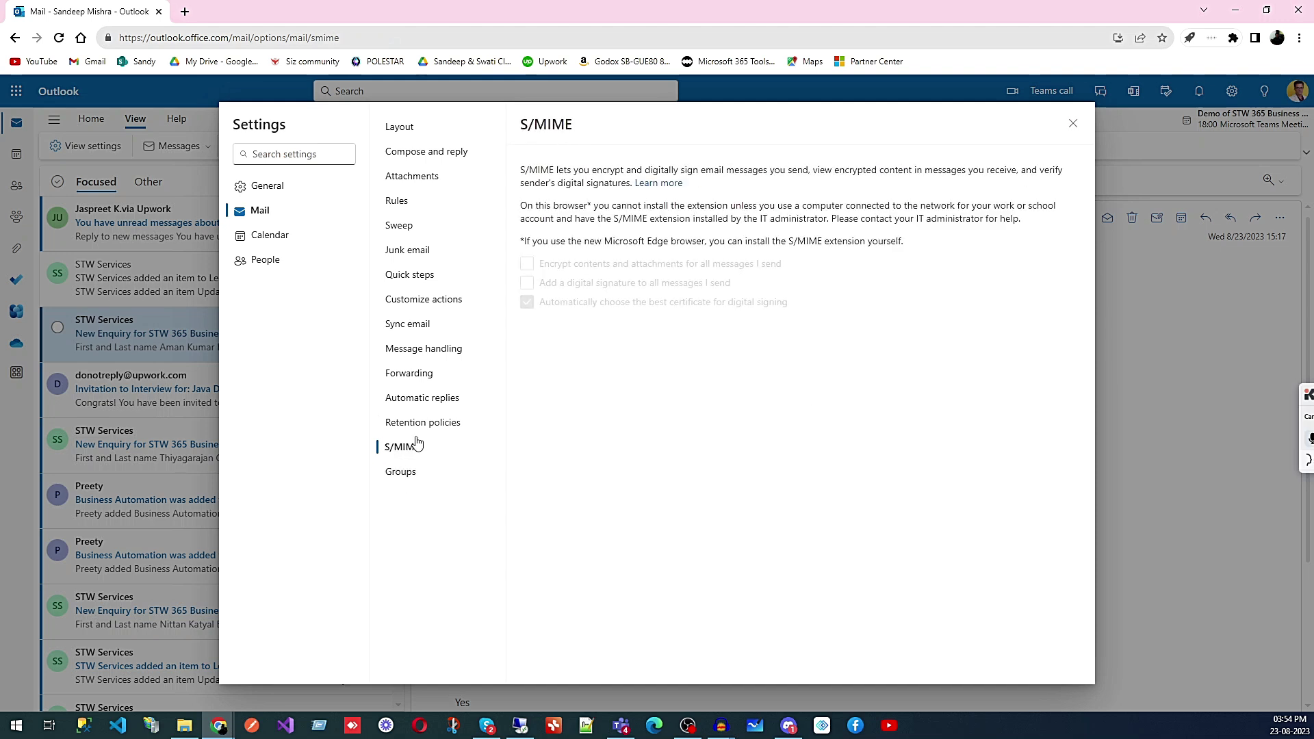
pyautogui.click(403, 474)
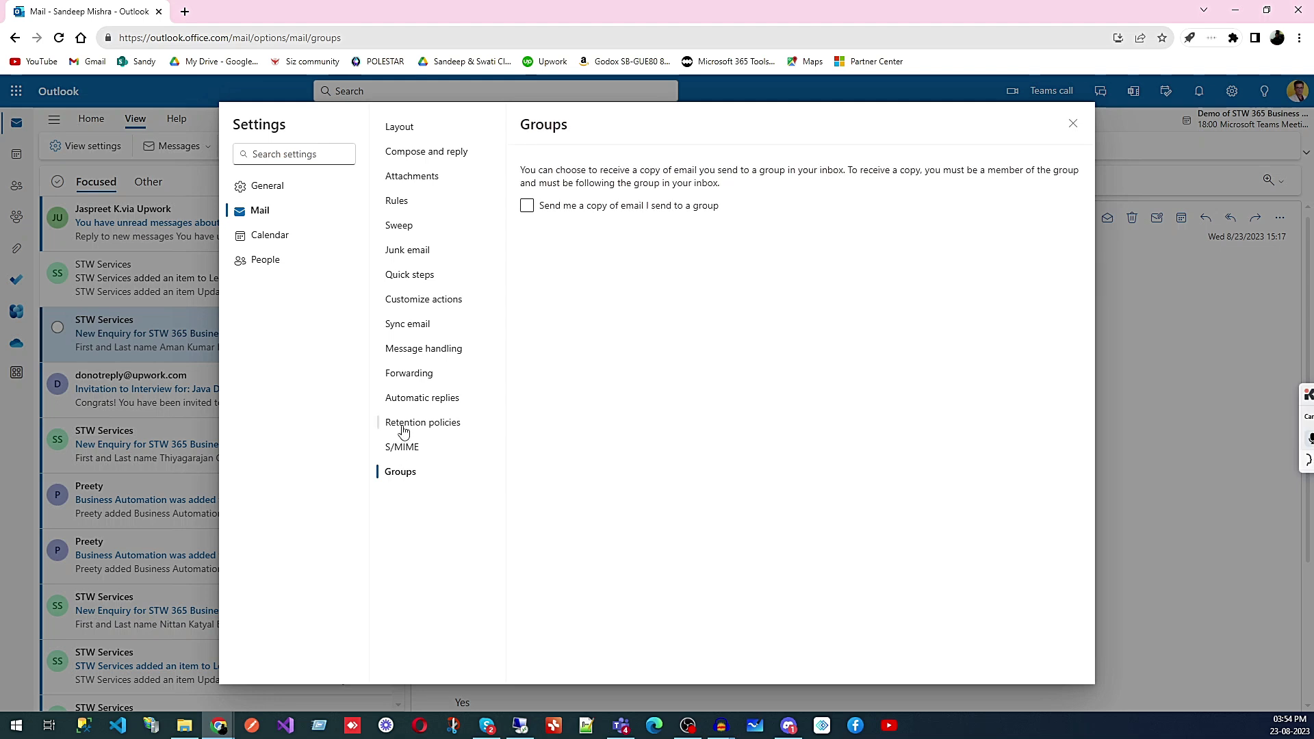
# Step: Revisit the Rules, Sweep, Junk email and Quick steps settings pages as a recap
pyautogui.click(397, 202)
pyautogui.click(403, 227)
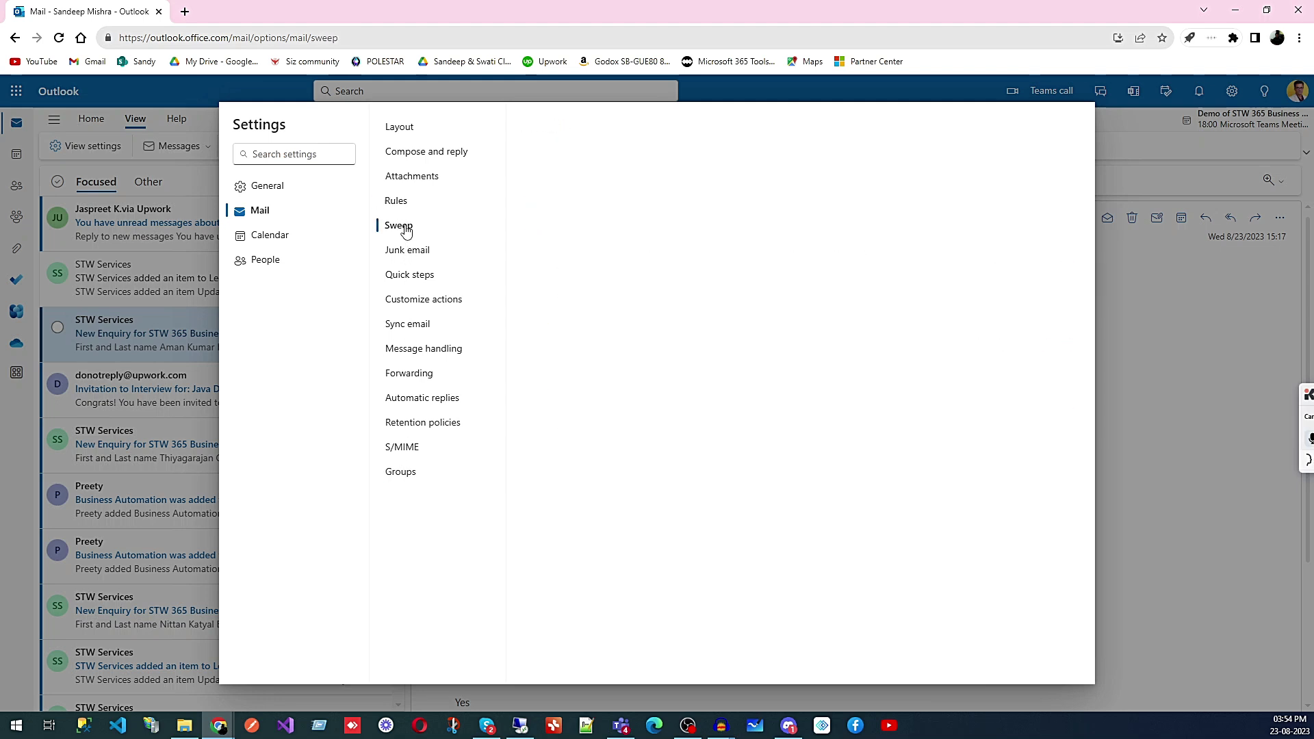
pyautogui.click(410, 253)
pyautogui.click(411, 277)
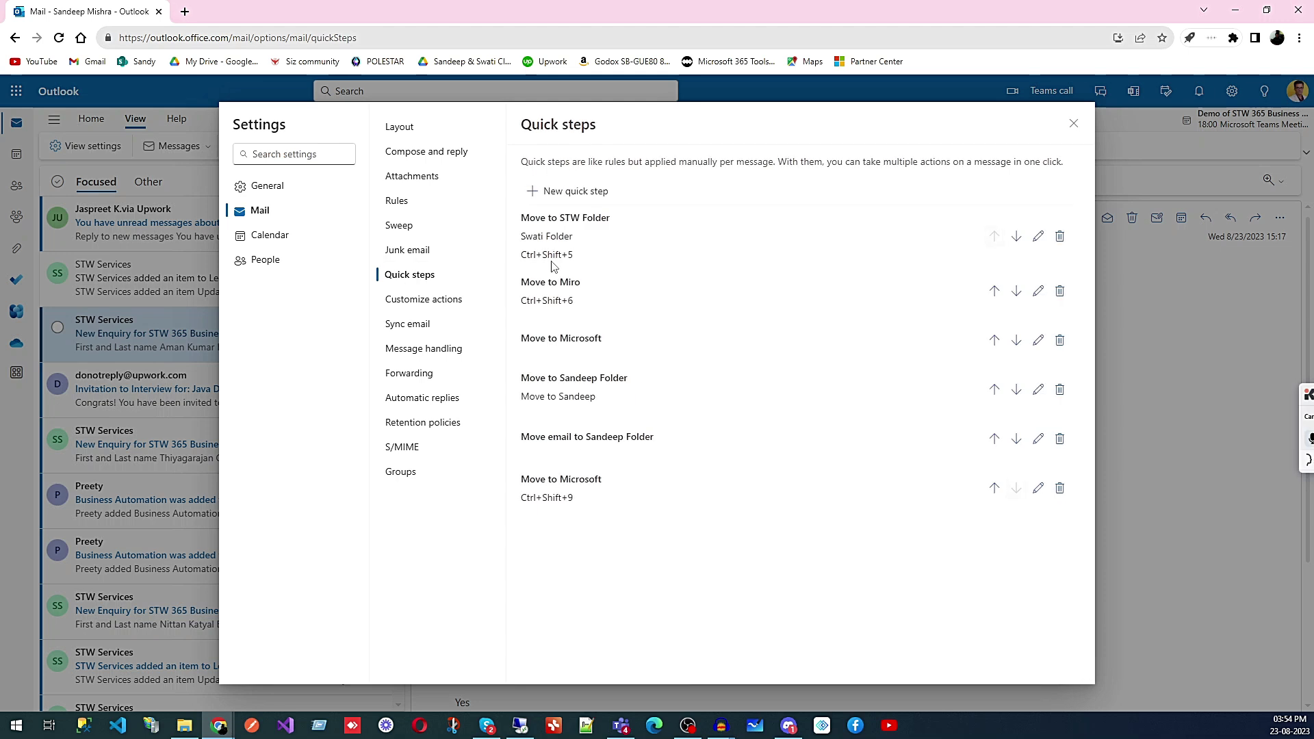